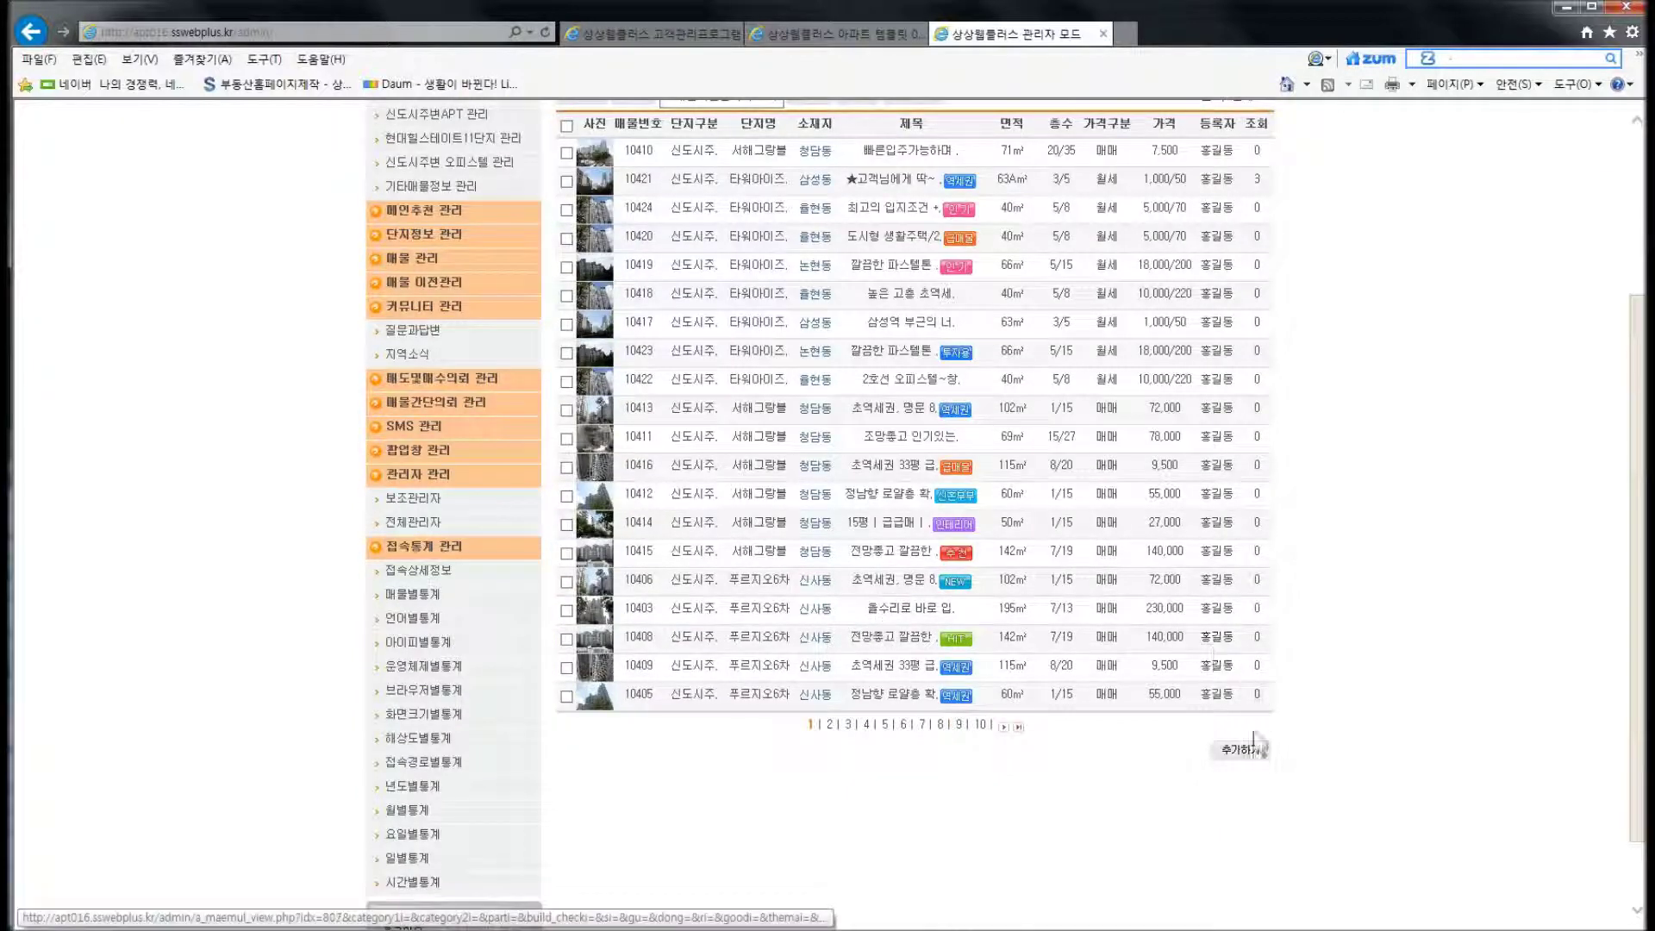
Open a blank form for adding a new property listing
click(1241, 752)
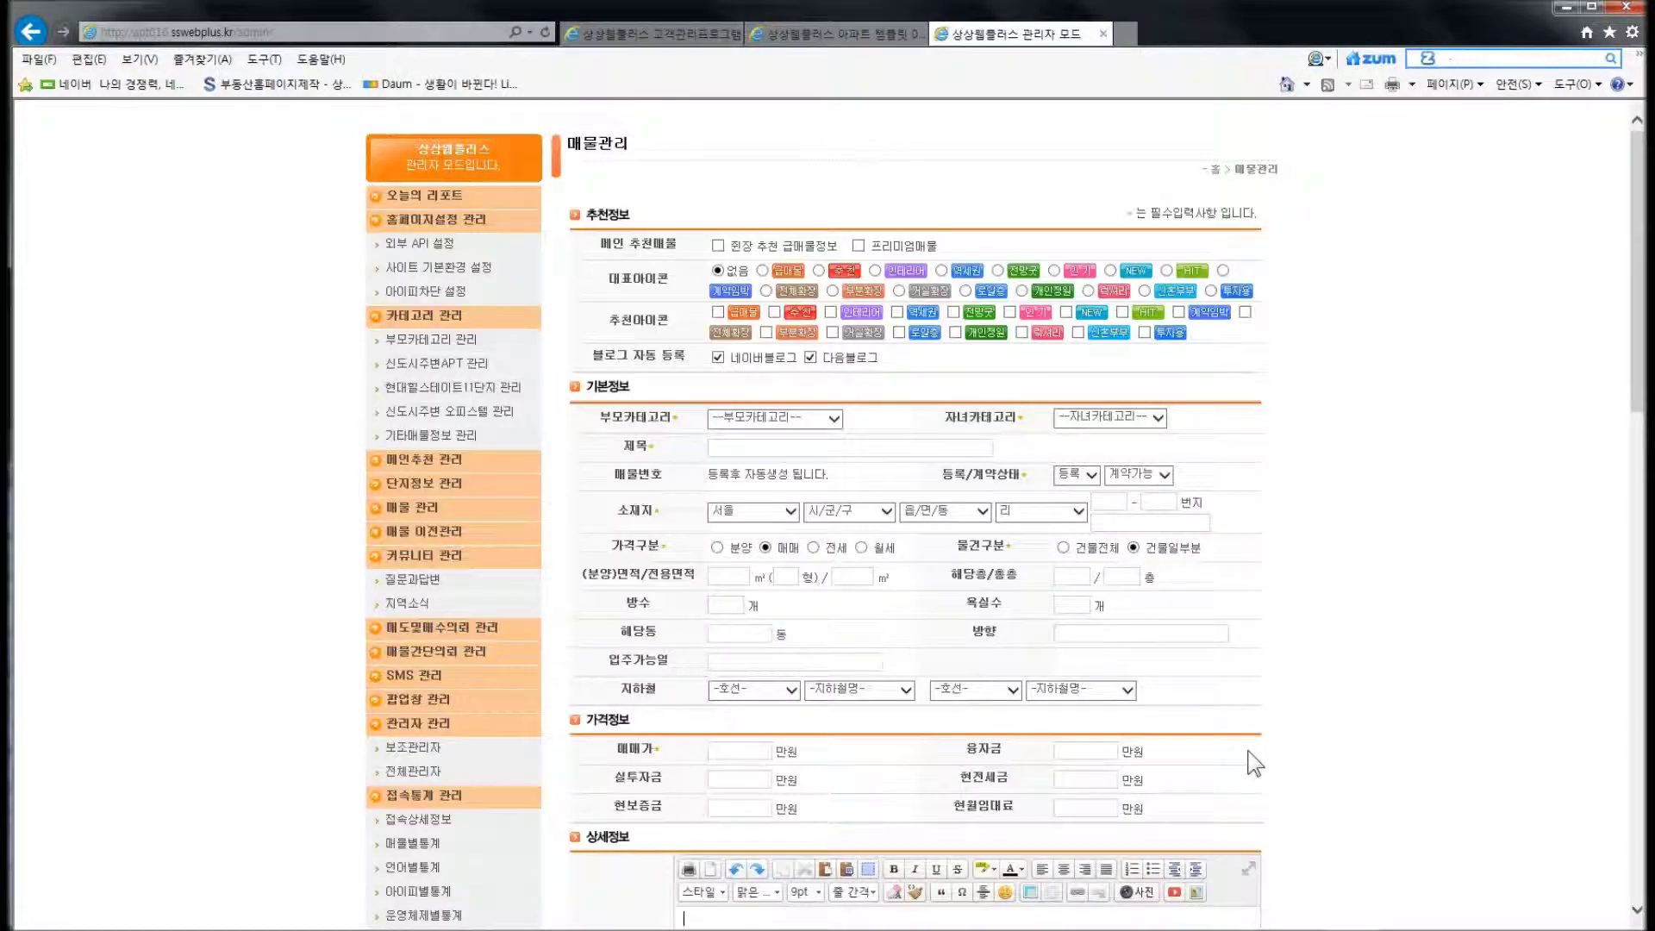
click(642, 259)
click(641, 255)
Look over the 추천 급매물정보 and 프리미엄매물 sections on the public site's home page
click(817, 34)
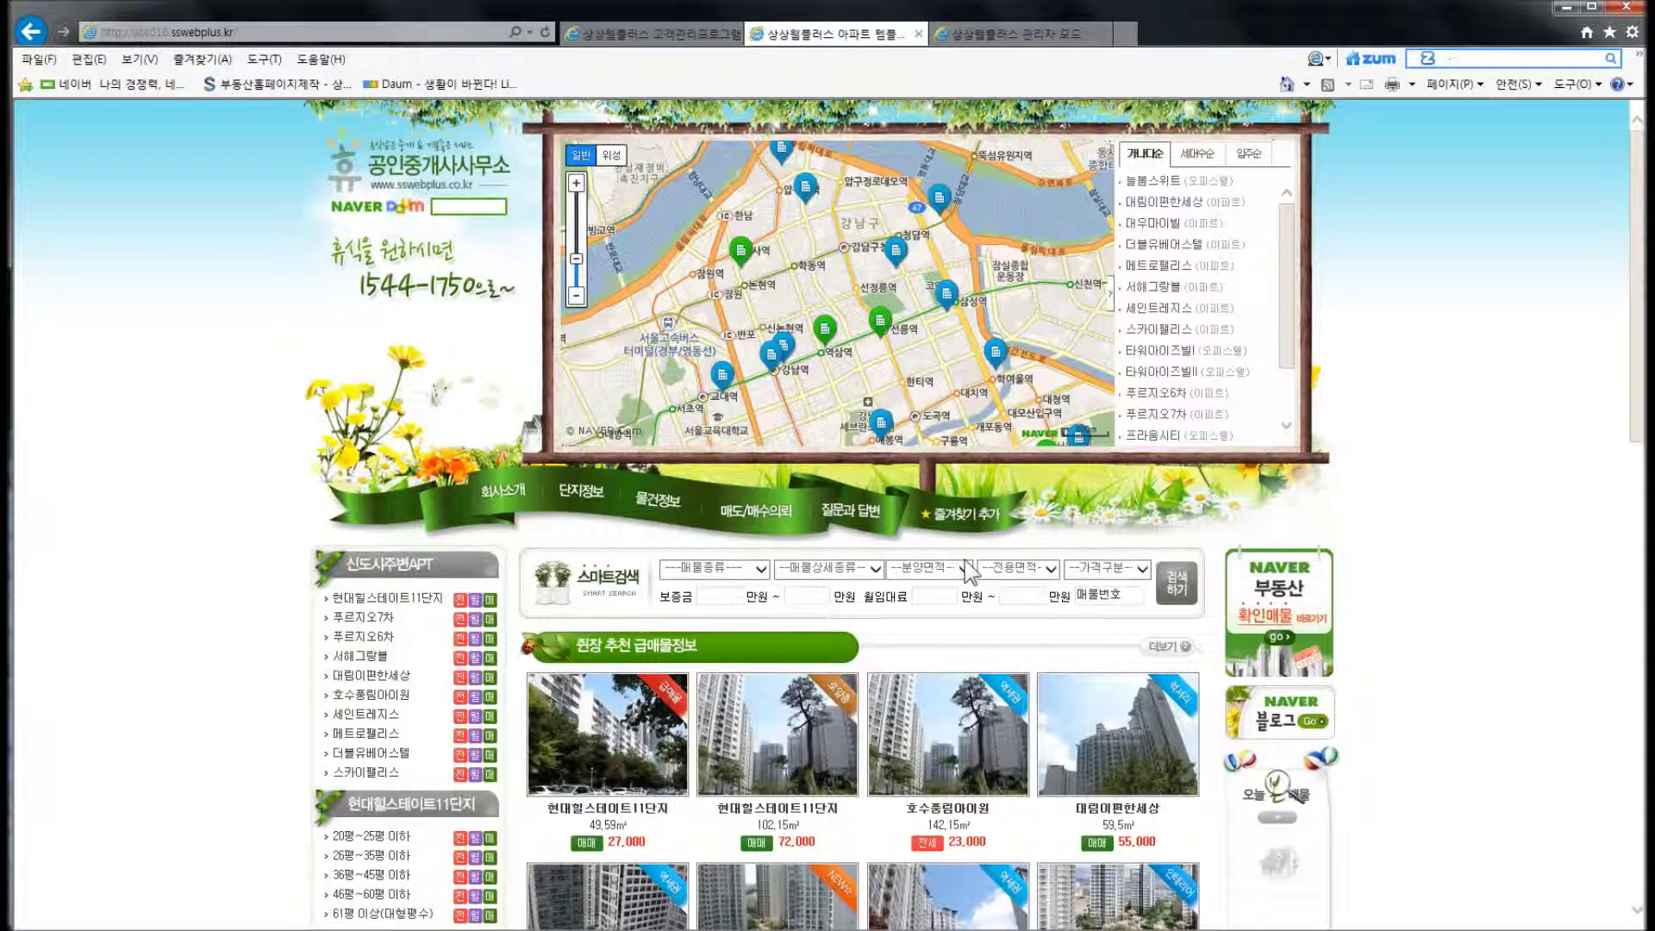
scroll(801, 519, down, 4)
scroll(802, 515, down, 4)
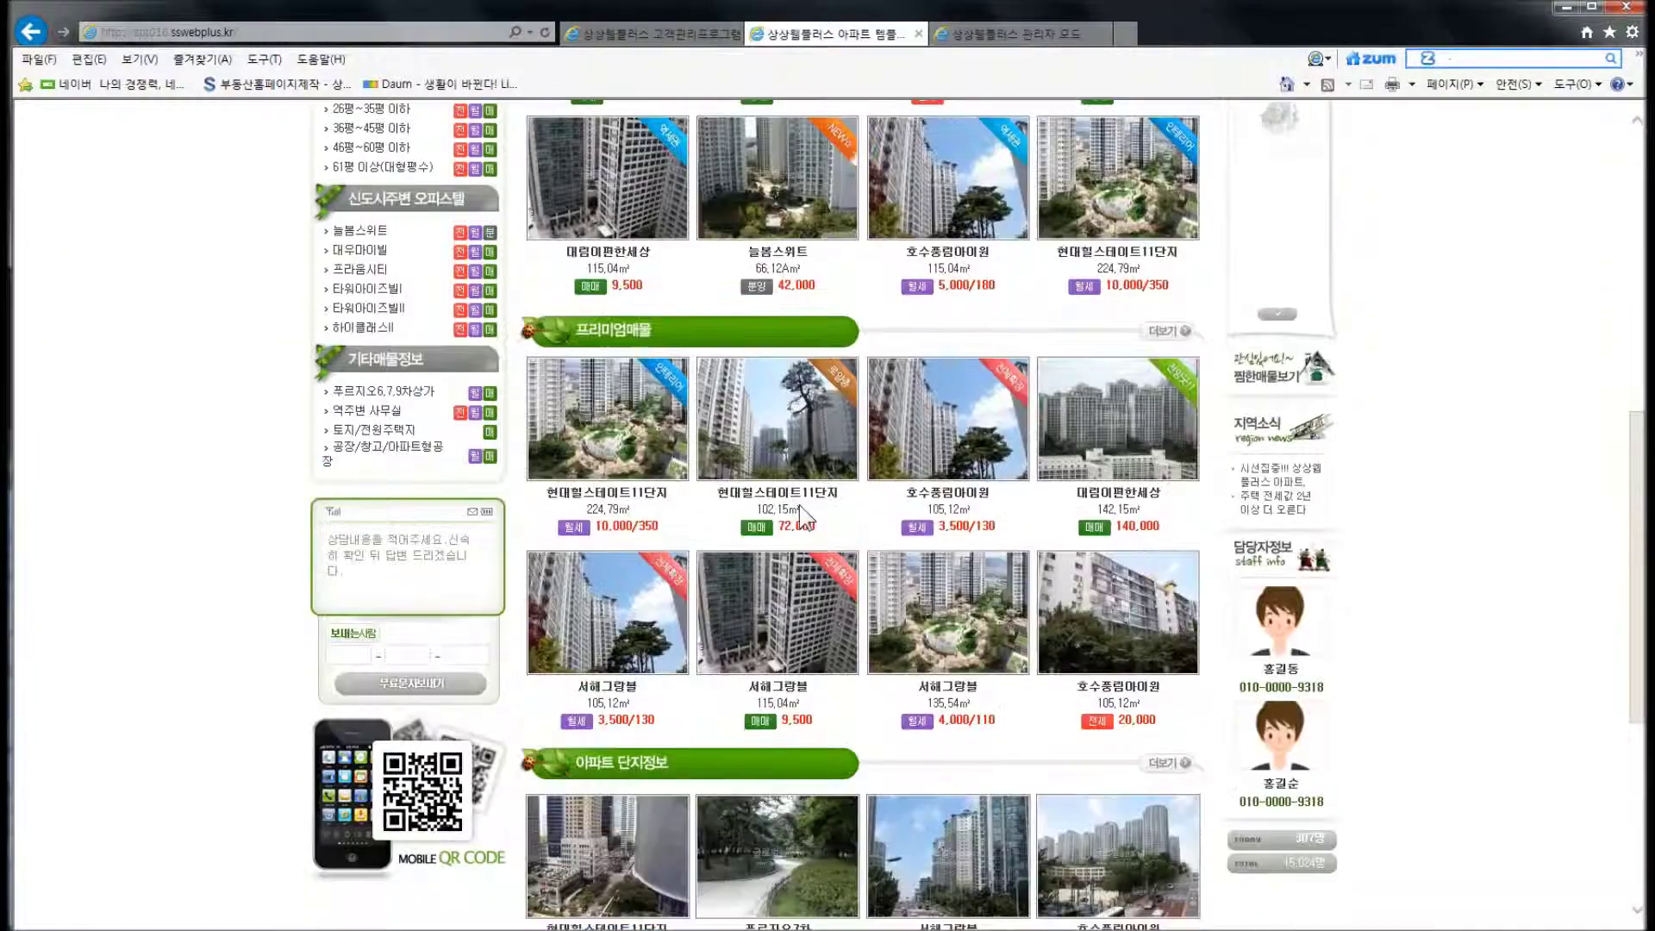
scroll(819, 522, up, 4)
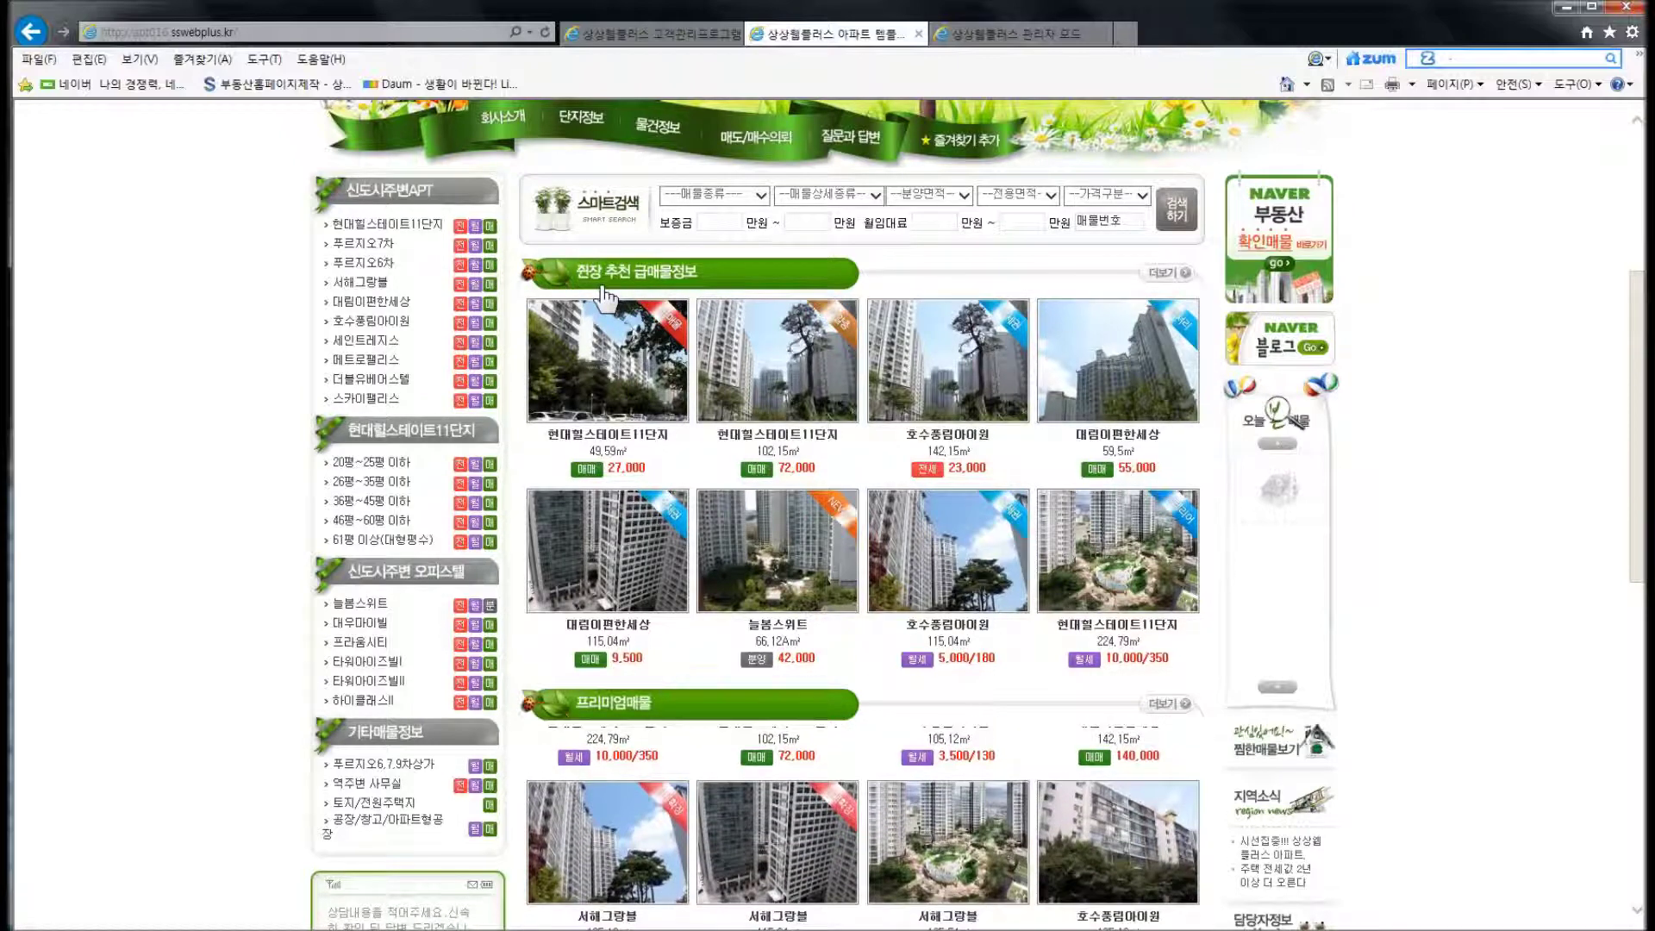
Try the 추천 급매물정보 featured-listing option in the new listing form
click(979, 36)
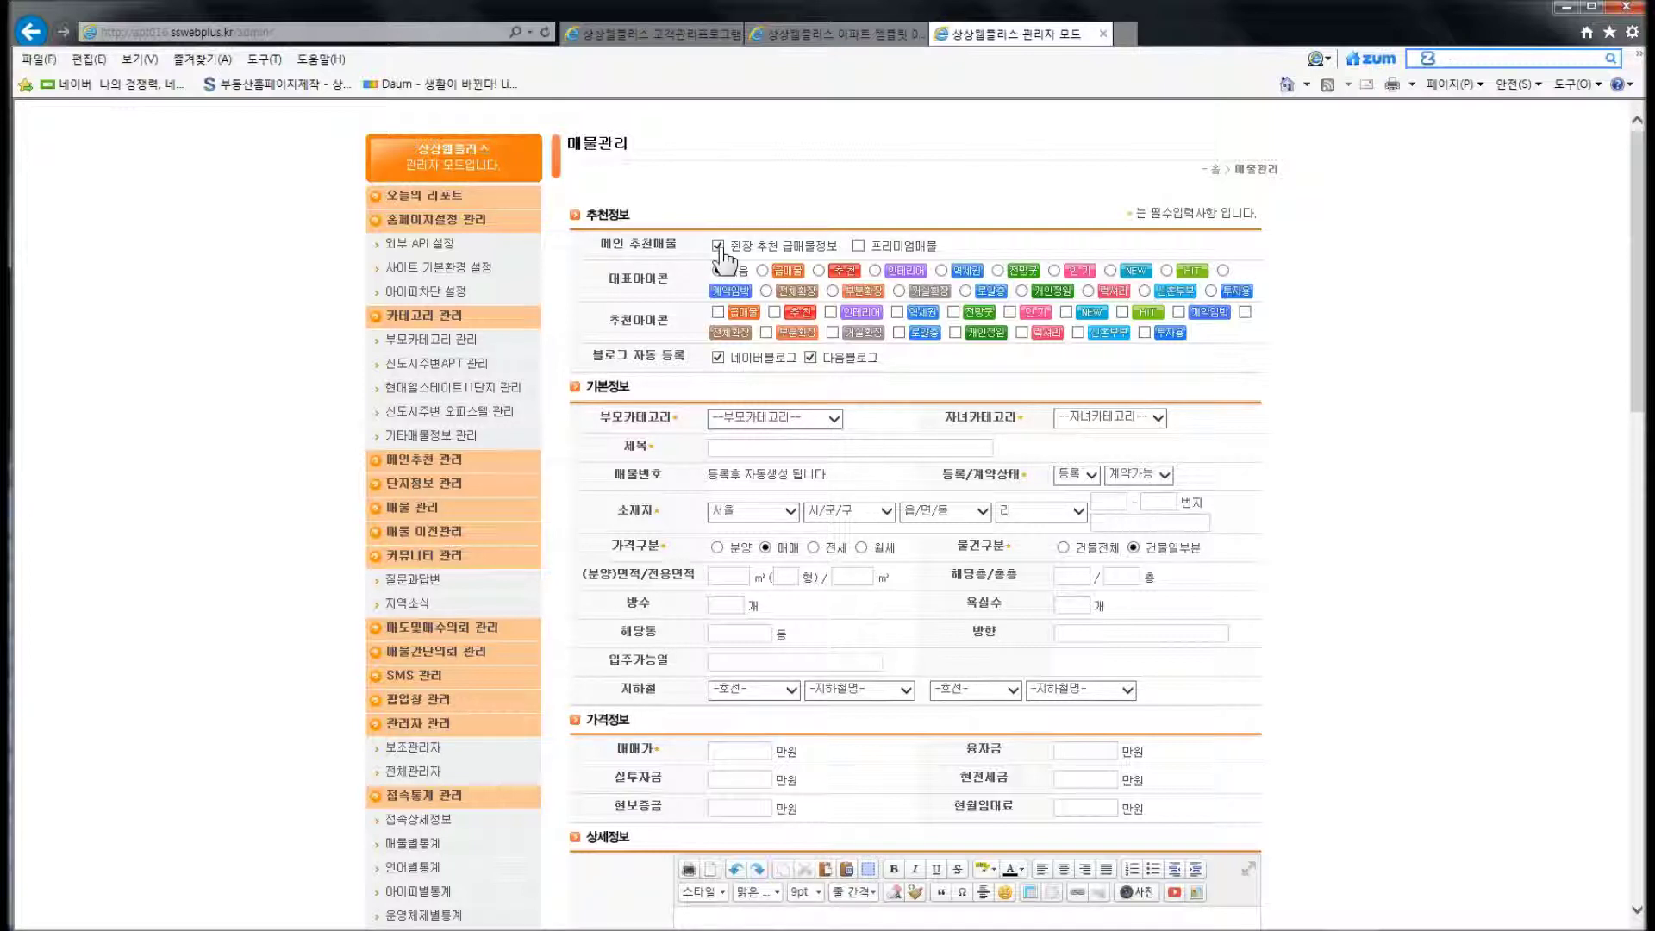
click(721, 250)
key(ctrl)
key(ctrl)
Open the full 추천 급매물정보 list on the public site and look through its listings and icons
click(829, 33)
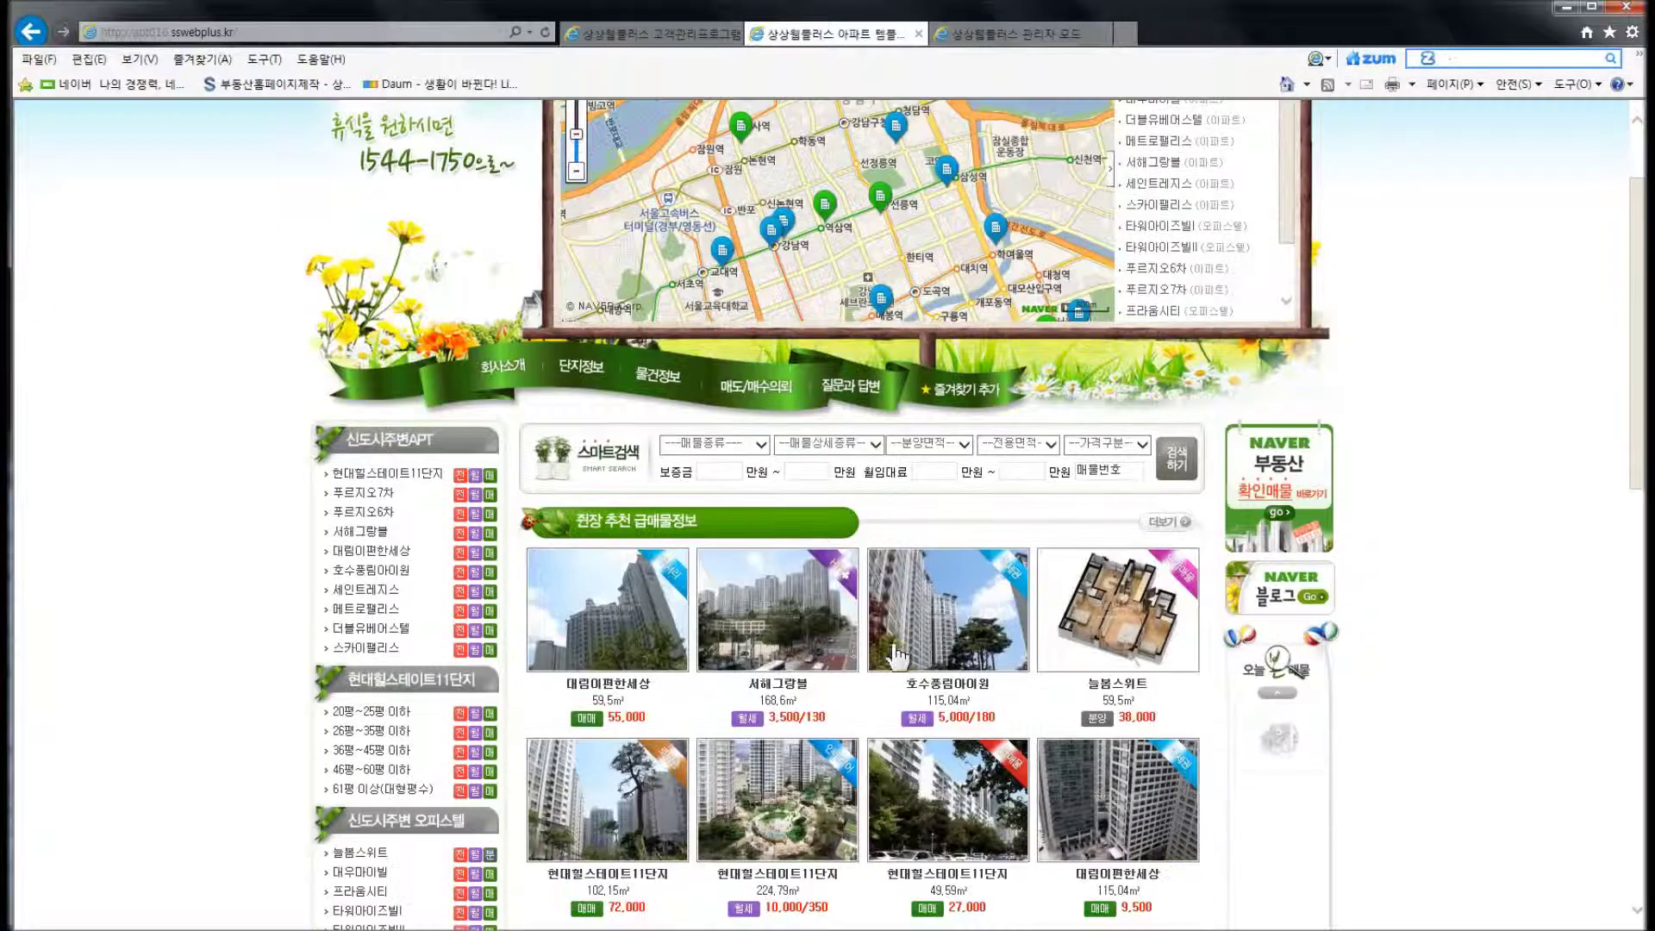
scroll(896, 655, down, 3)
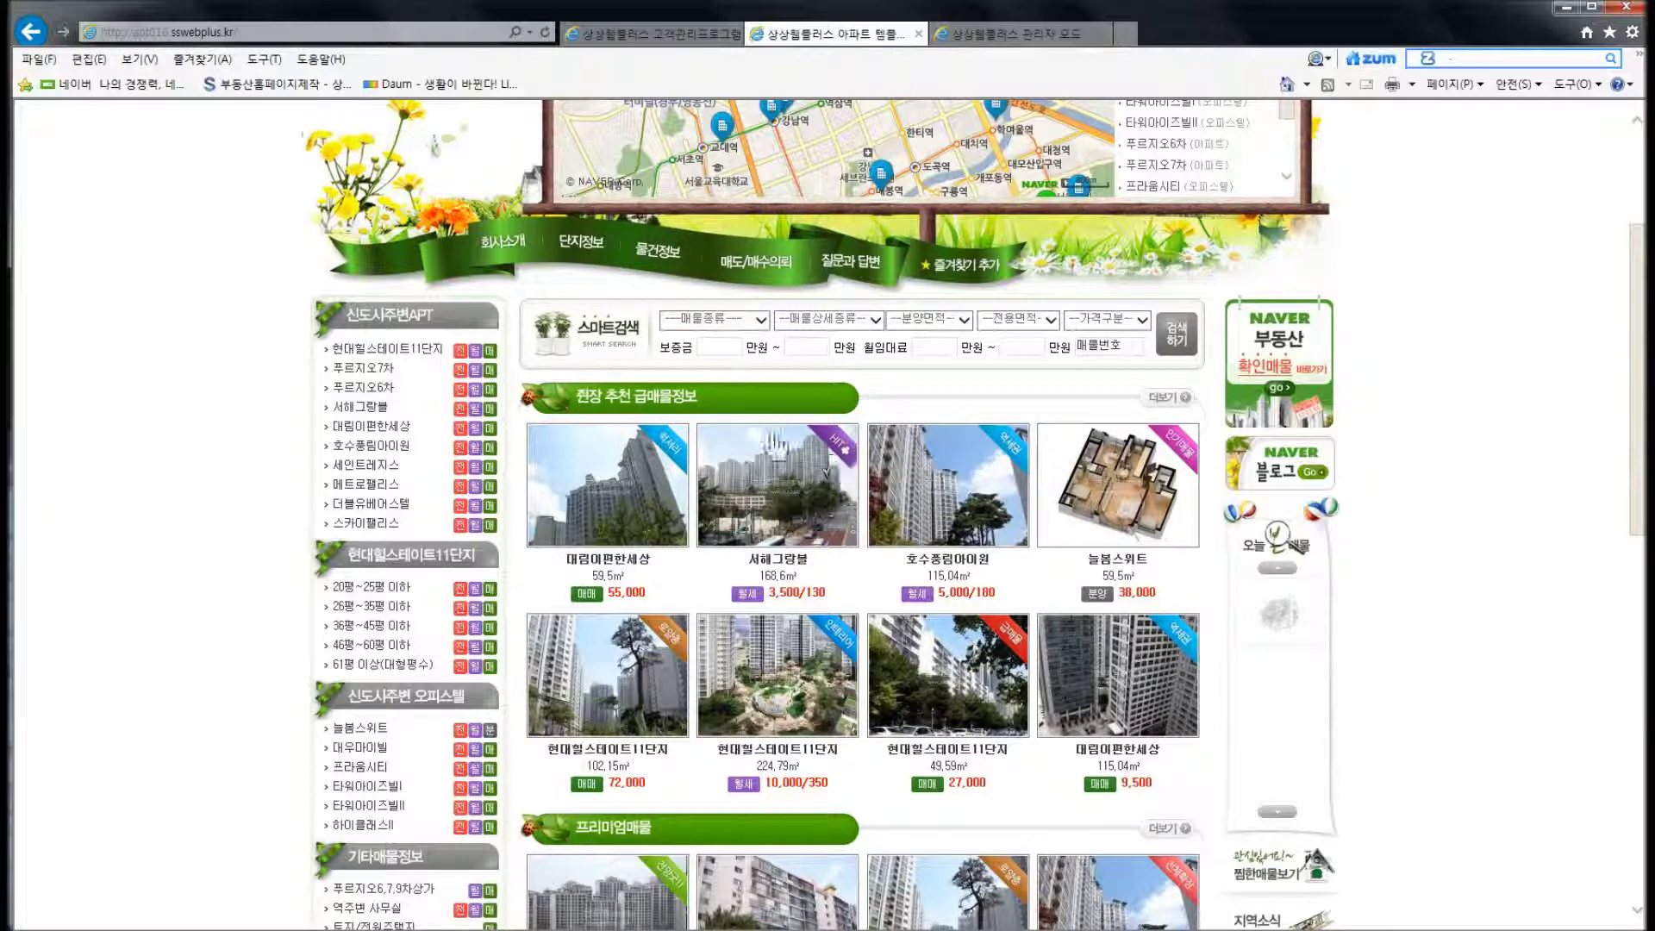
click(735, 396)
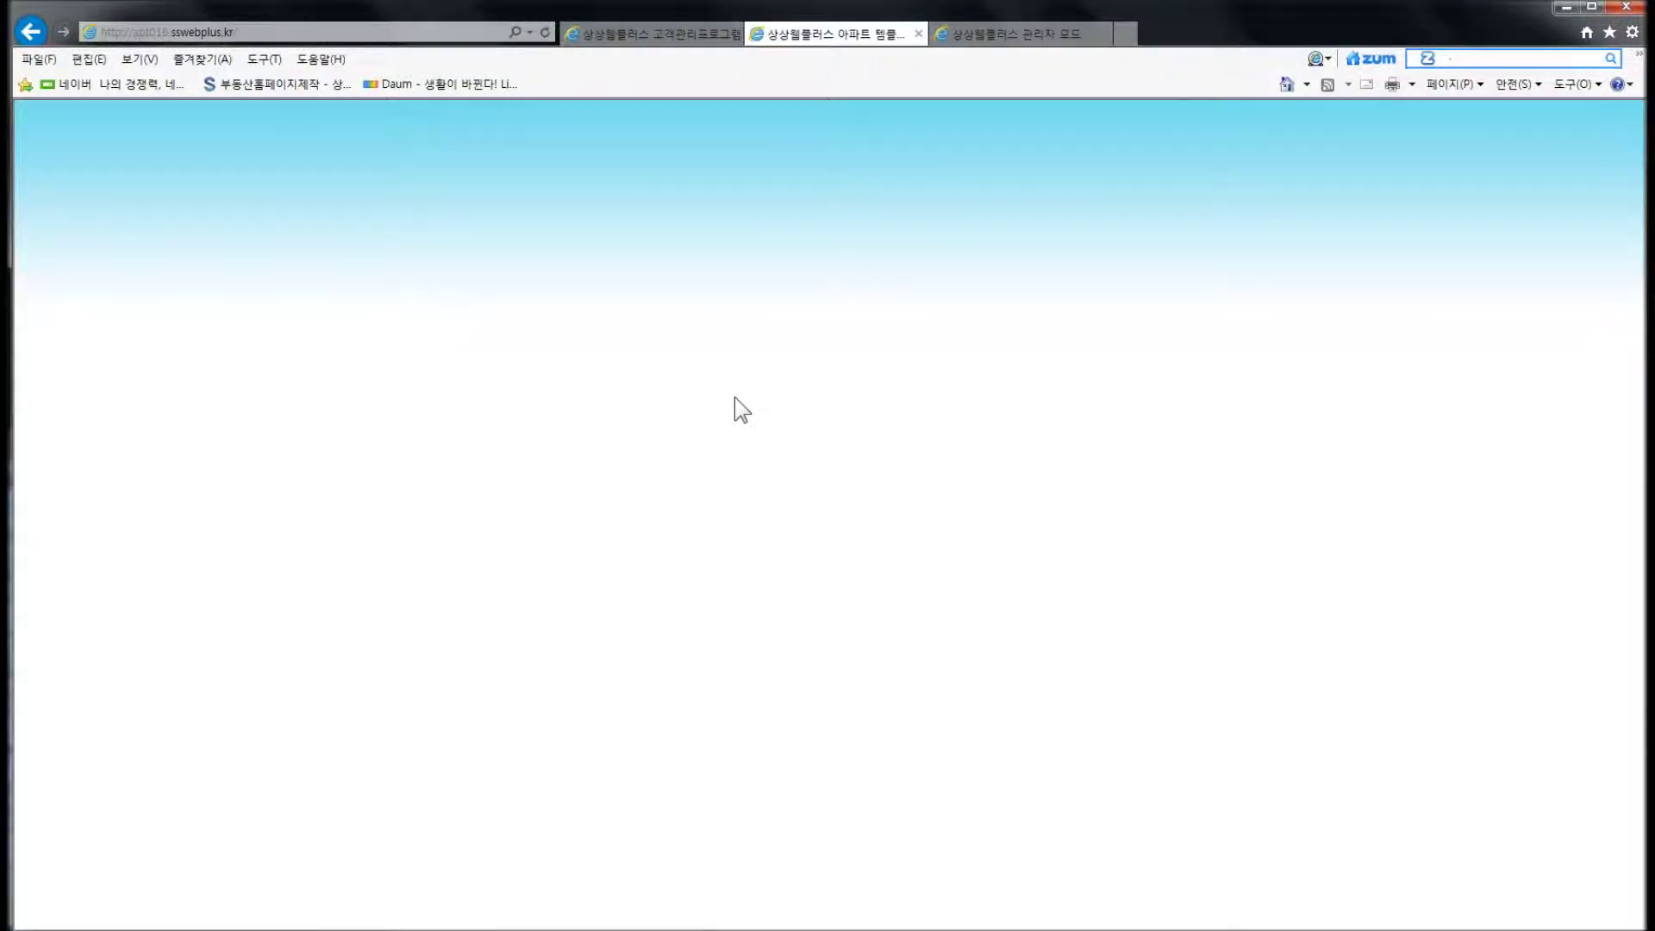
scroll(799, 489, down, 3)
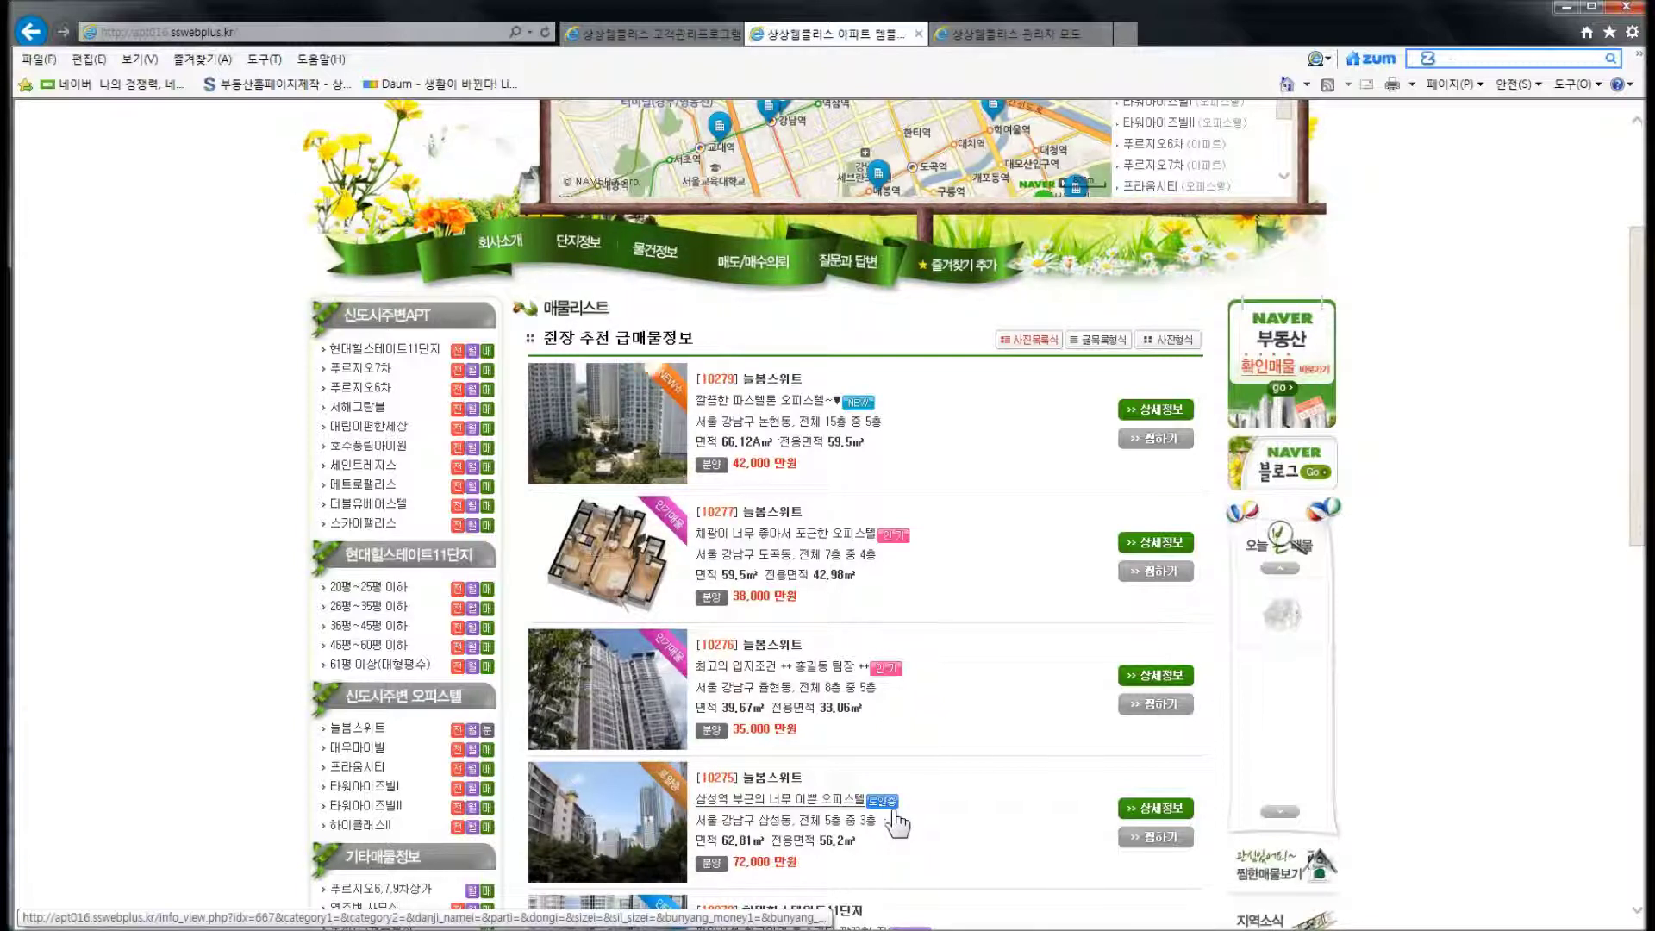
In the new listing form, choose 인테리어 as the main icon and mark the red and 인테리어 recommendation icons
click(983, 35)
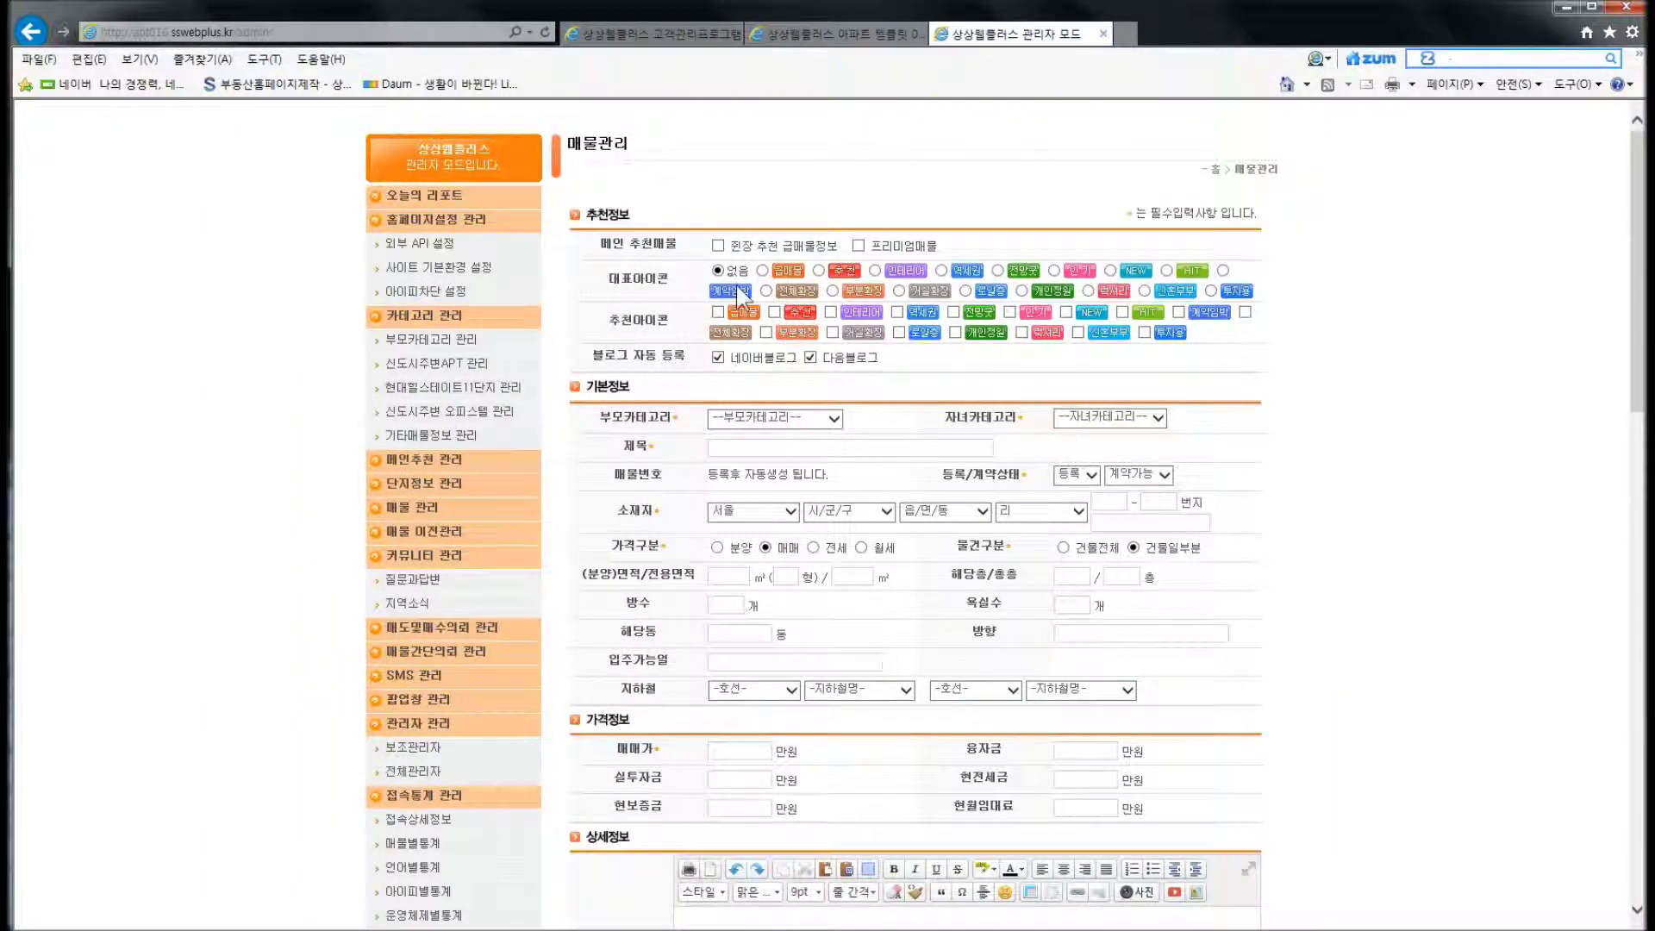
click(762, 270)
click(773, 311)
click(830, 311)
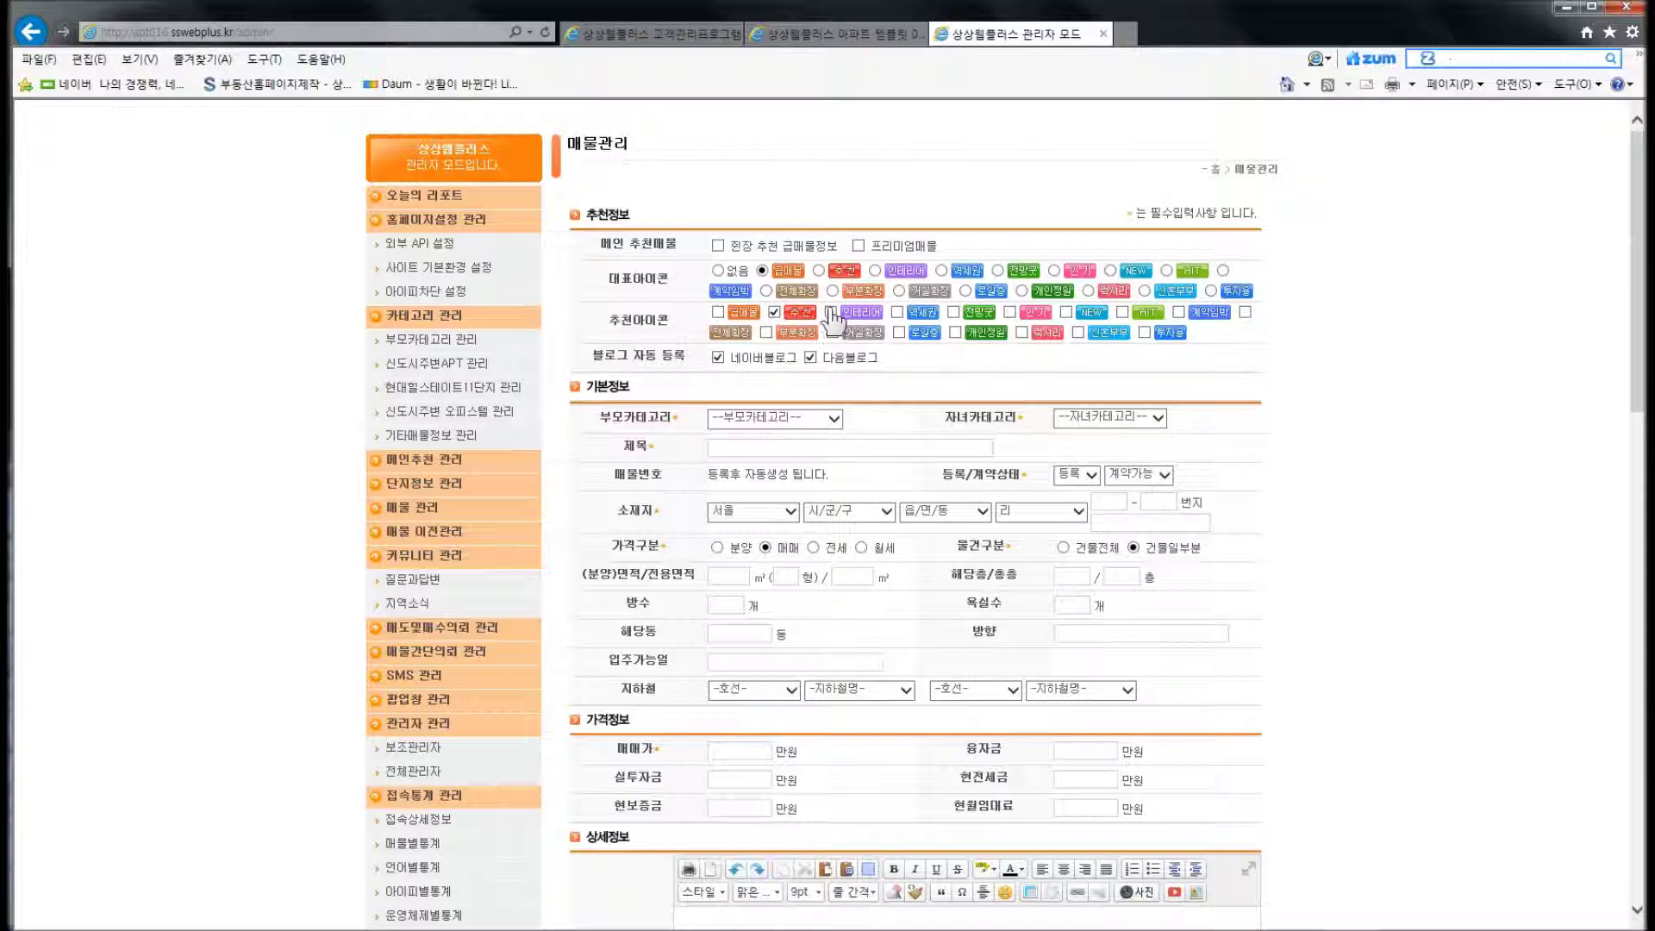
click(874, 270)
click(641, 355)
click(719, 360)
click(611, 730)
Categorise the listing as 현대힐스테이트11단지 with child category 36평~45평 이하, and title it test
click(812, 420)
click(799, 459)
click(1148, 422)
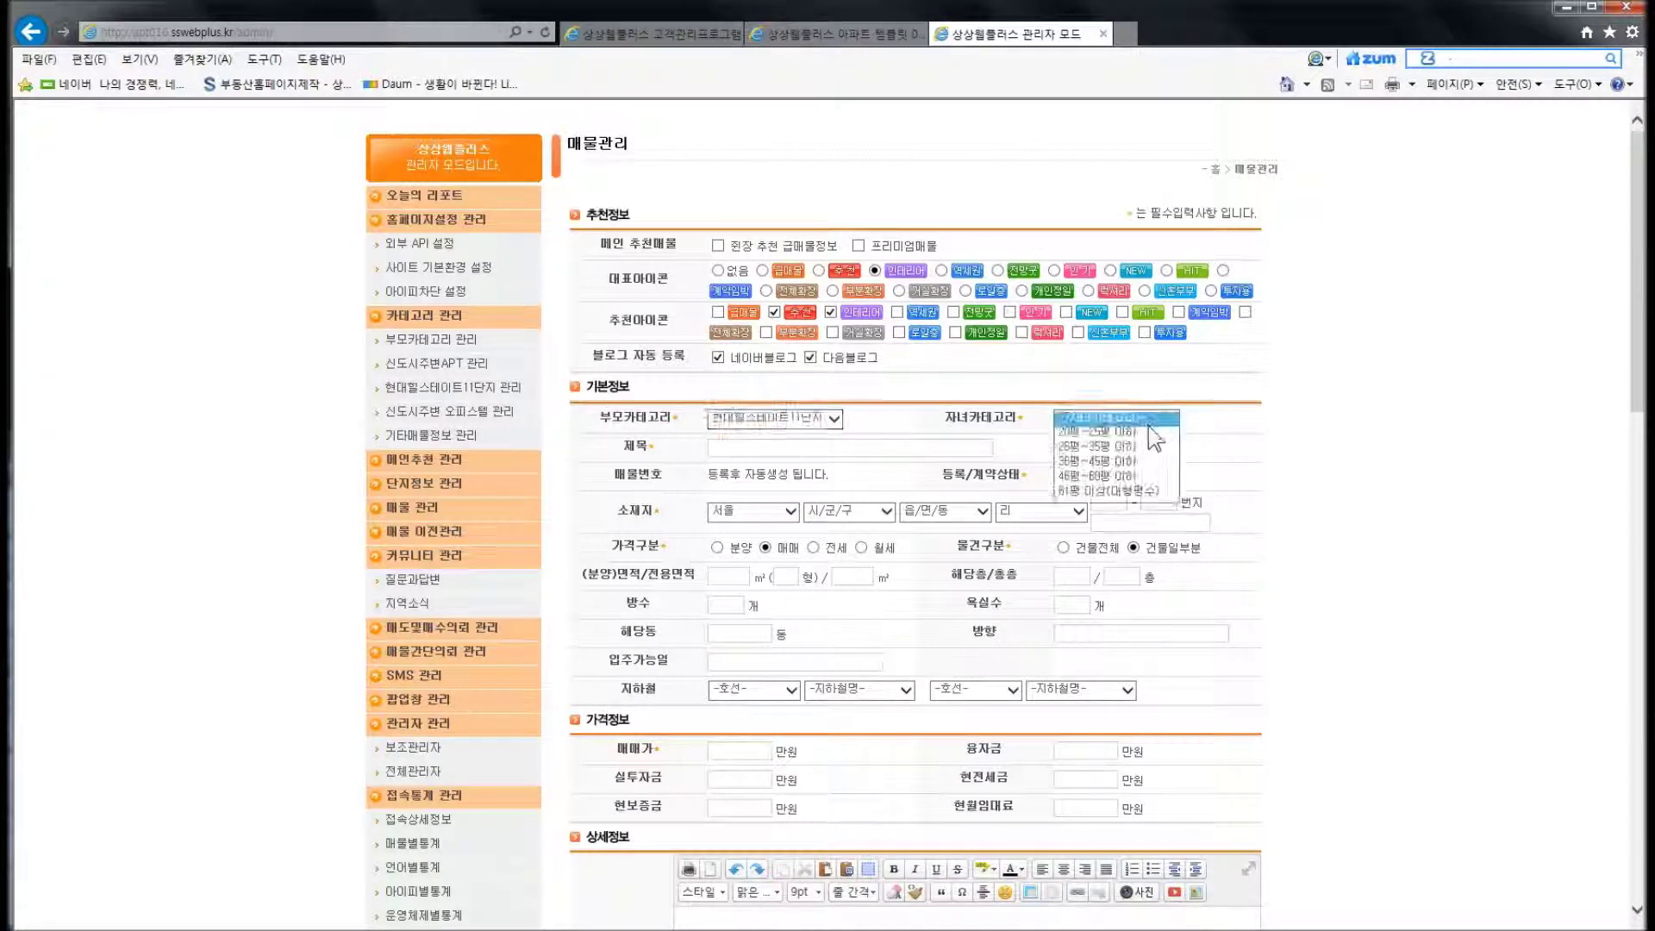
click(1110, 462)
click(832, 449)
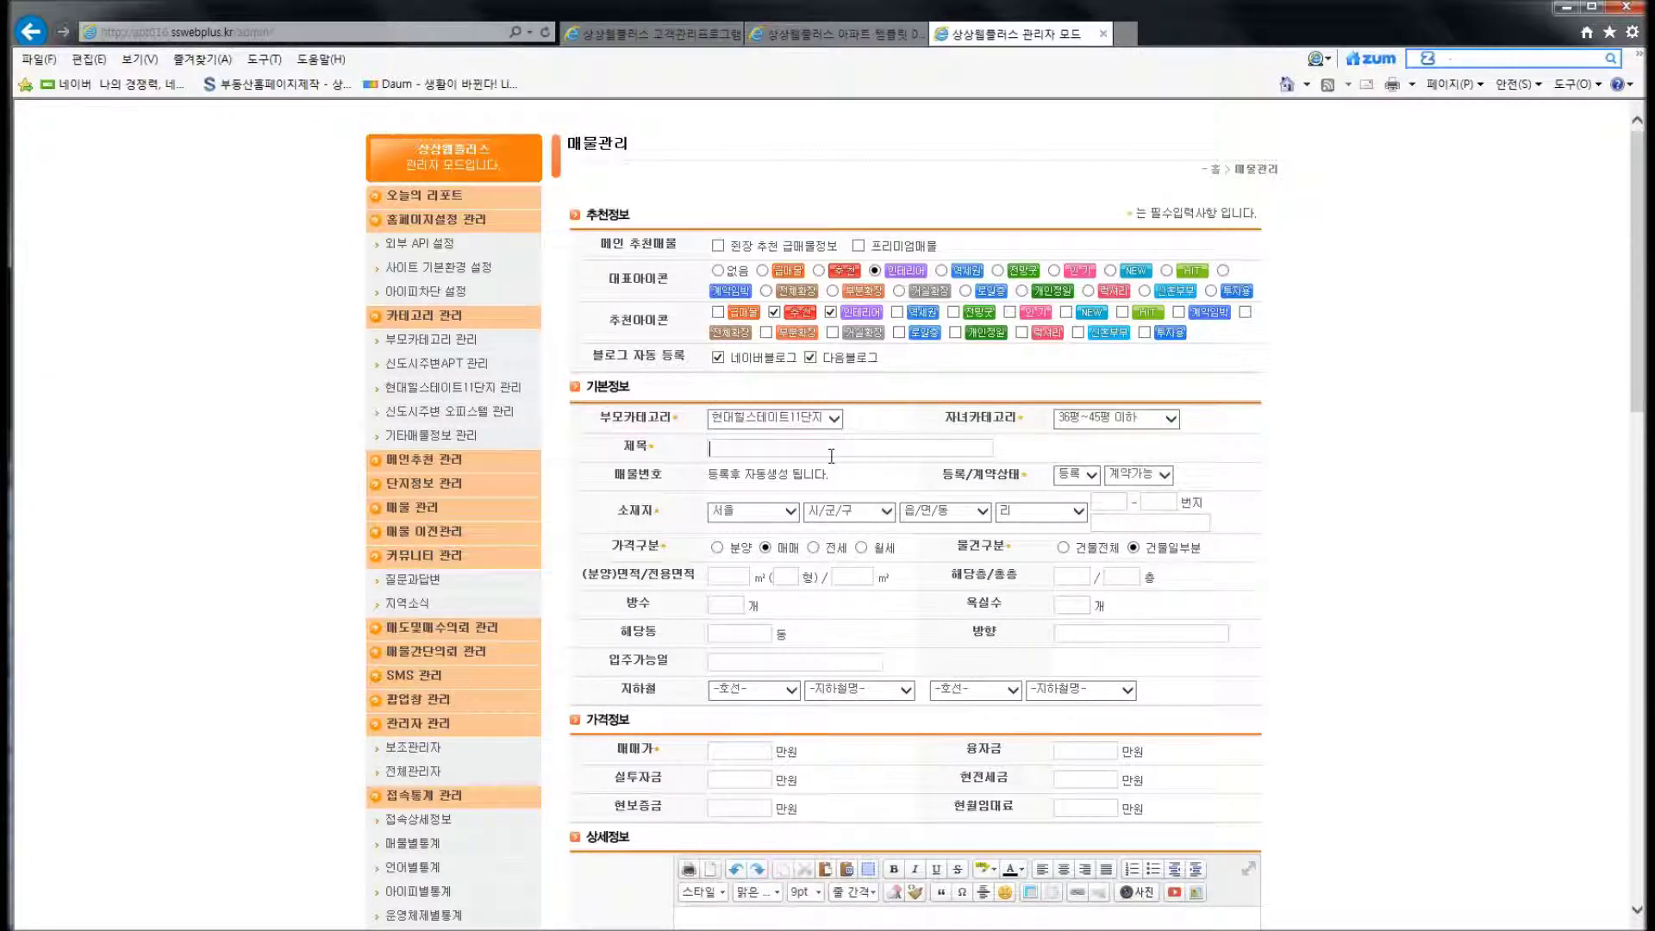
text(test)
Set the listing's location to 금천구 가산동 in 서울 and its sale price to 11만원
click(849, 512)
click(944, 511)
click(927, 536)
text(11)
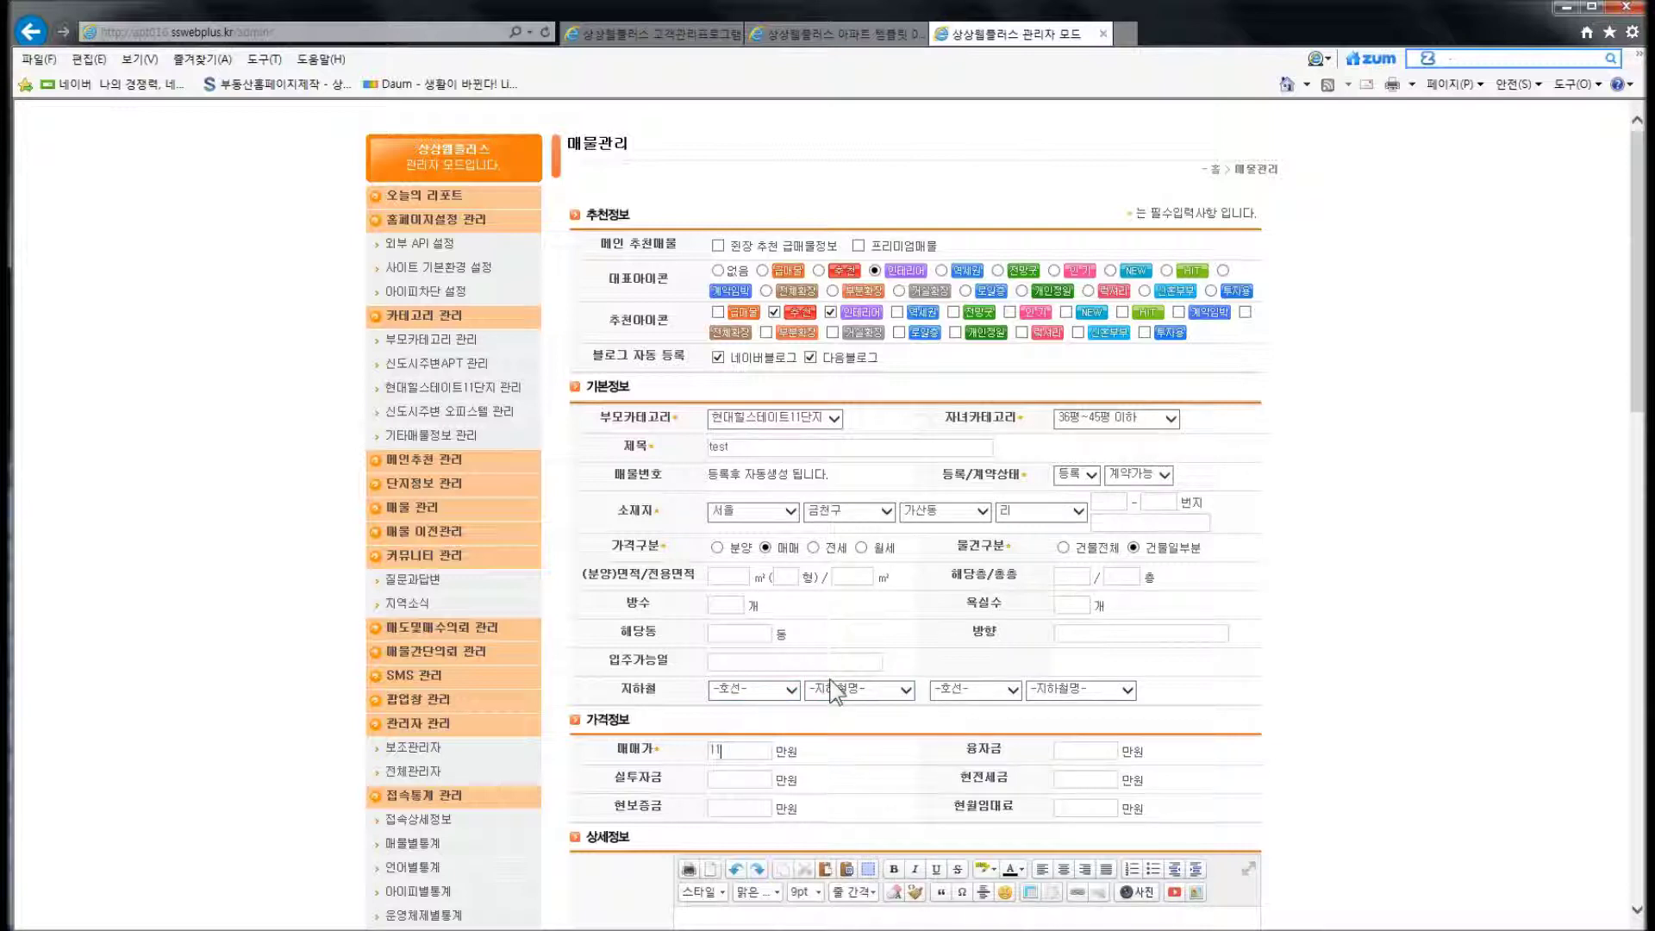
click(861, 572)
Enter 테스트 내용 as the property description and format it as a red H2 heading
scroll(861, 572, down, 5)
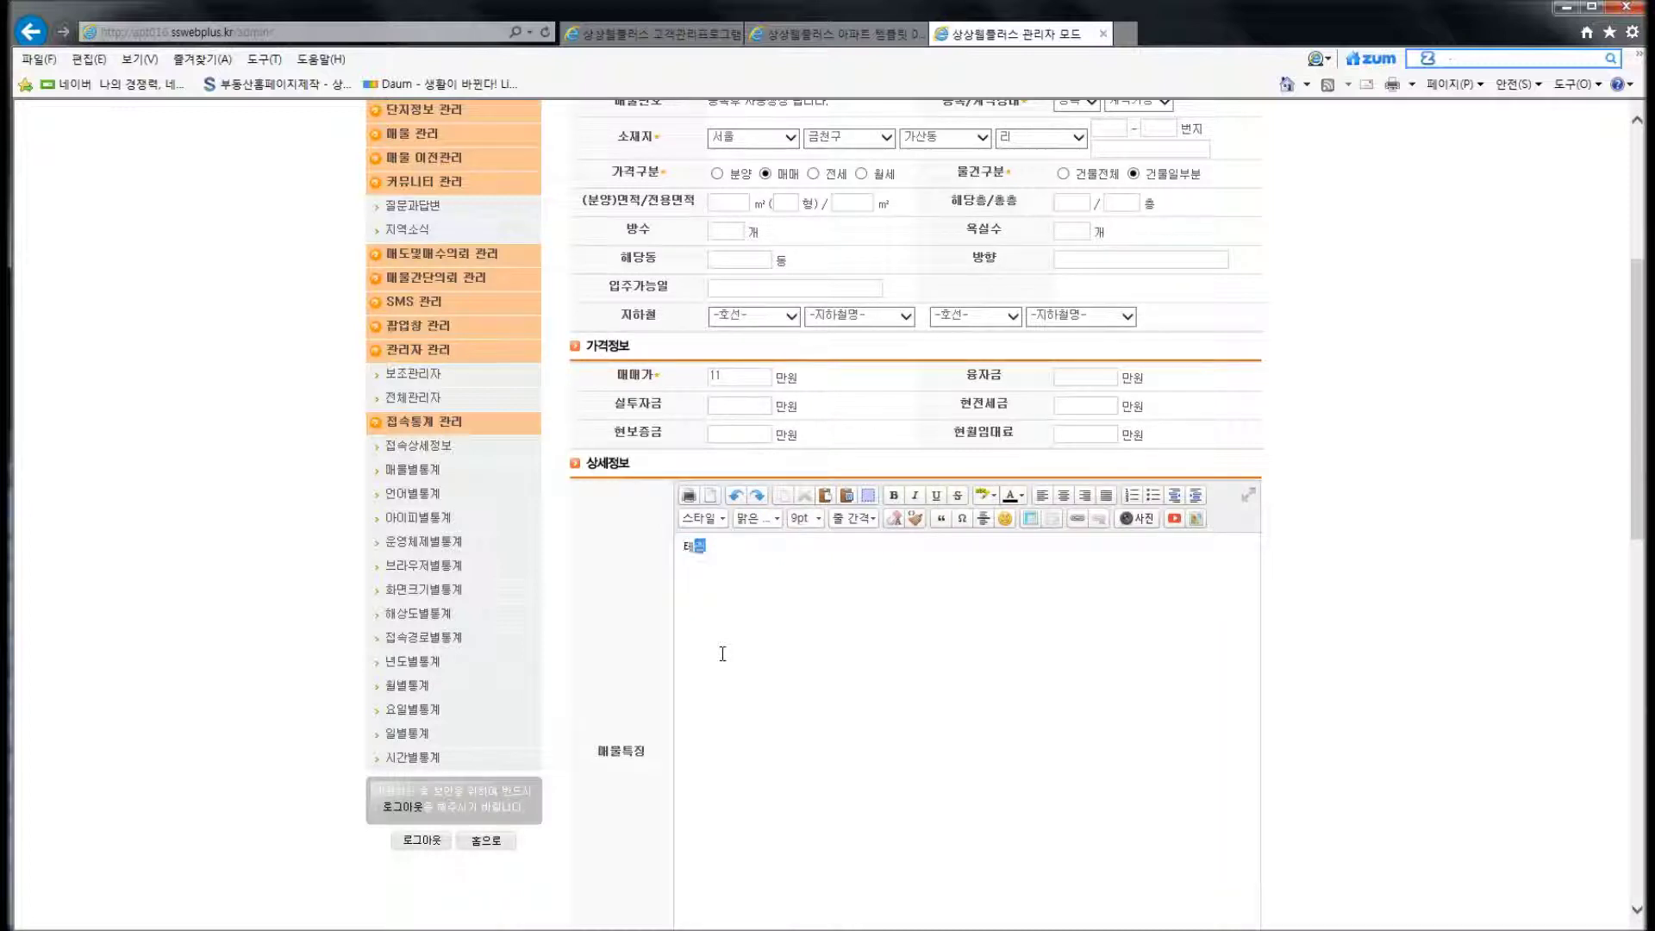
text(내요)
drag(746, 548, 686, 549)
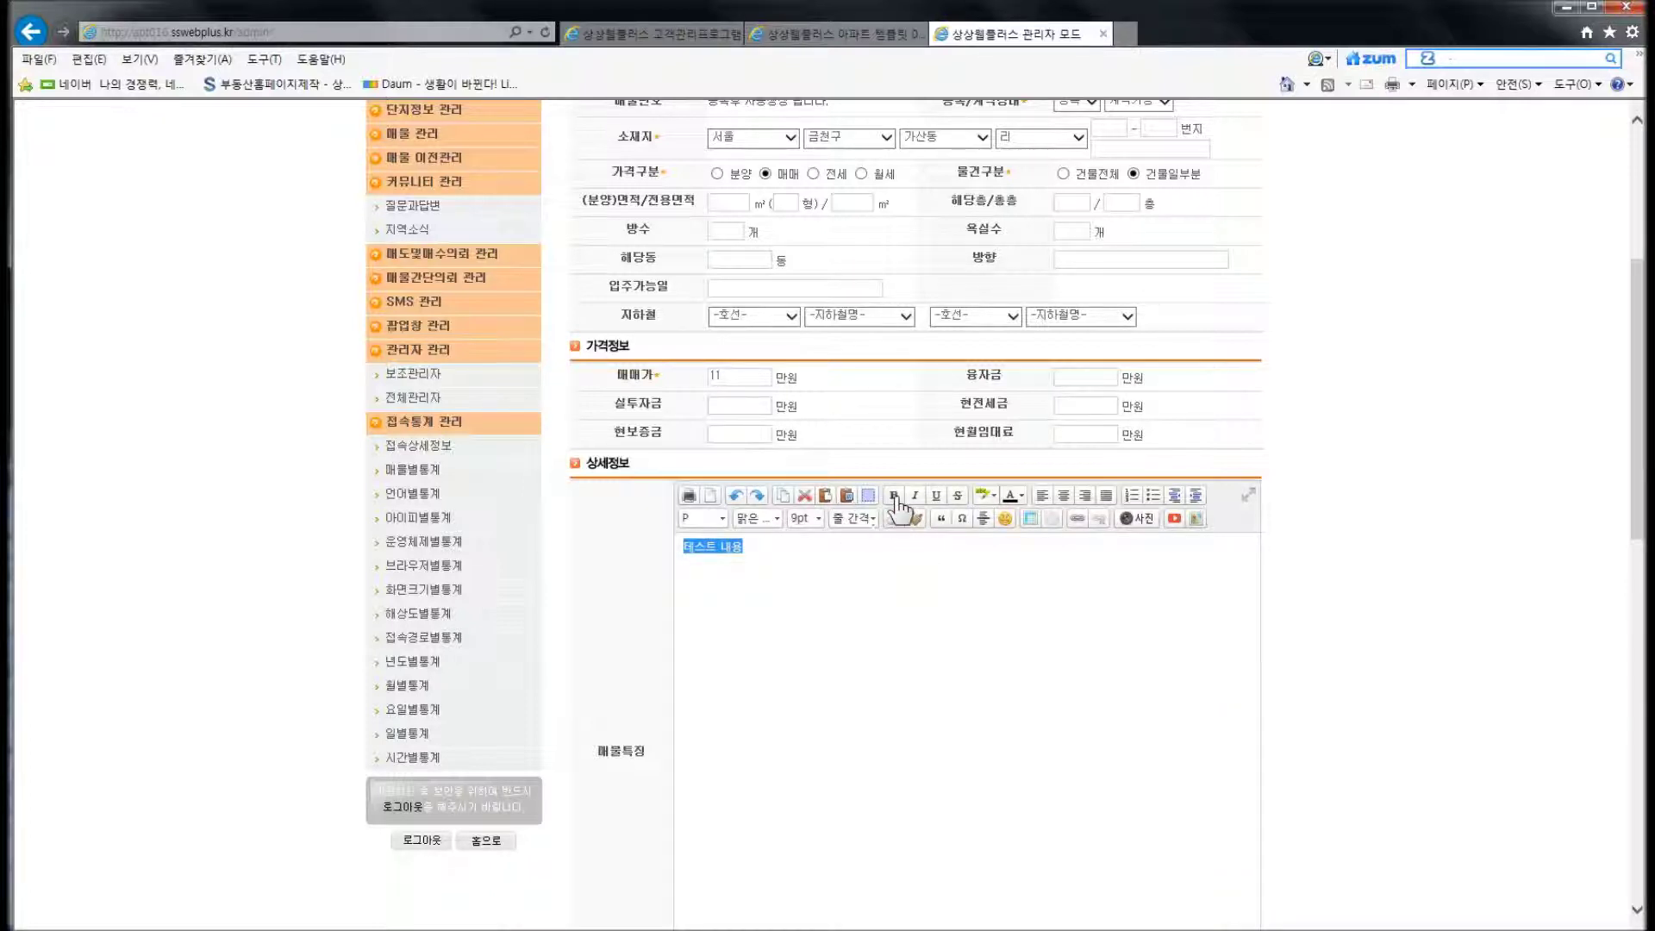
click(702, 518)
click(728, 619)
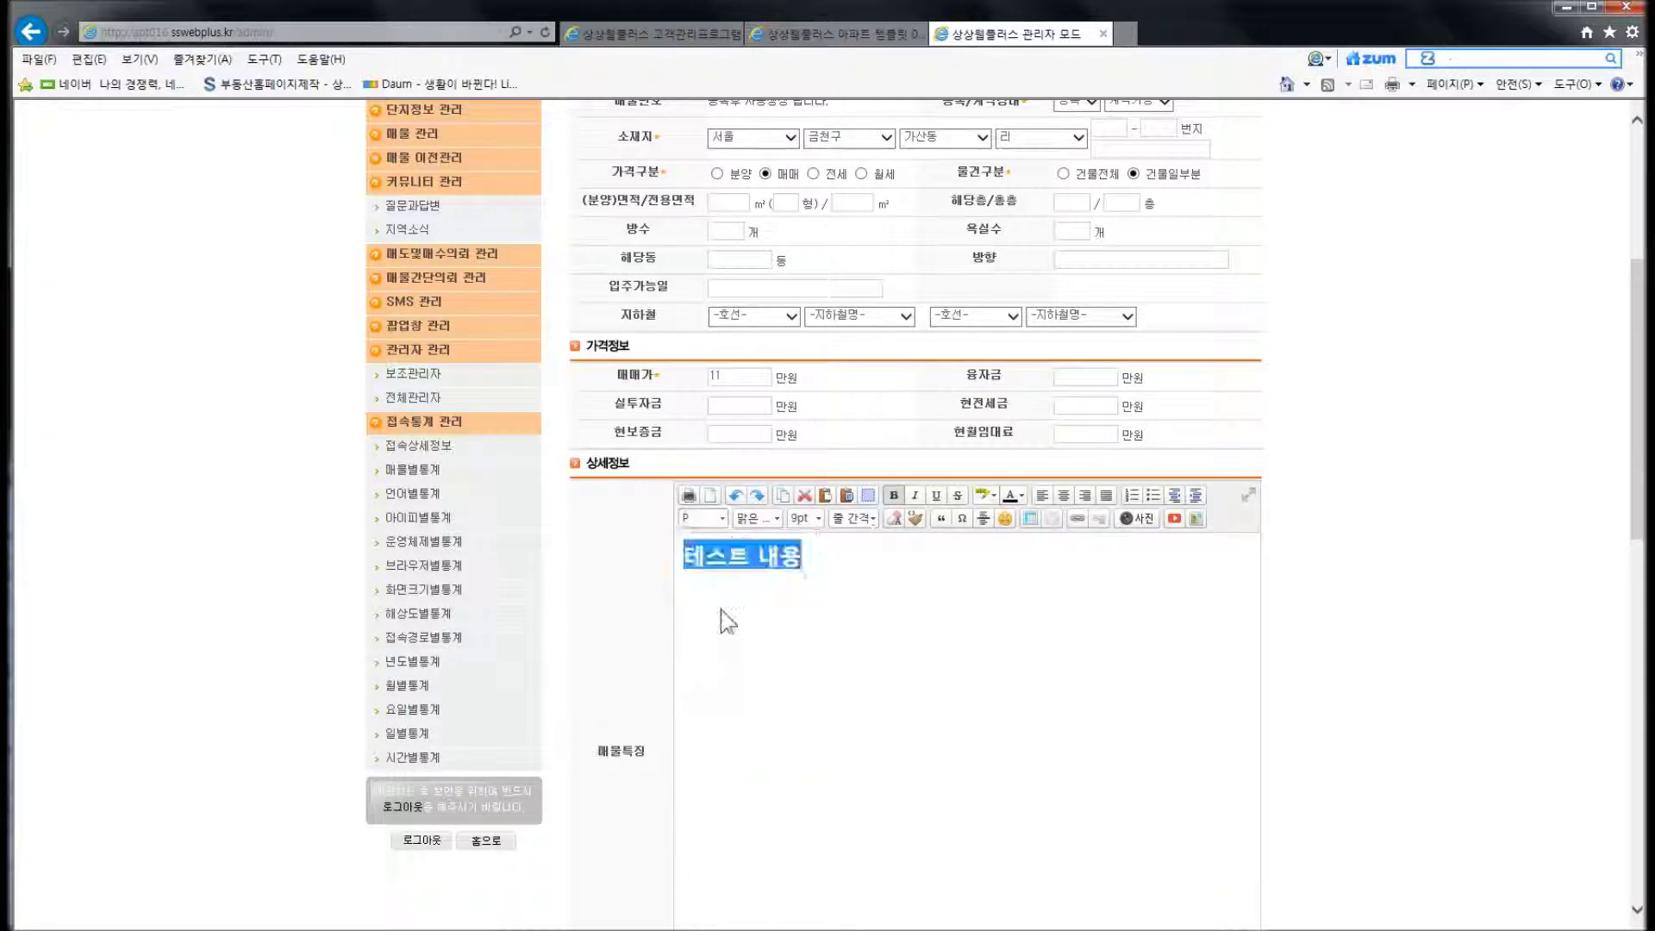
click(1020, 496)
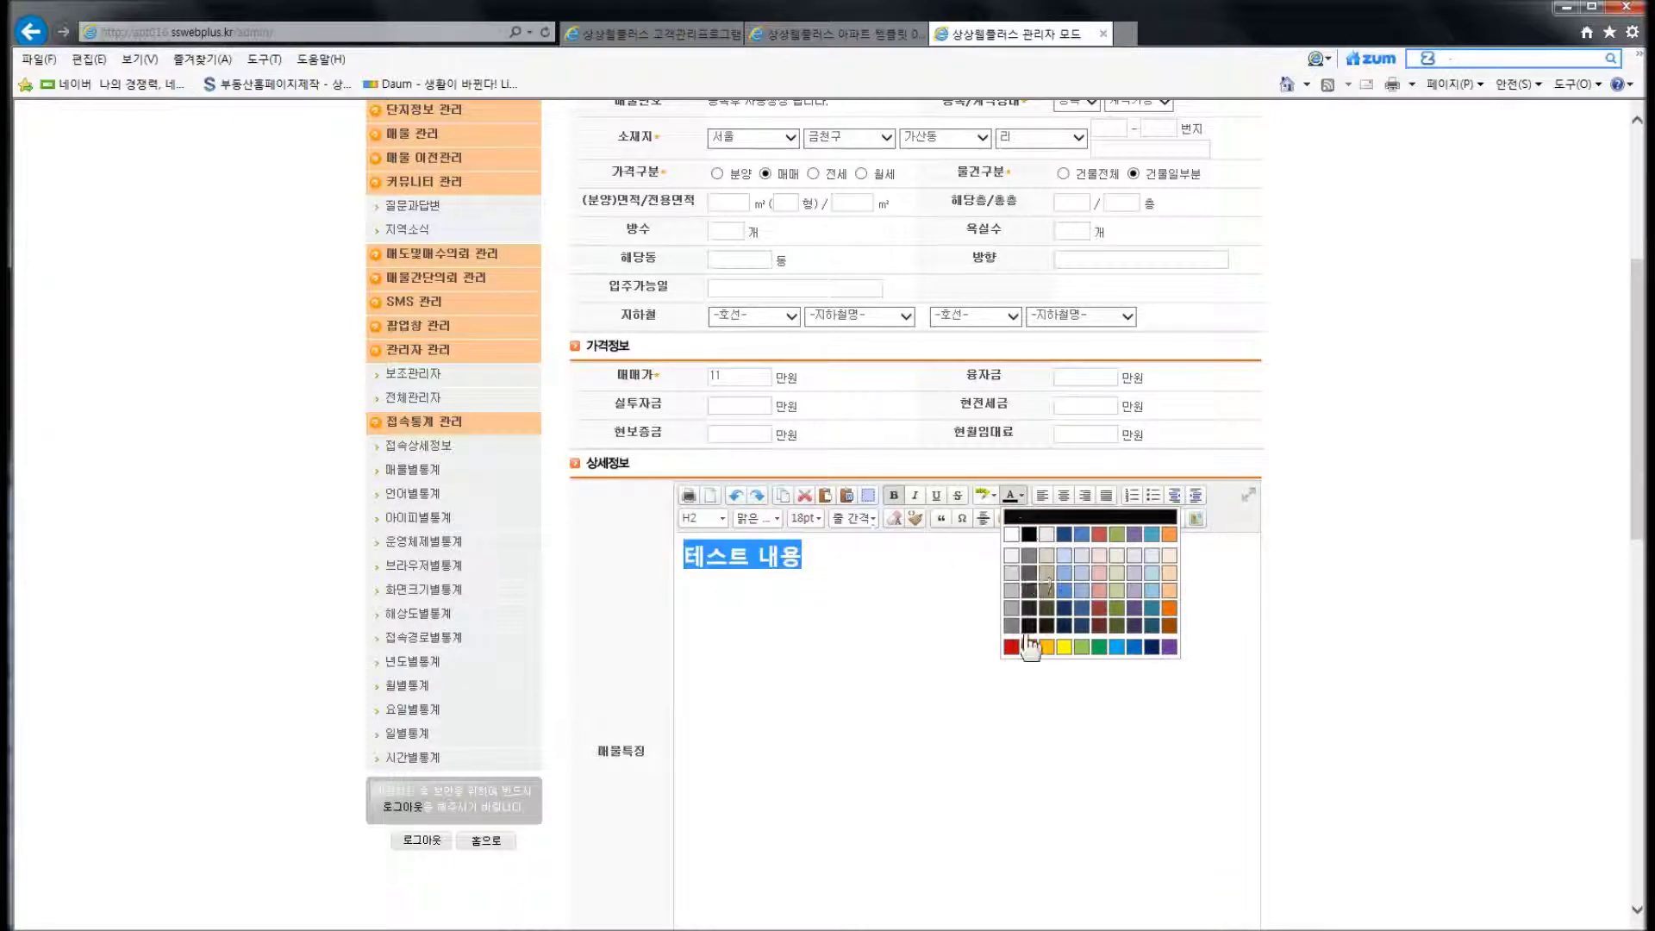
click(1015, 646)
click(815, 621)
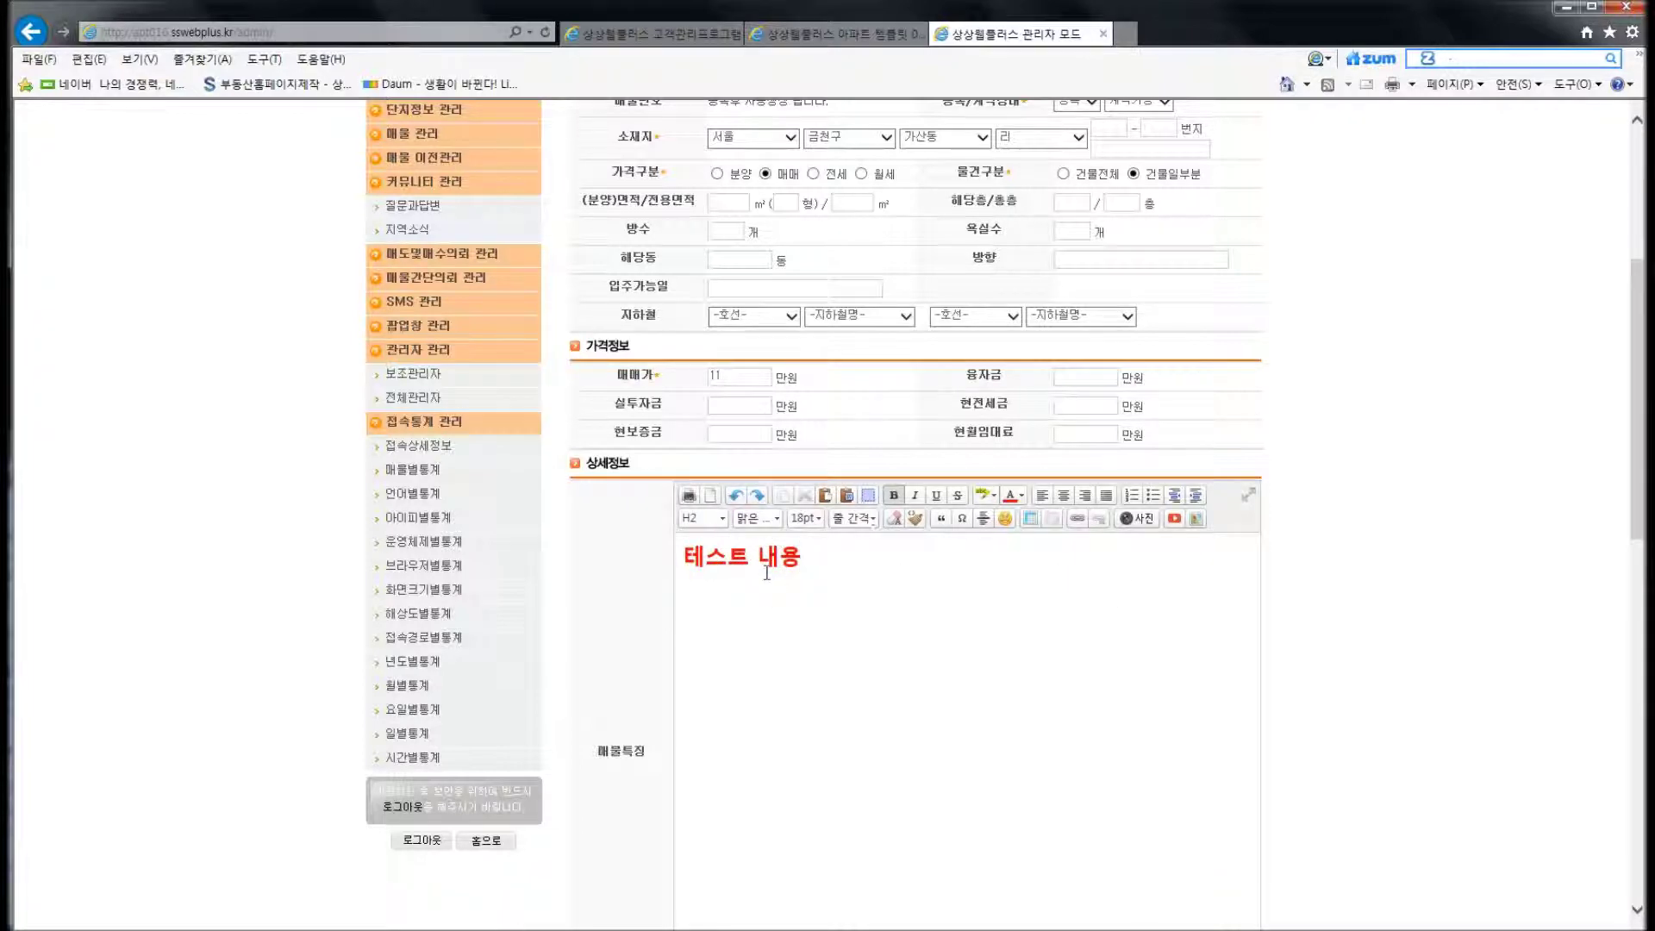
Open the file chooser for the first photo slot in the 사진정보 section
scroll(857, 586, down, 5)
scroll(716, 663, down, 4)
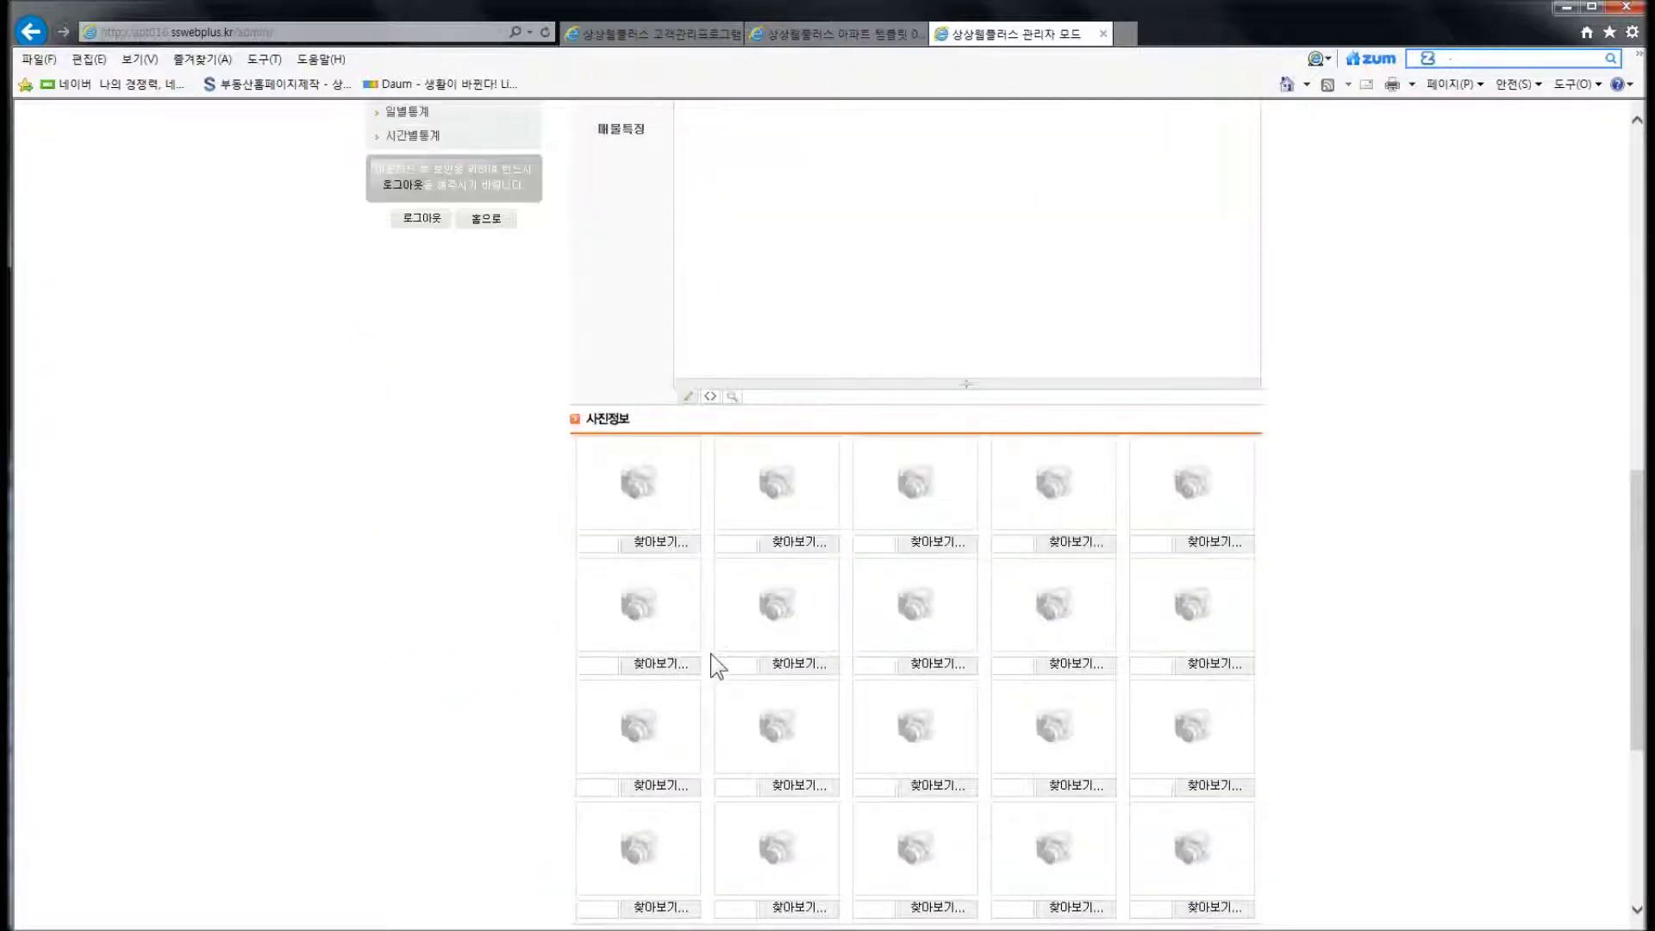
click(700, 398)
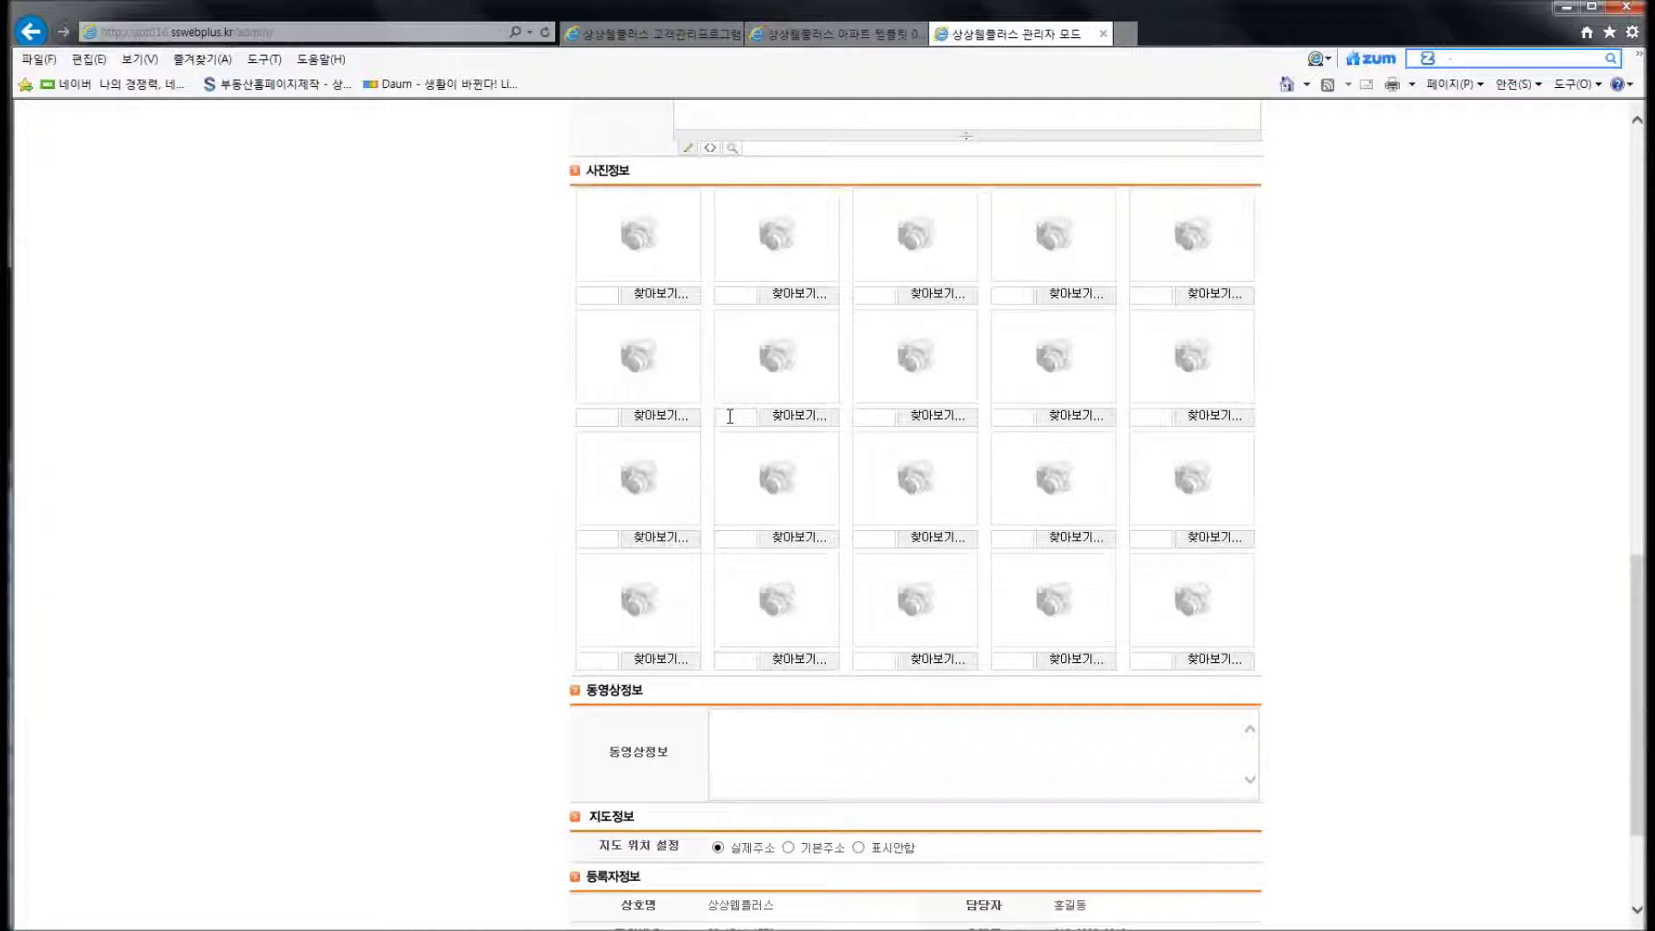
scroll(729, 416, up, 3)
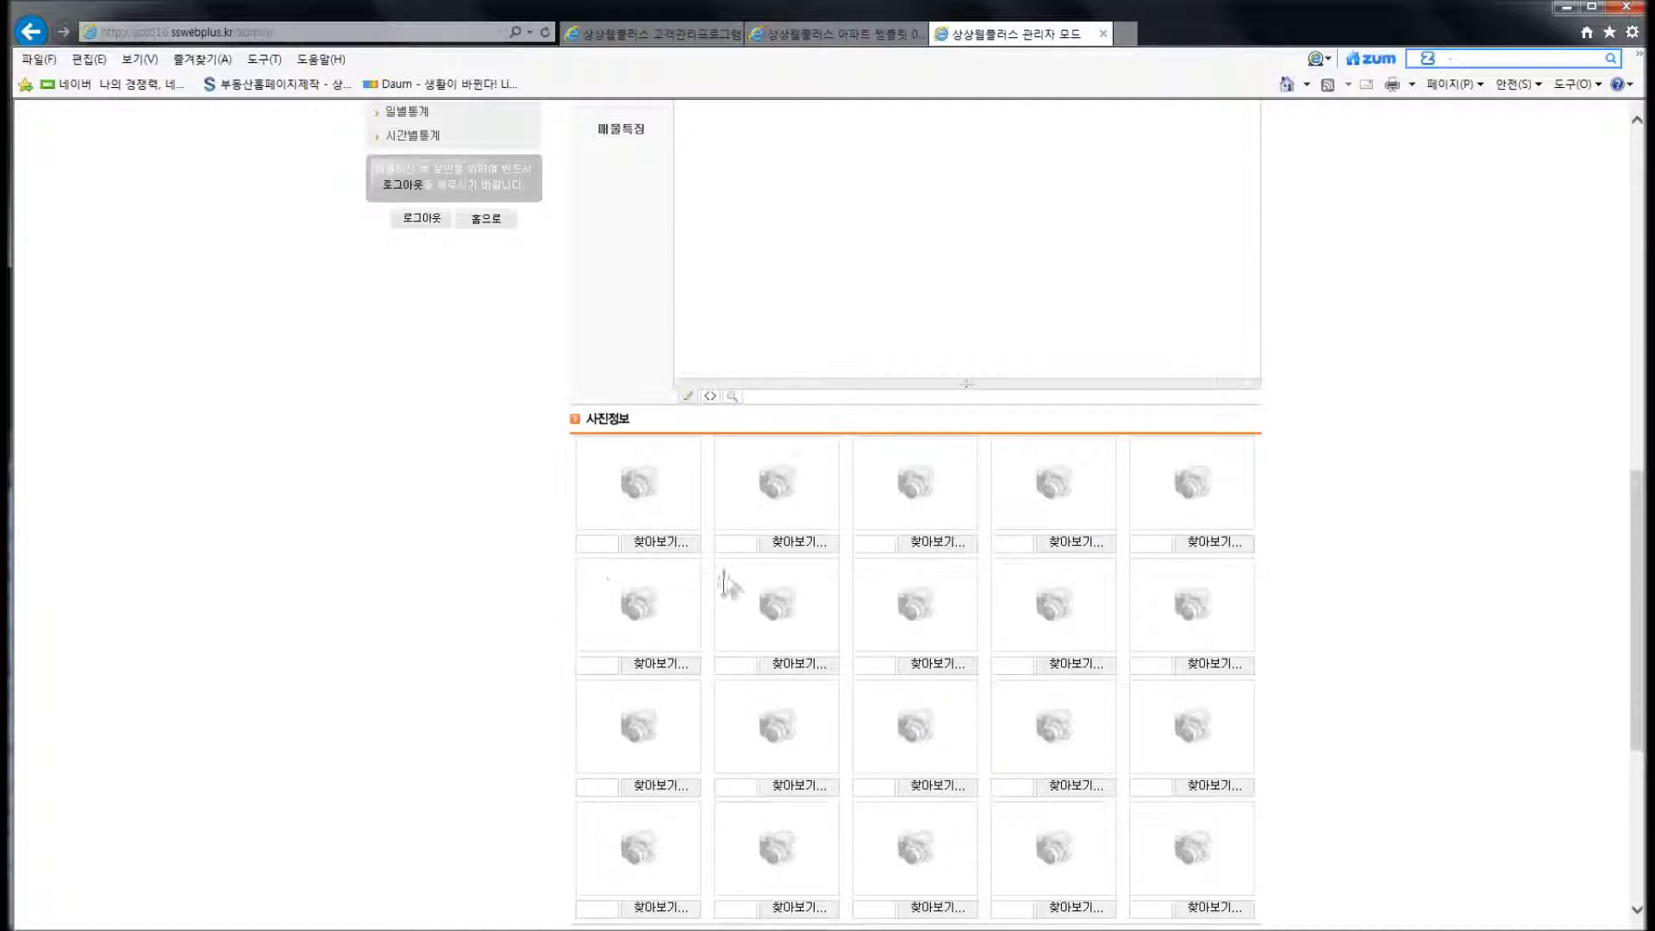
click(640, 545)
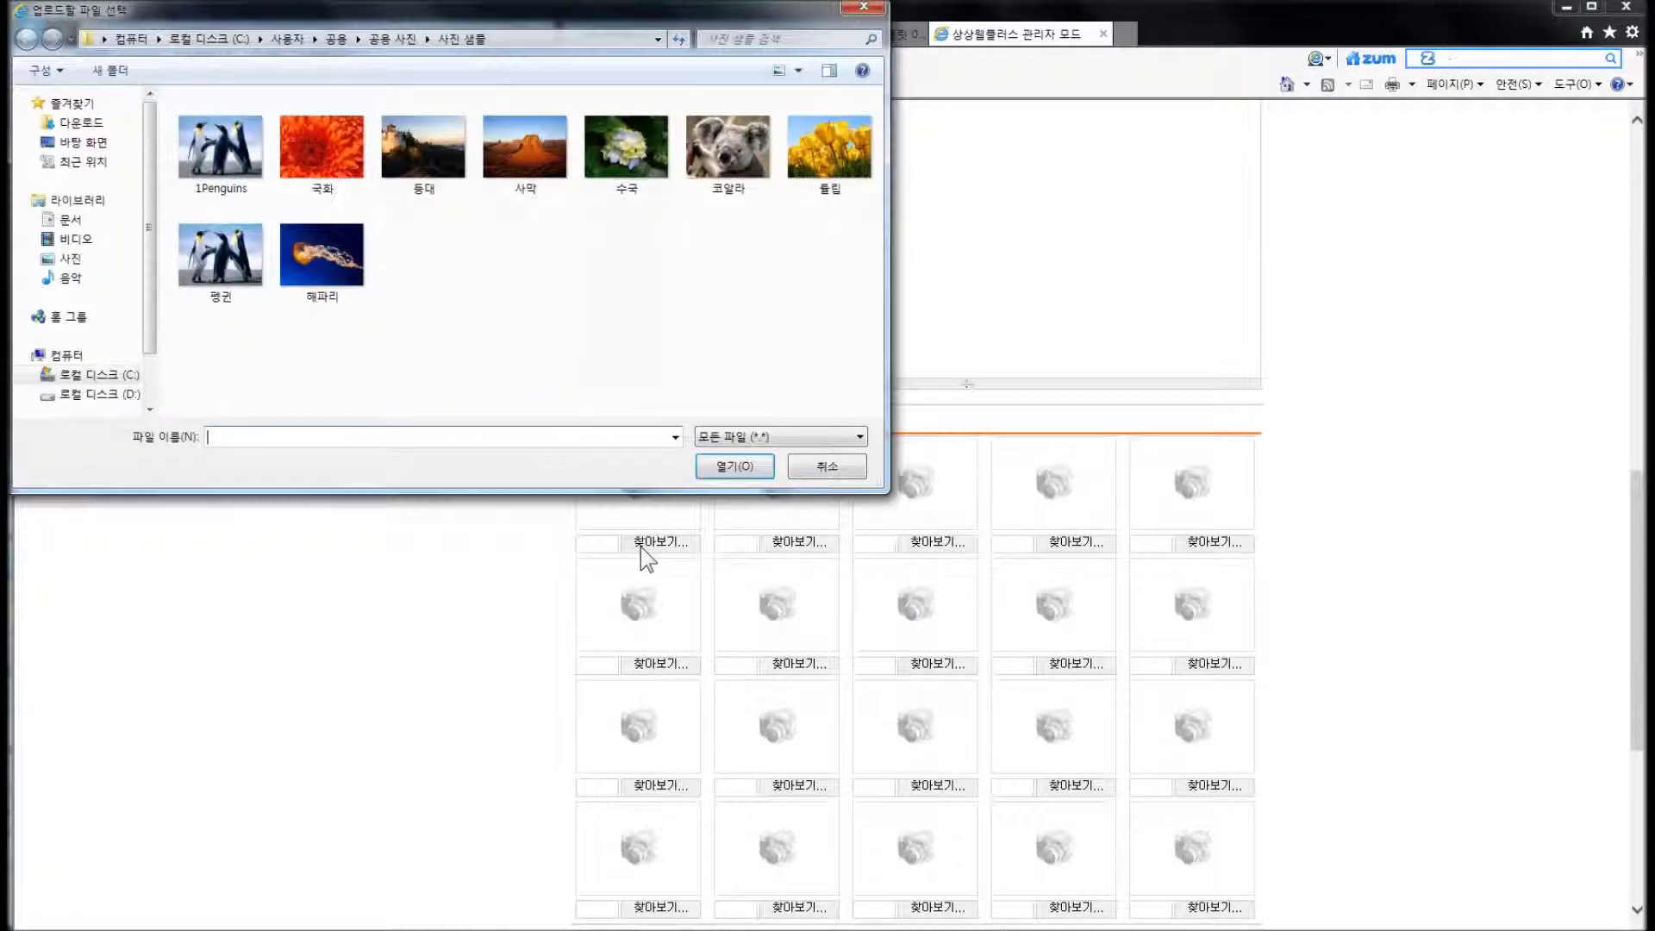
click(68, 258)
click(74, 238)
click(73, 220)
click(74, 239)
click(71, 258)
click(71, 278)
click(74, 239)
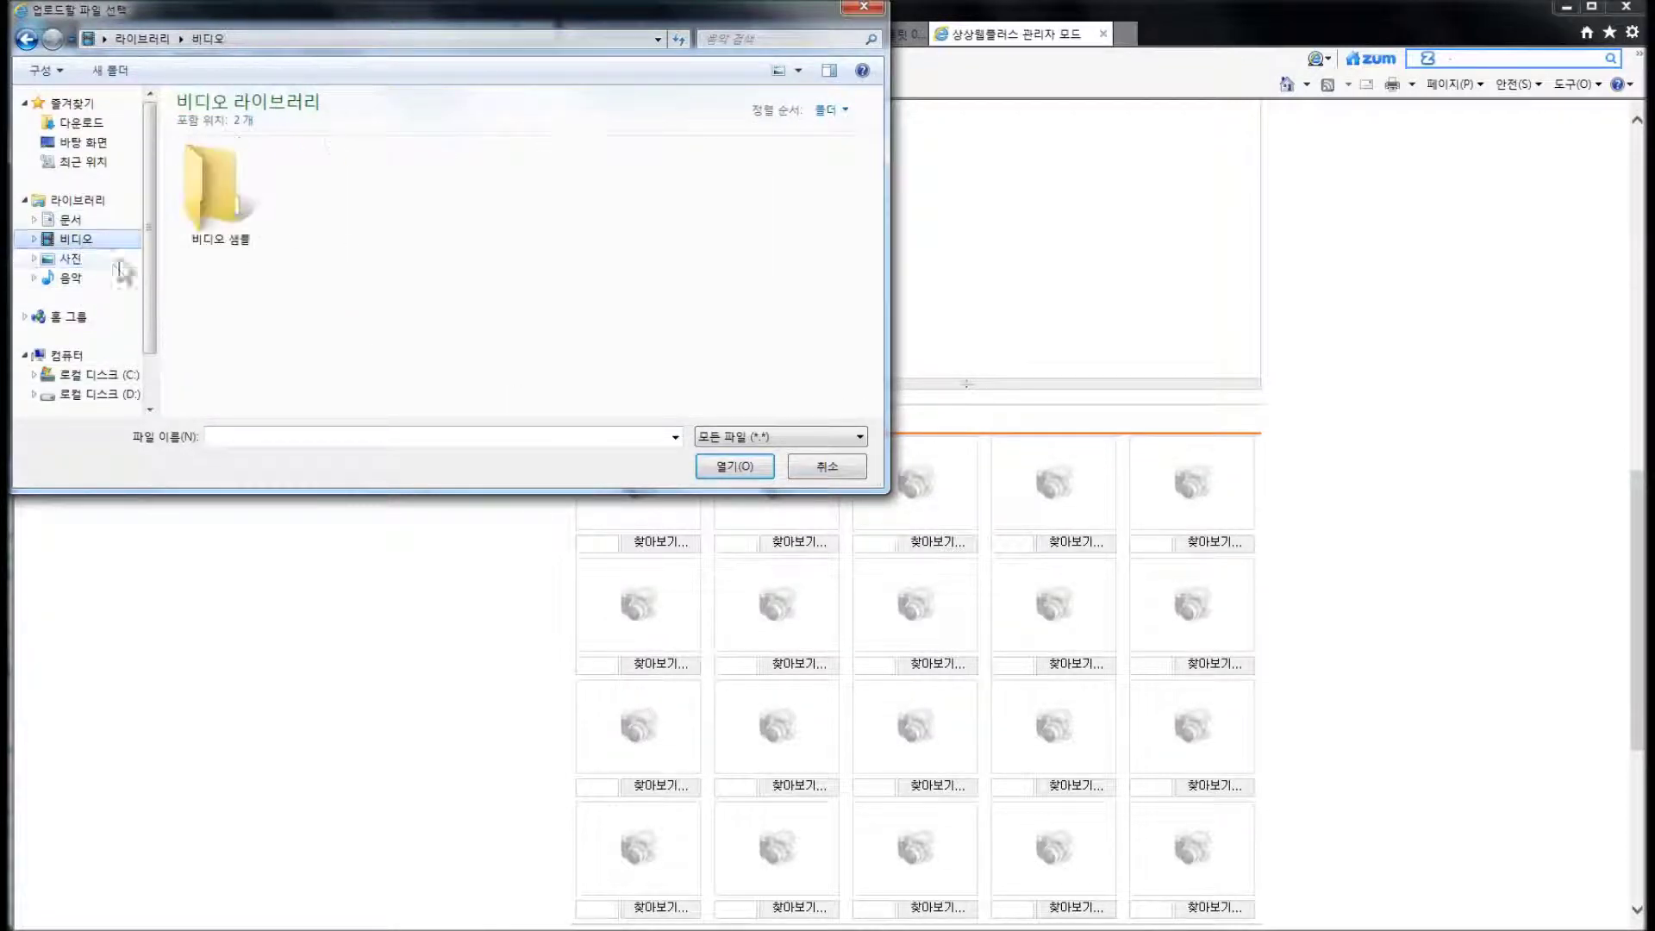
Attach the 사막 image from the picture library's 사진 샘플 folder as the first photo
click(71, 259)
double_click(316, 231)
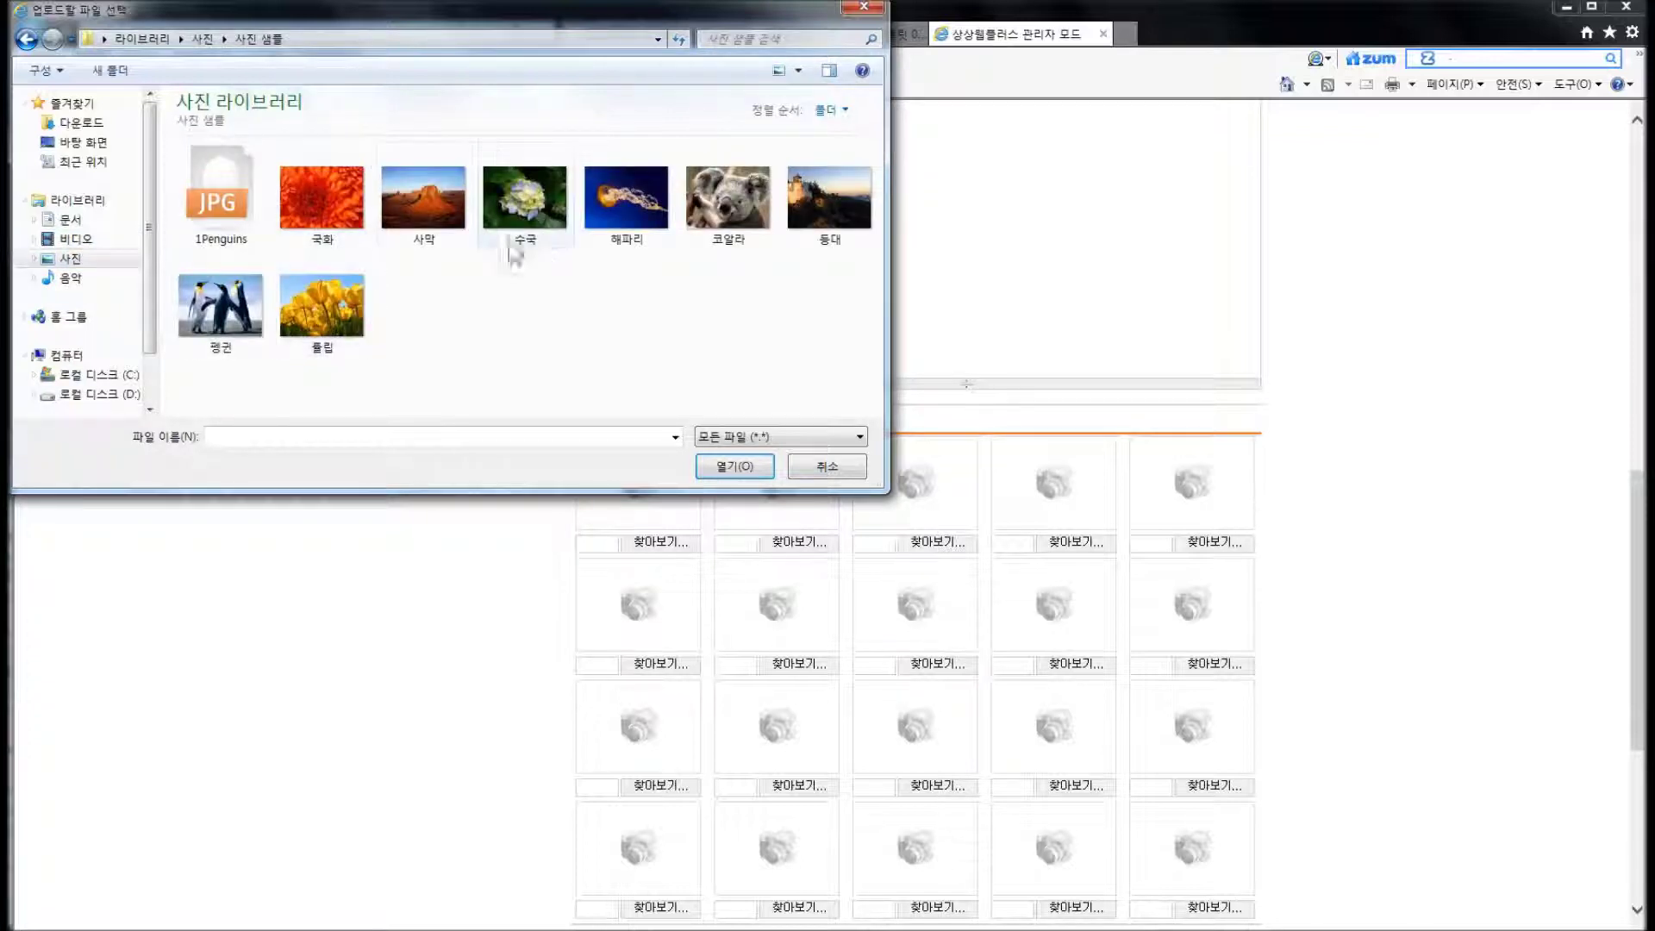
double_click(436, 220)
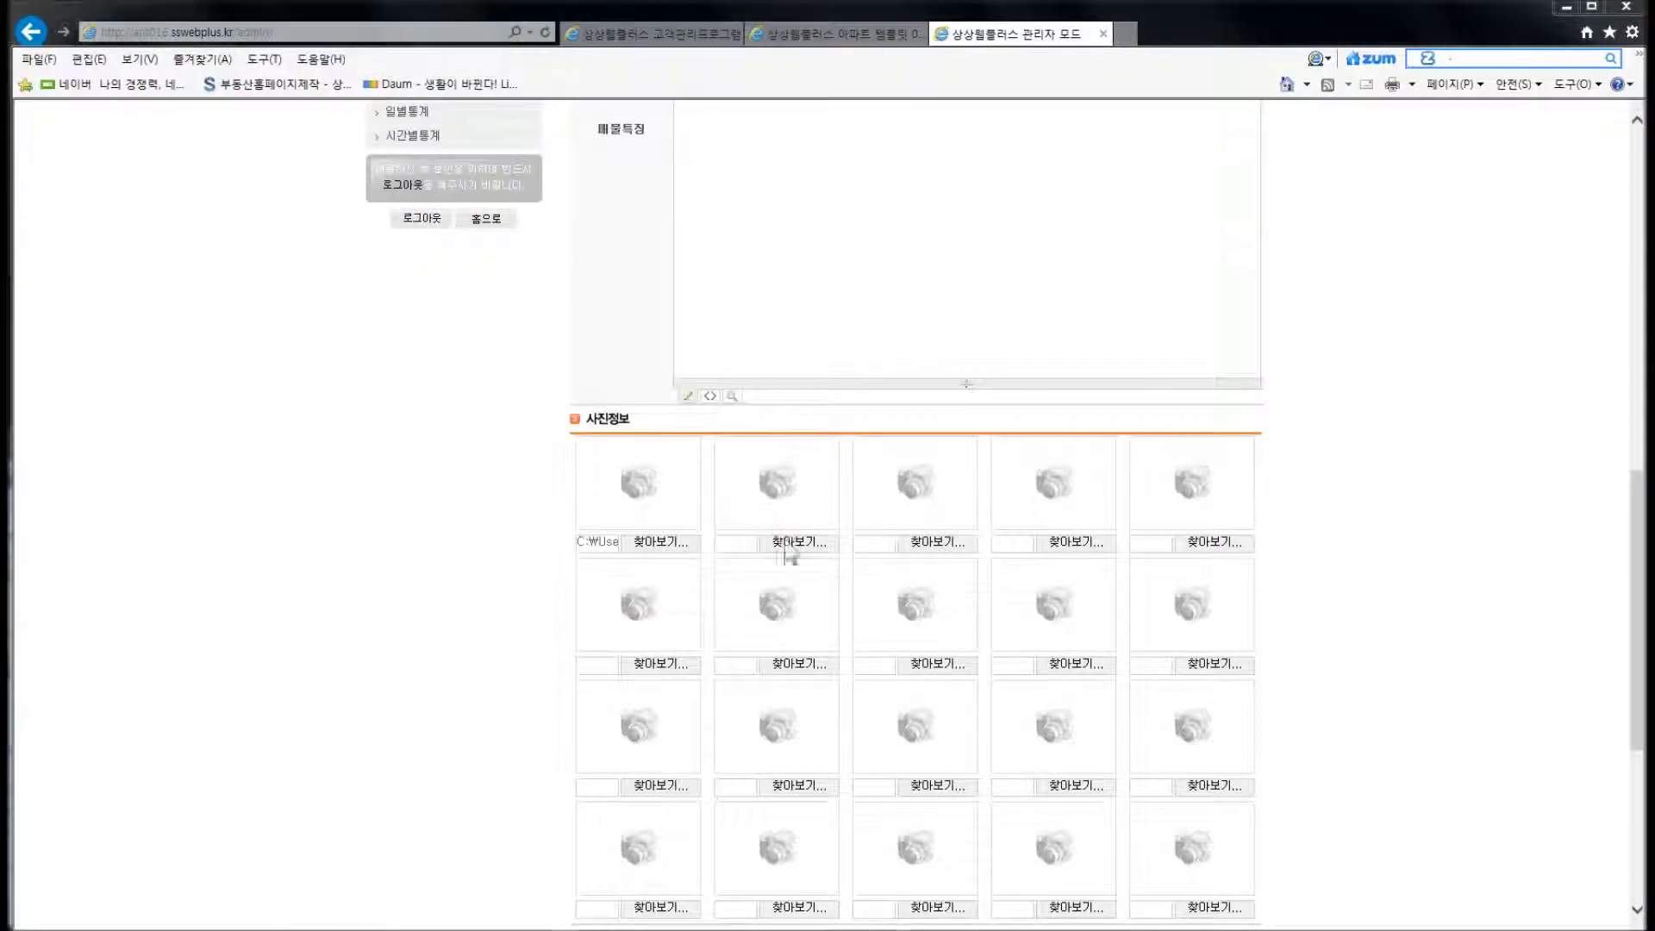
Attach the 펭귄 sample image as the second photo
click(787, 545)
click(231, 278)
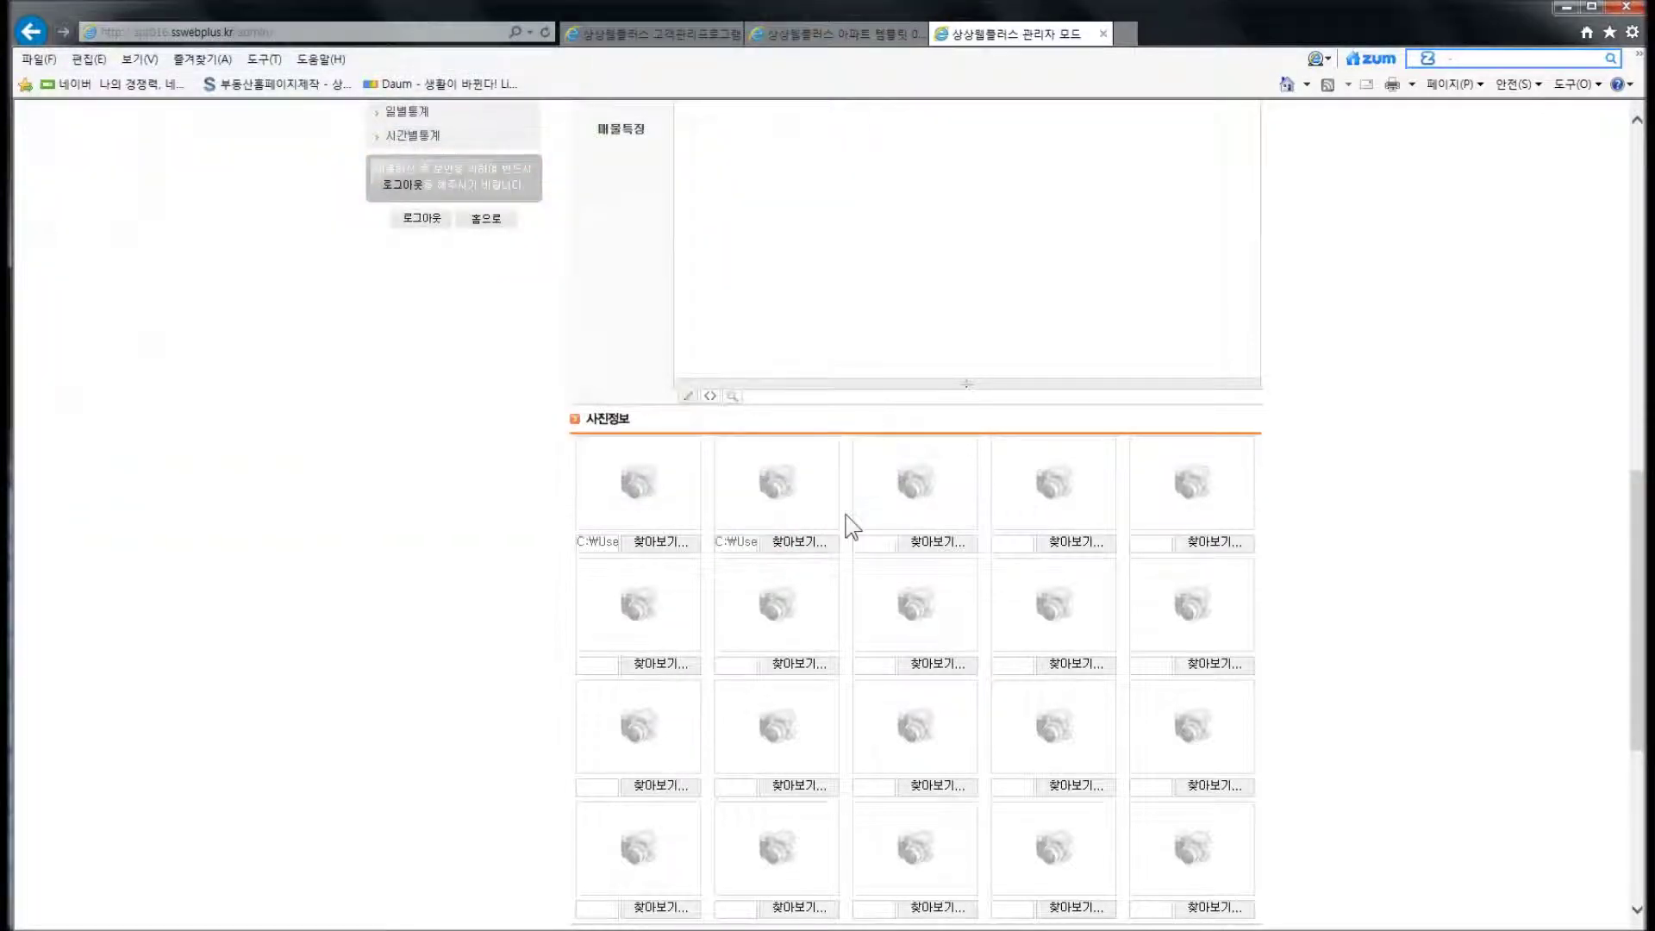
click(768, 574)
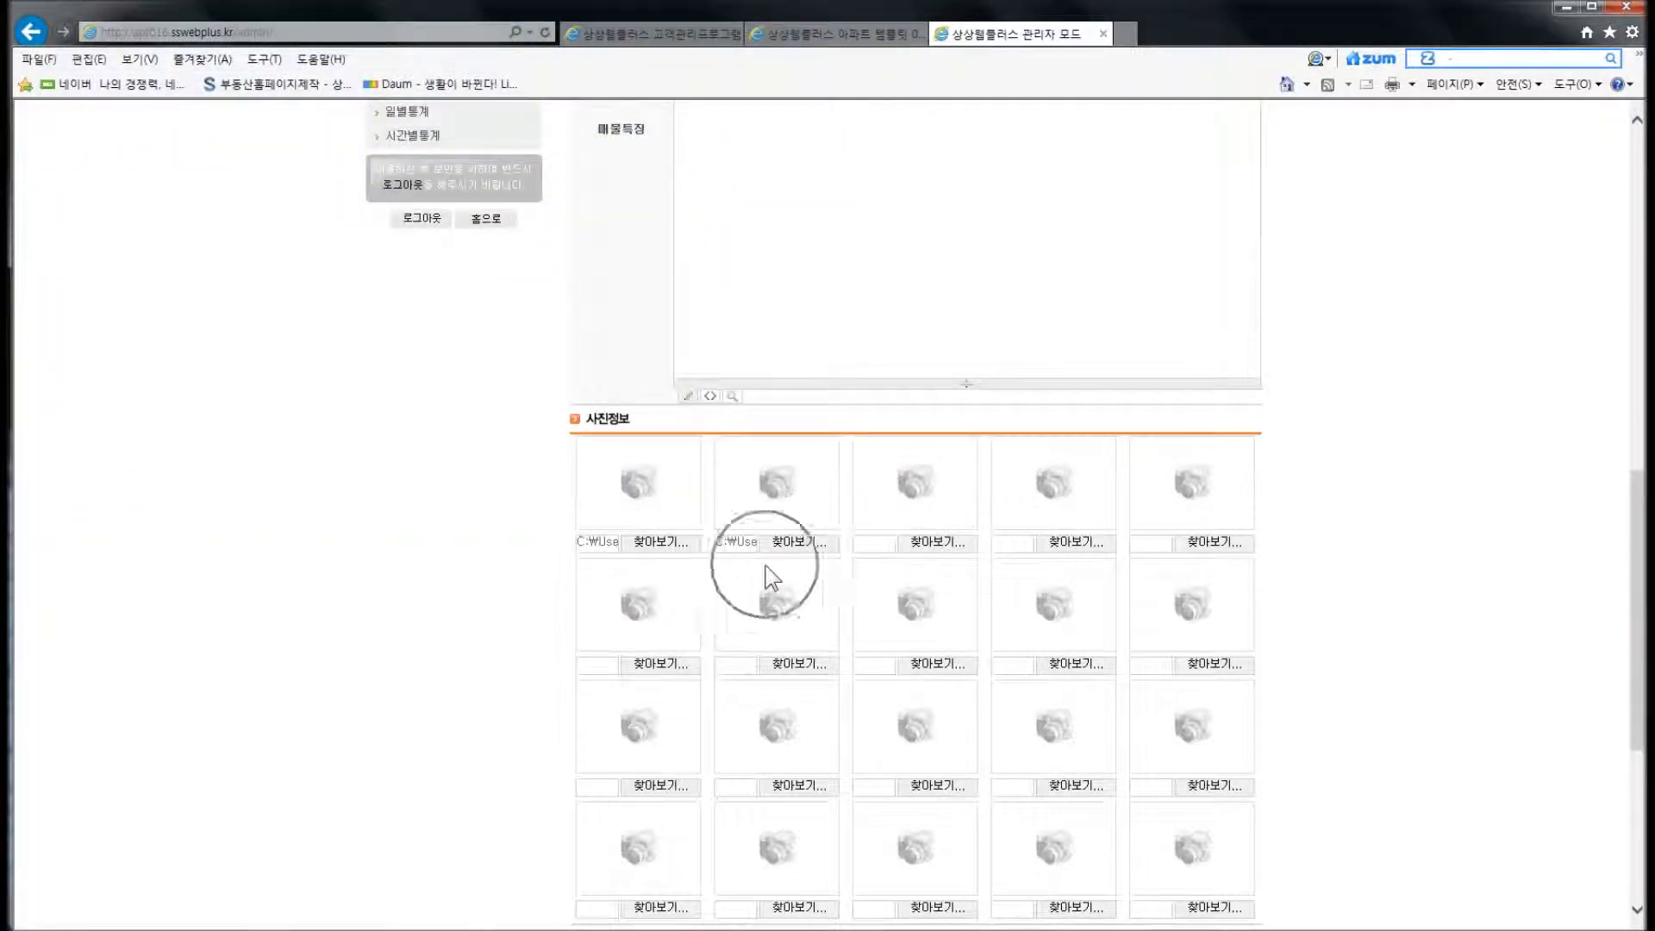
scroll(1058, 564, down, 5)
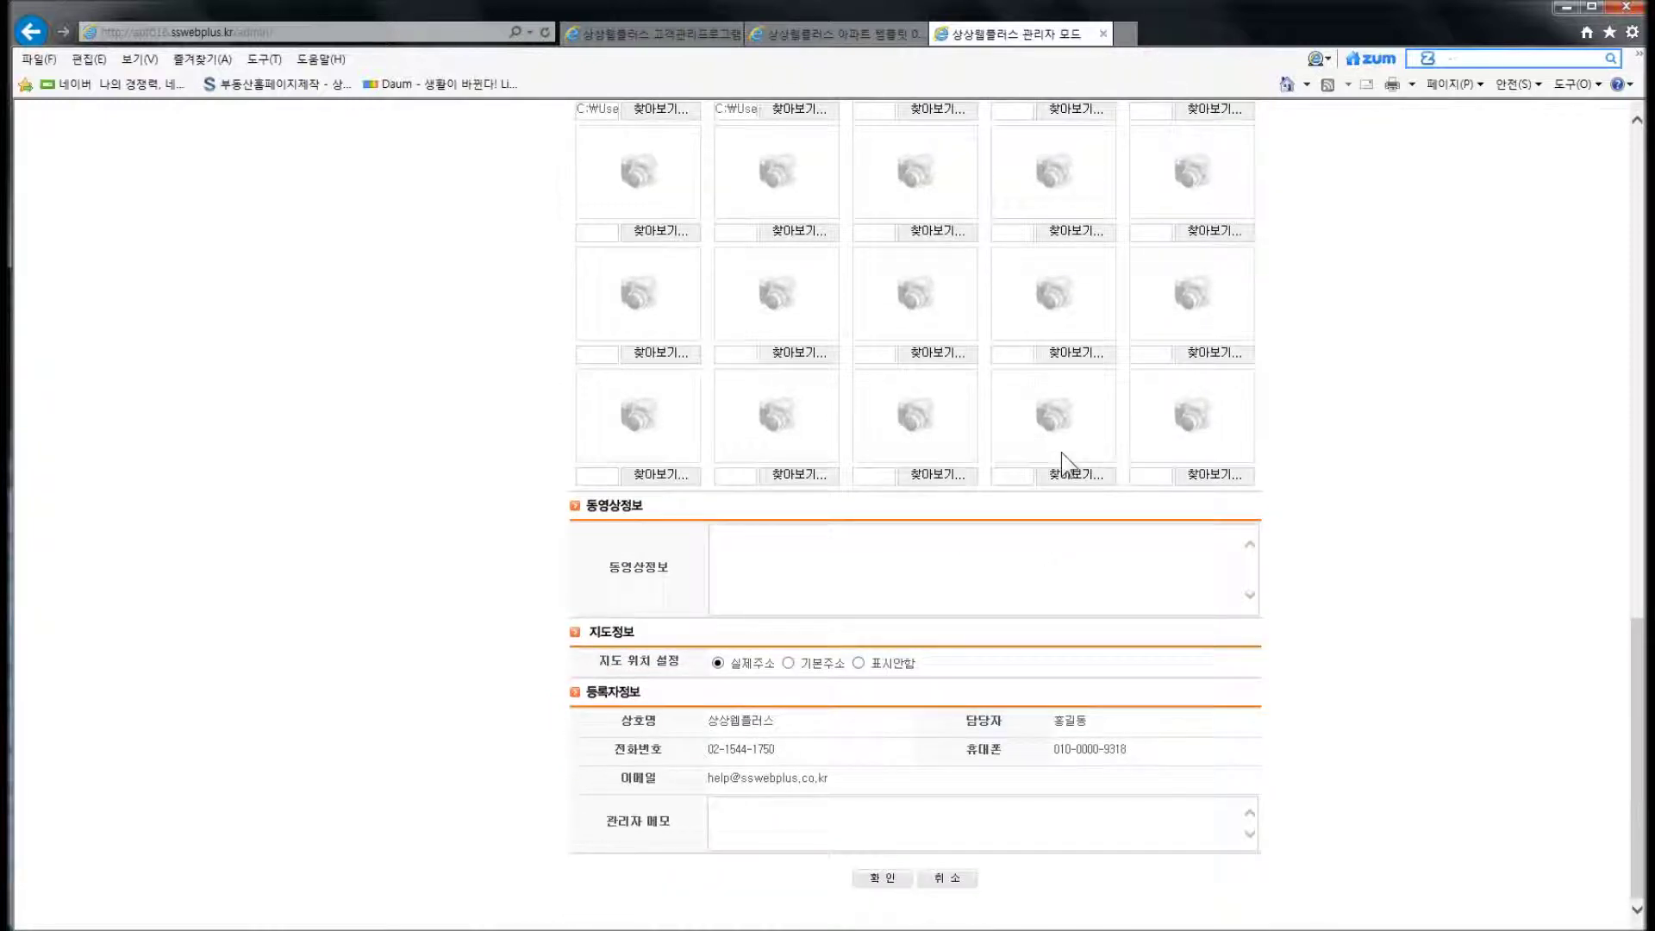
click(703, 576)
click(762, 580)
Open the first 늘봄스위트 listing on the public site and examine the property's location map
click(844, 36)
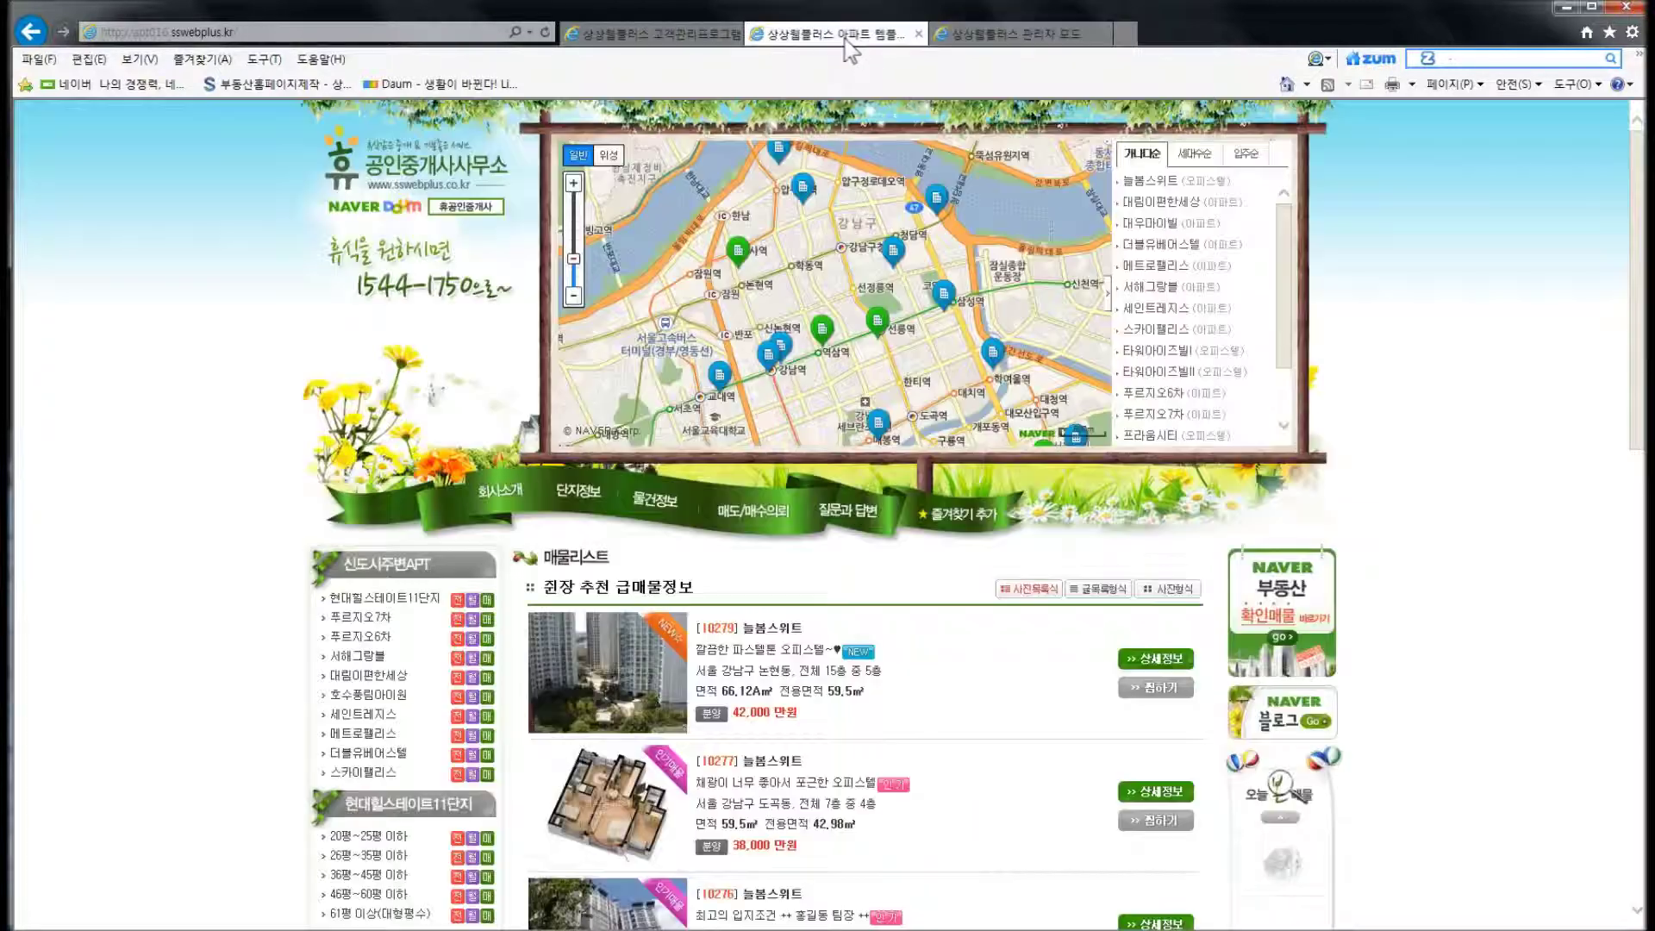
click(740, 688)
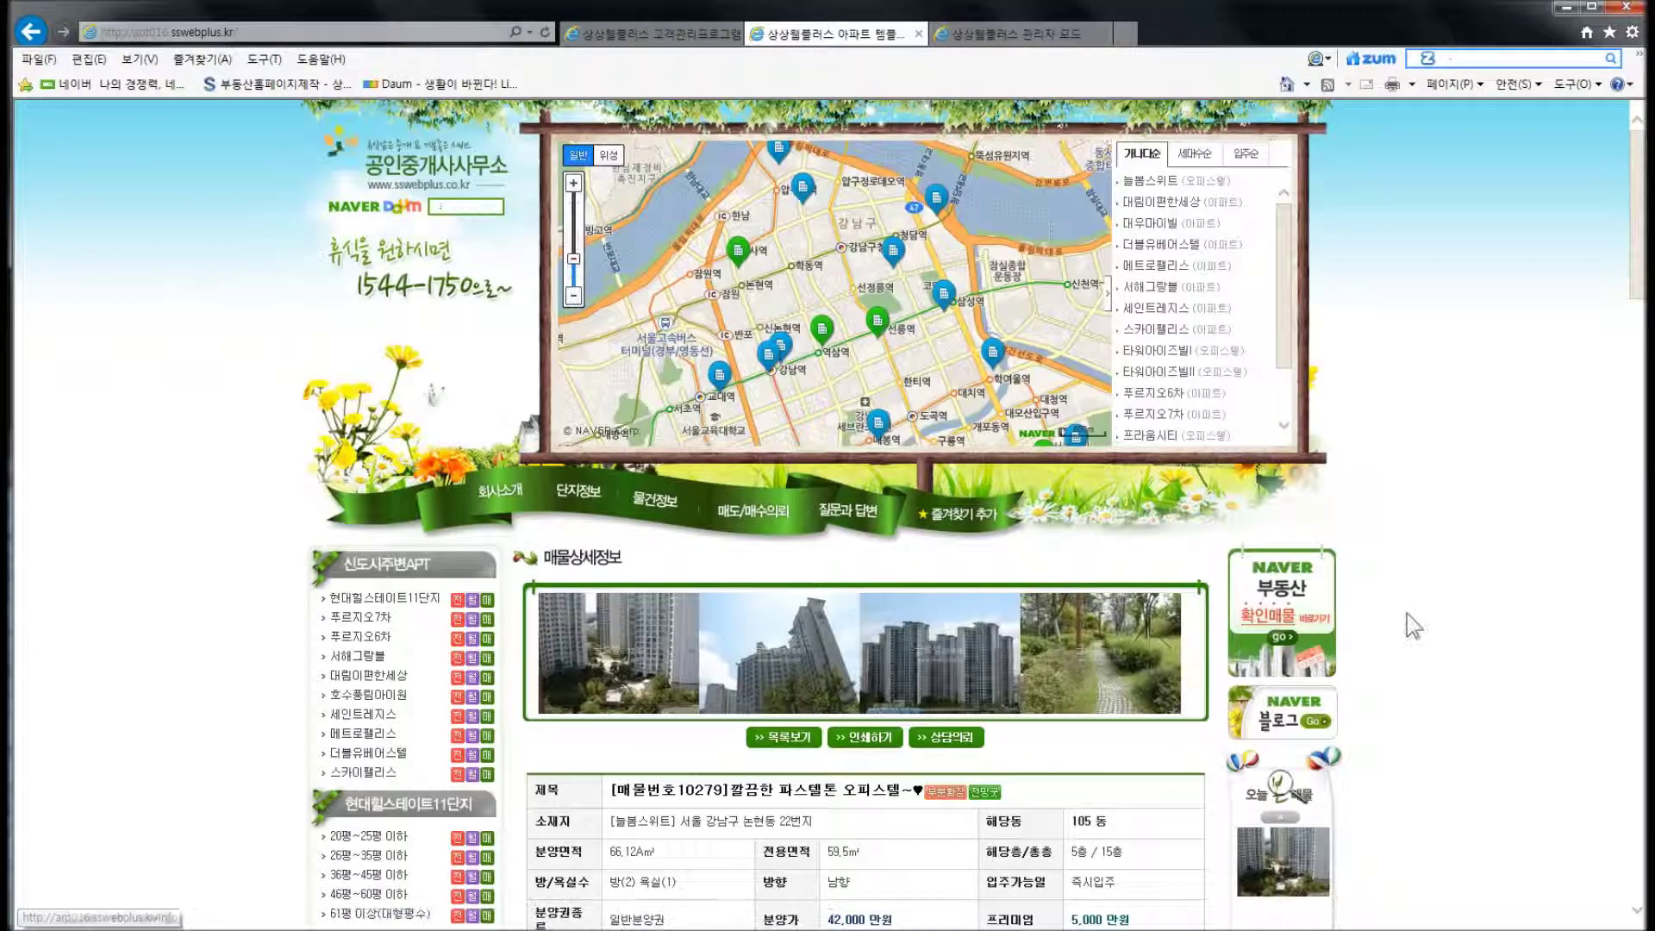
scroll(1412, 619, down, 15)
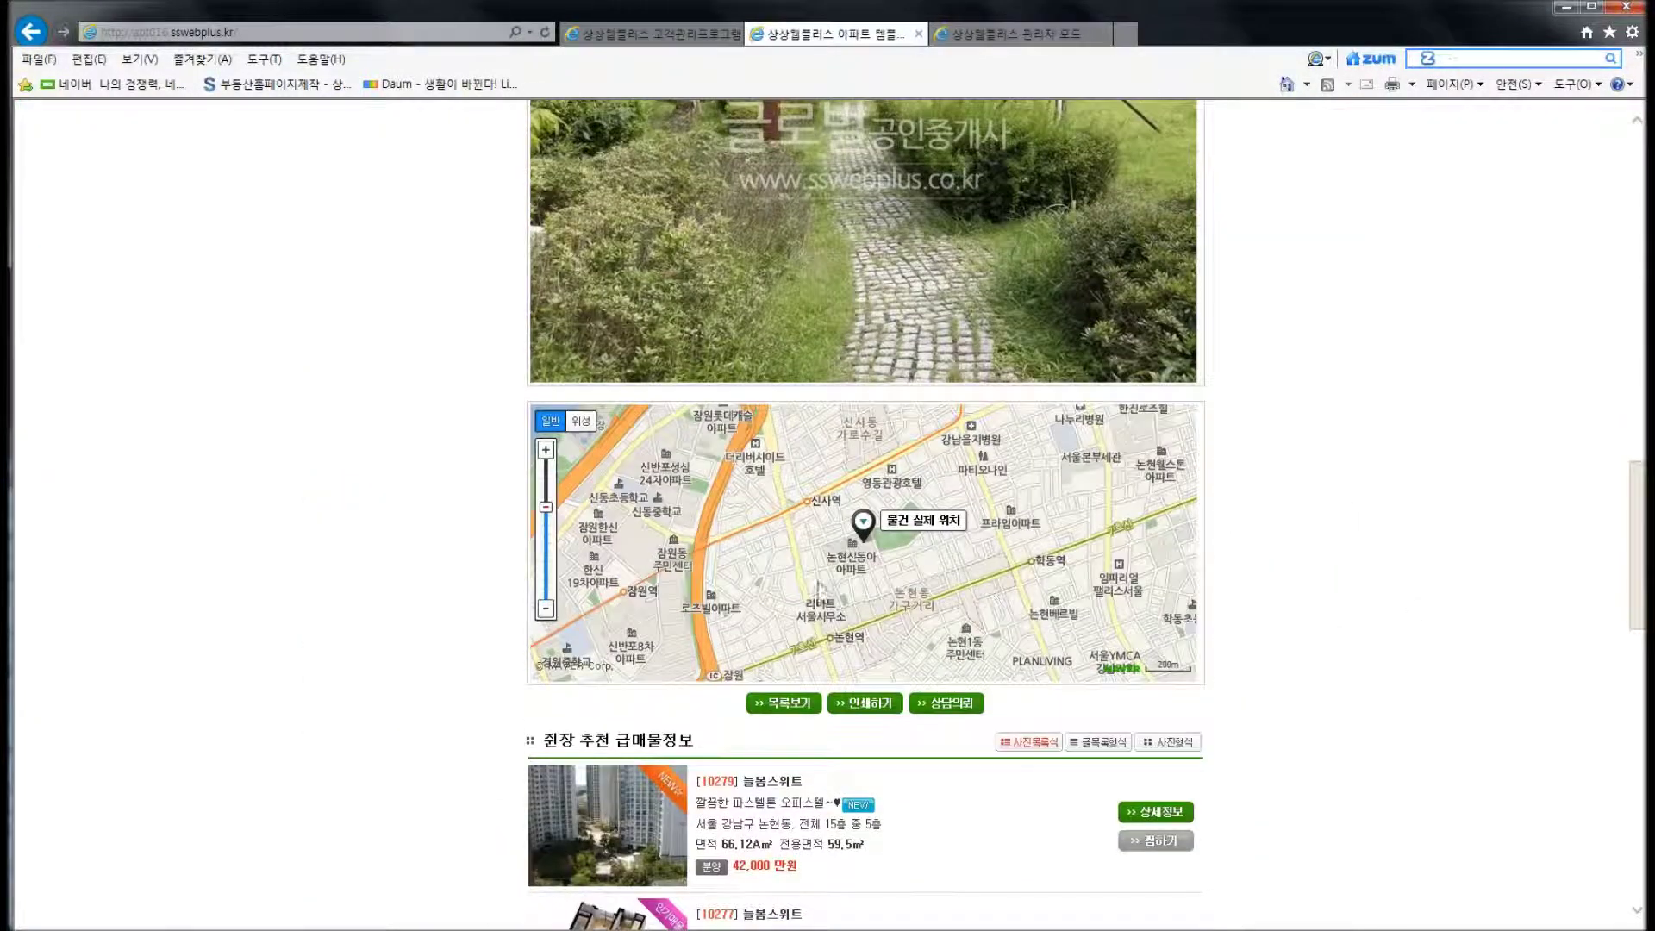
click(855, 561)
Return to the new listing form and review its entries from the basic information down to the administrator memo
click(1013, 34)
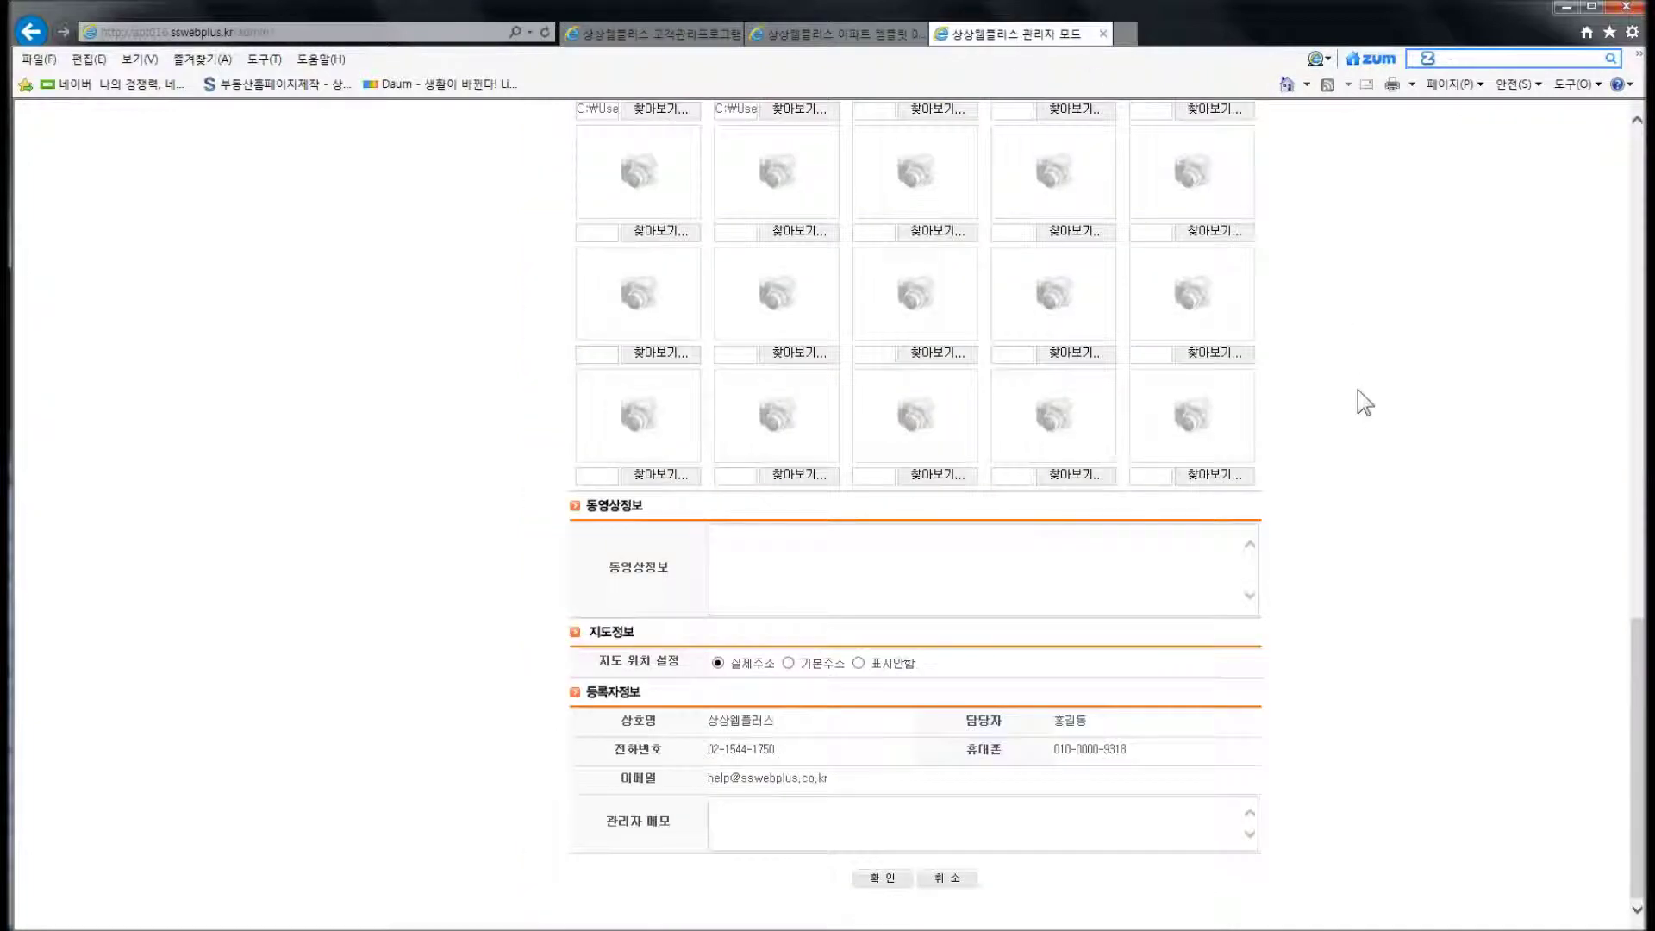
key(ctrl)
key(ctrl)
key(ctrl)
key(ctrl)
key(ctrl)
scroll(1097, 528, up, 7)
scroll(953, 414, up, 5)
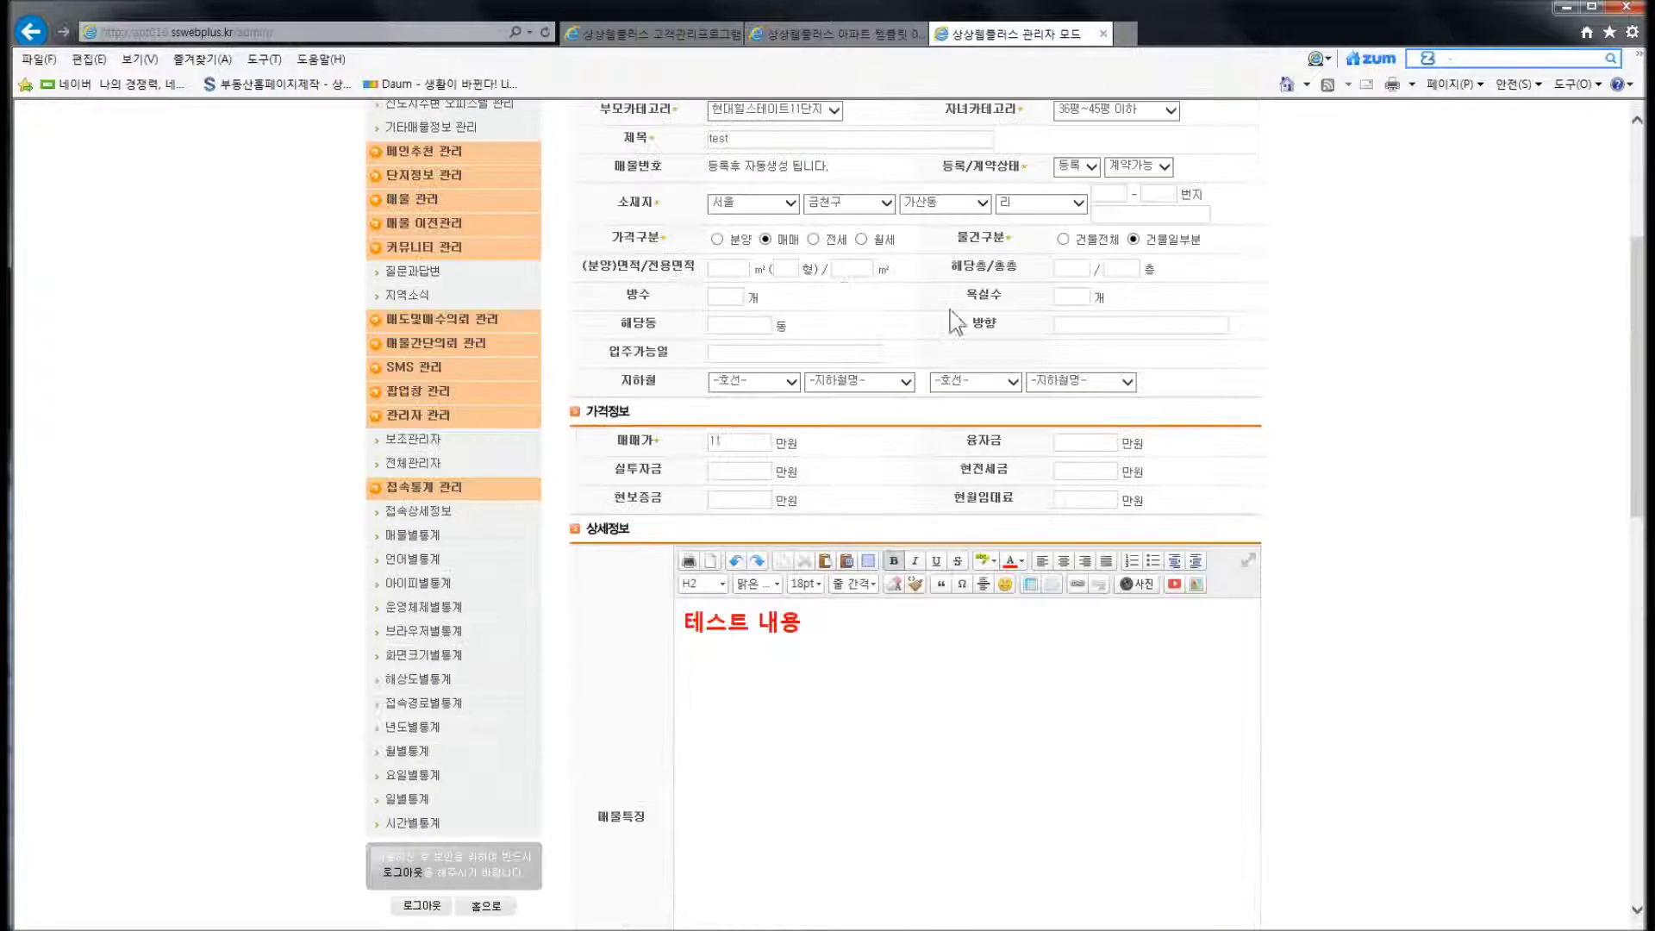
scroll(944, 379, down, 15)
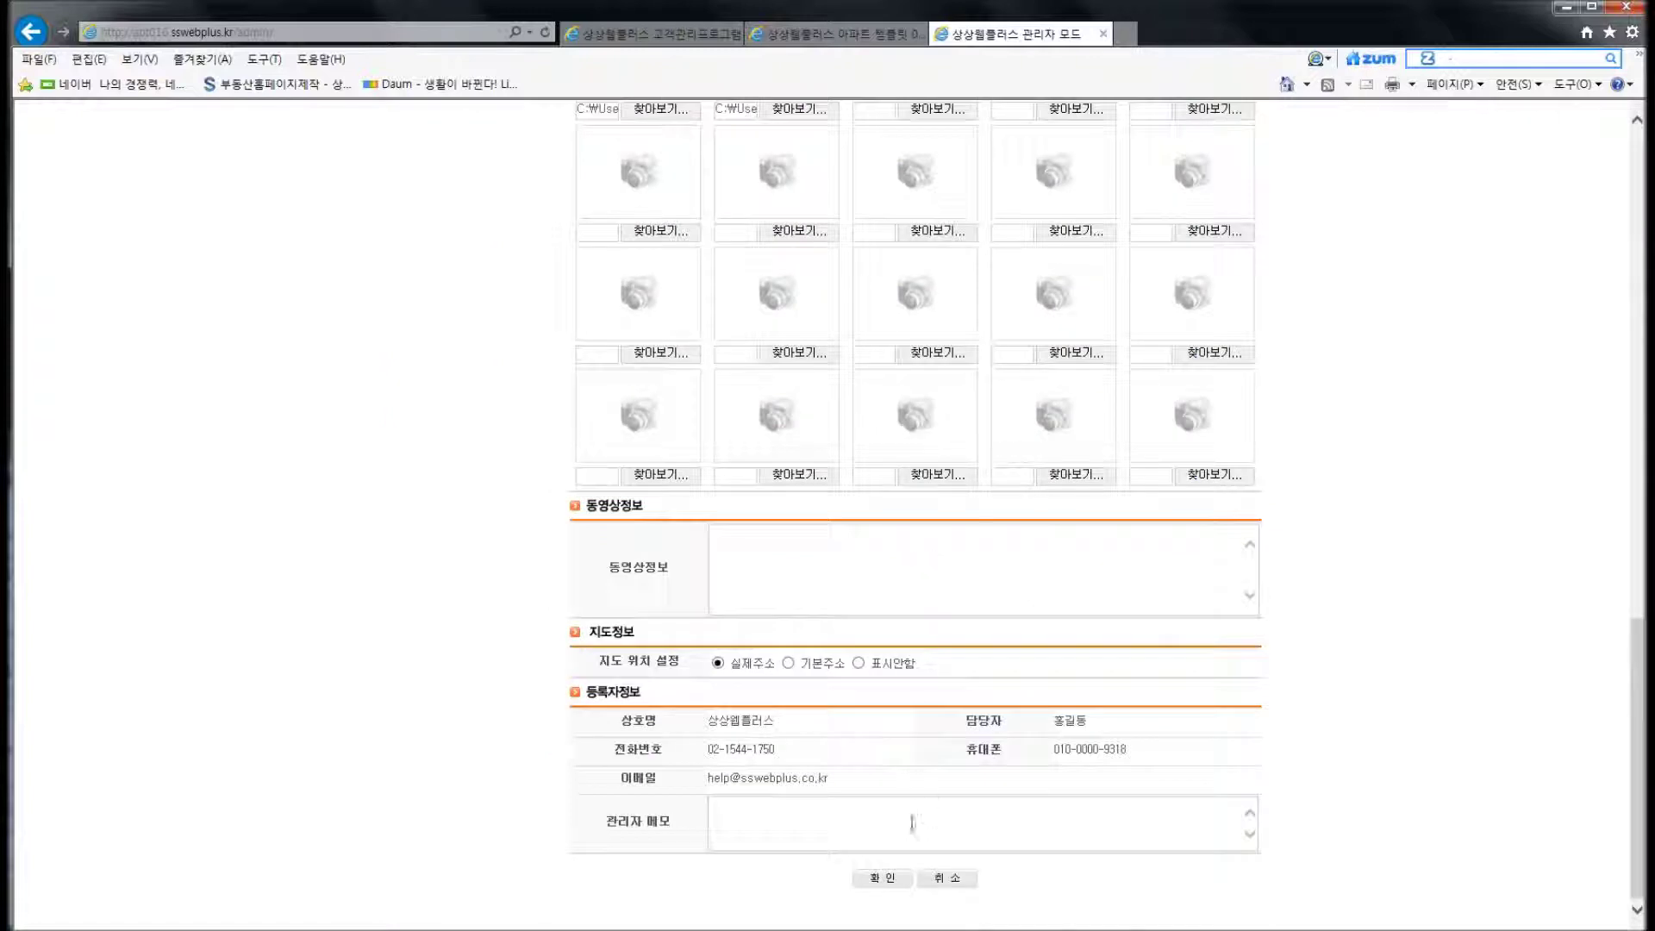
Submit the completed test listing with its blog registration and acknowledge the messages up to the property list
click(889, 877)
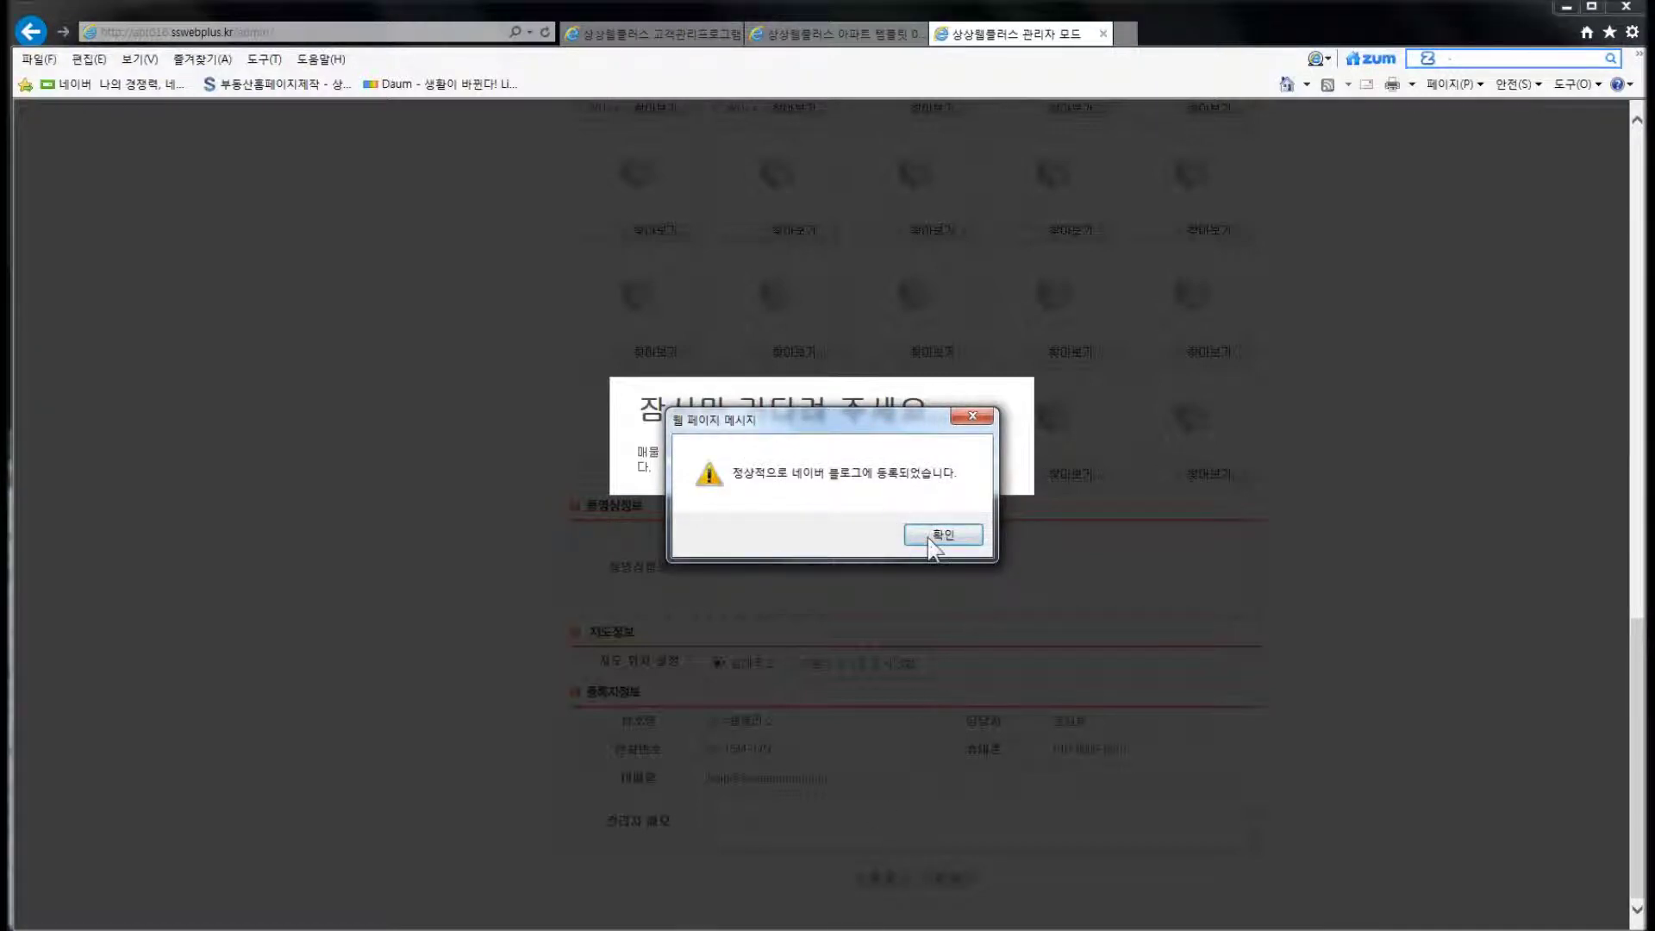
click(921, 534)
click(929, 538)
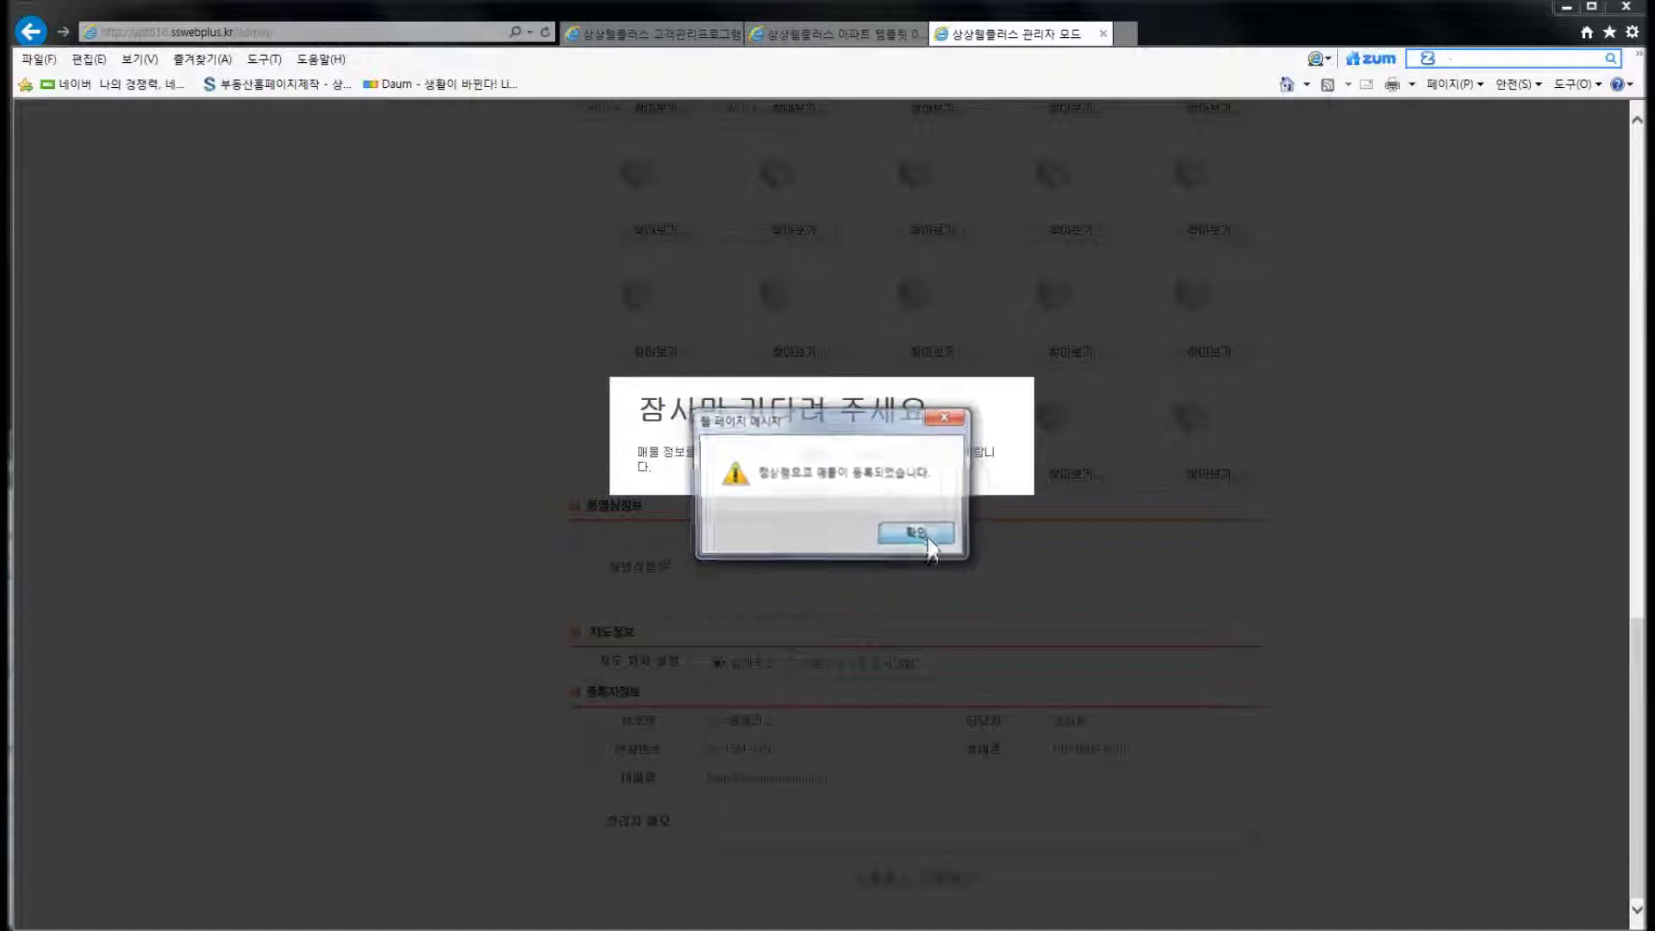
click(930, 536)
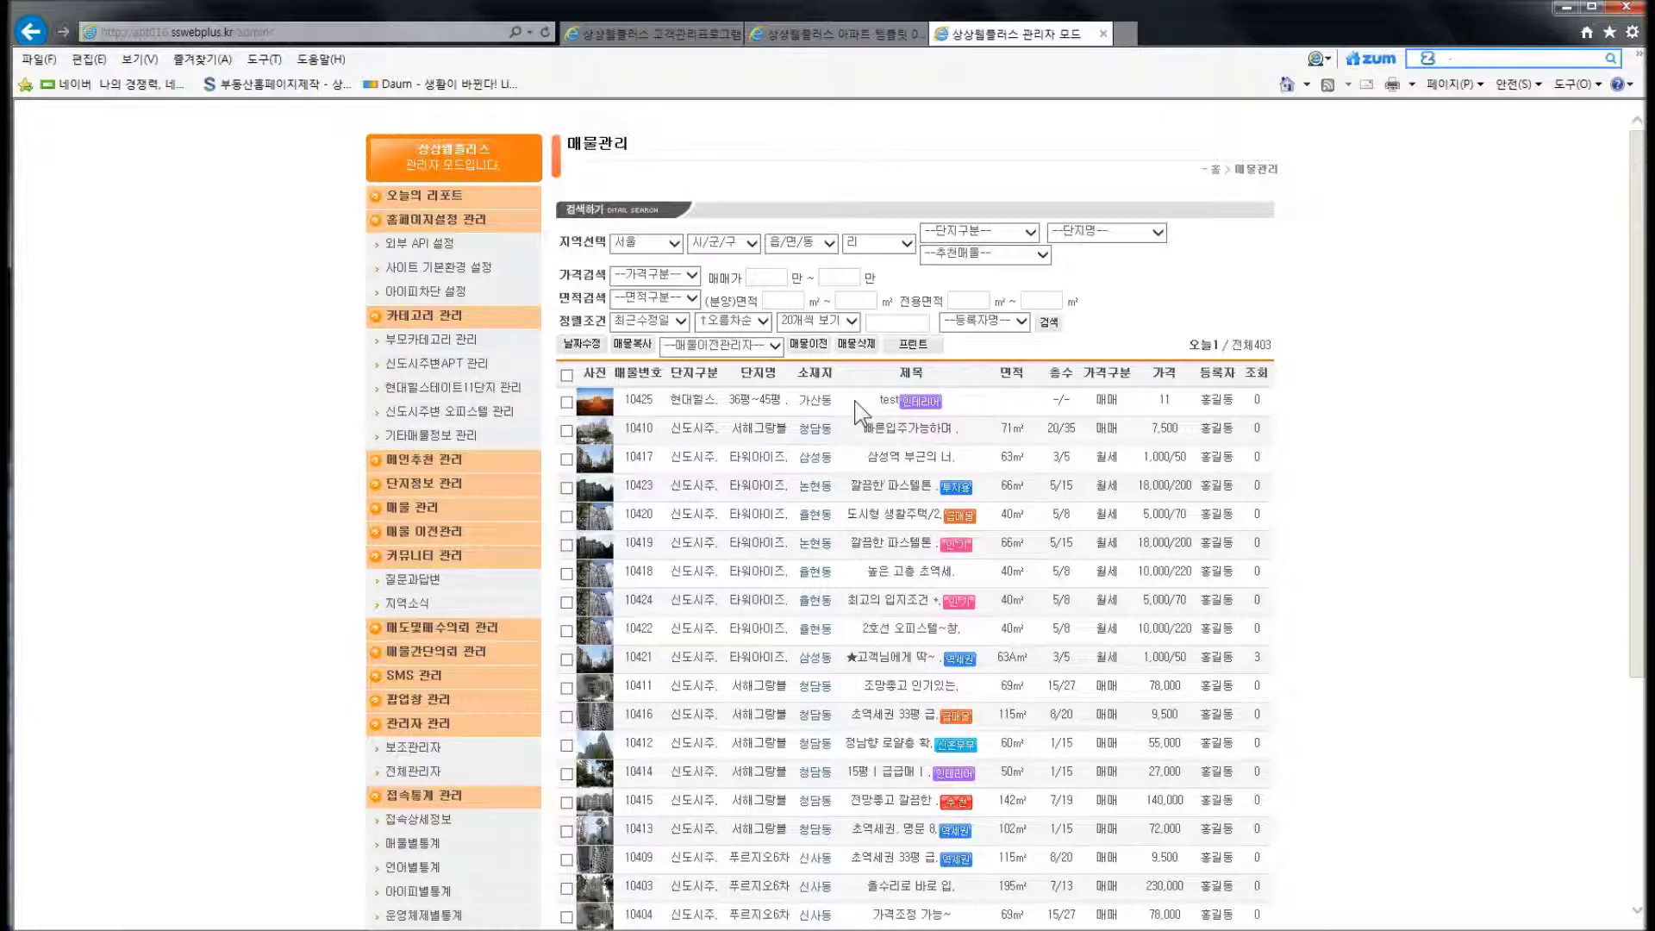
Reload the public site's home page and find the new test listing in the 프리미엄매물 section
click(841, 34)
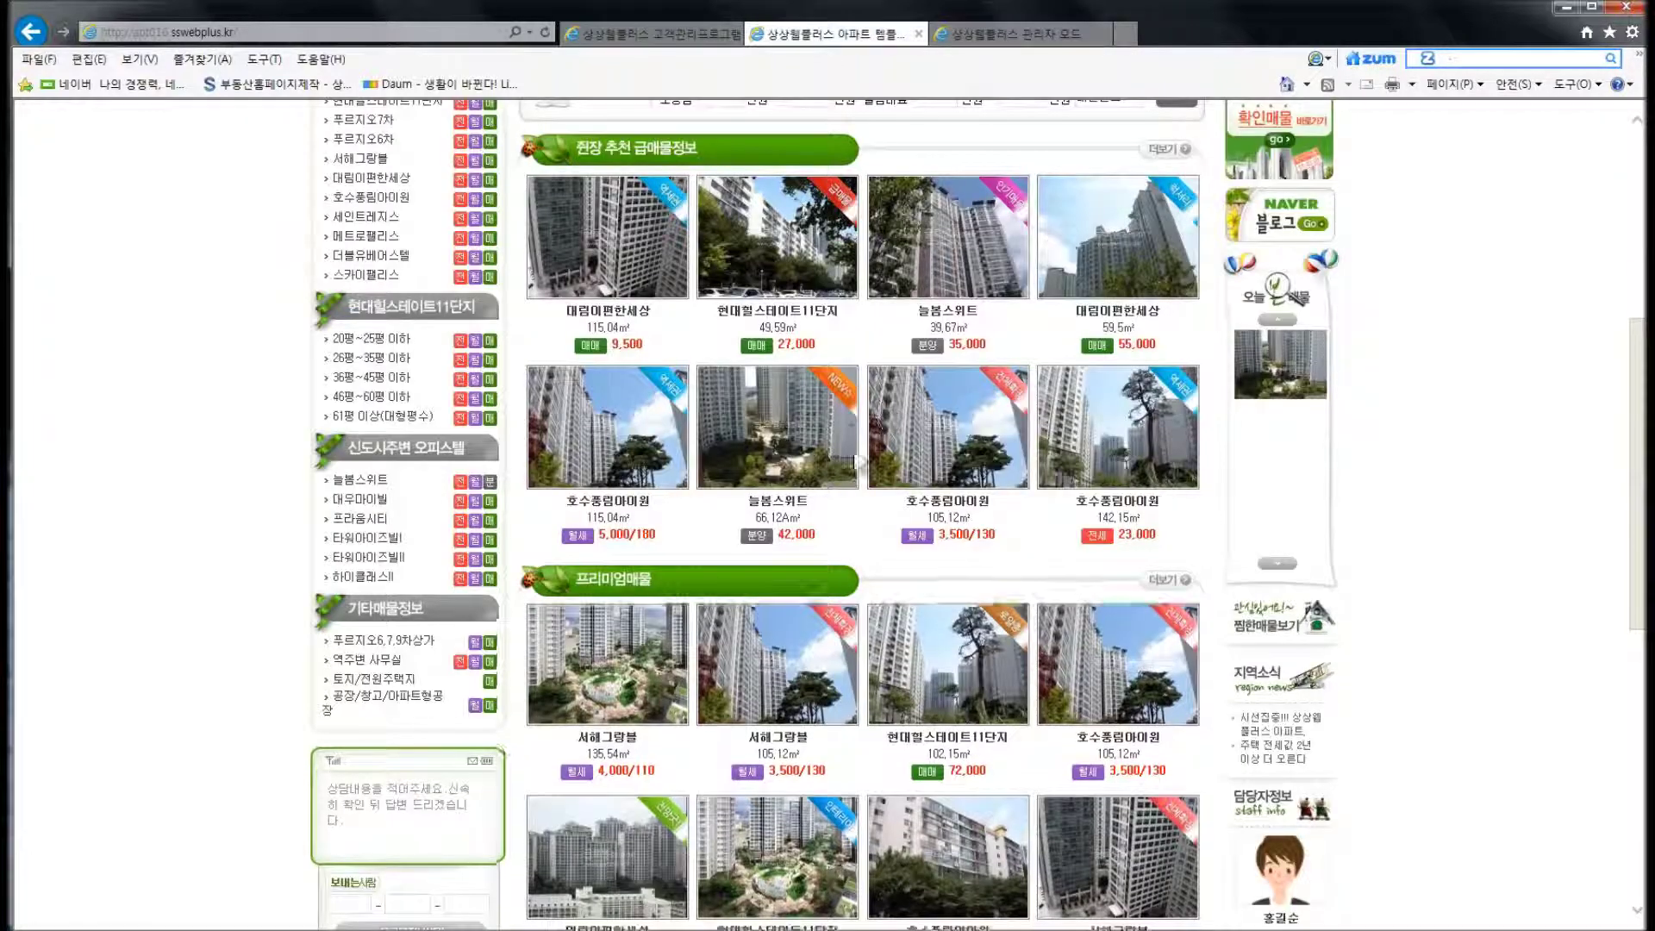
scroll(834, 449, up, 5)
key(F5)
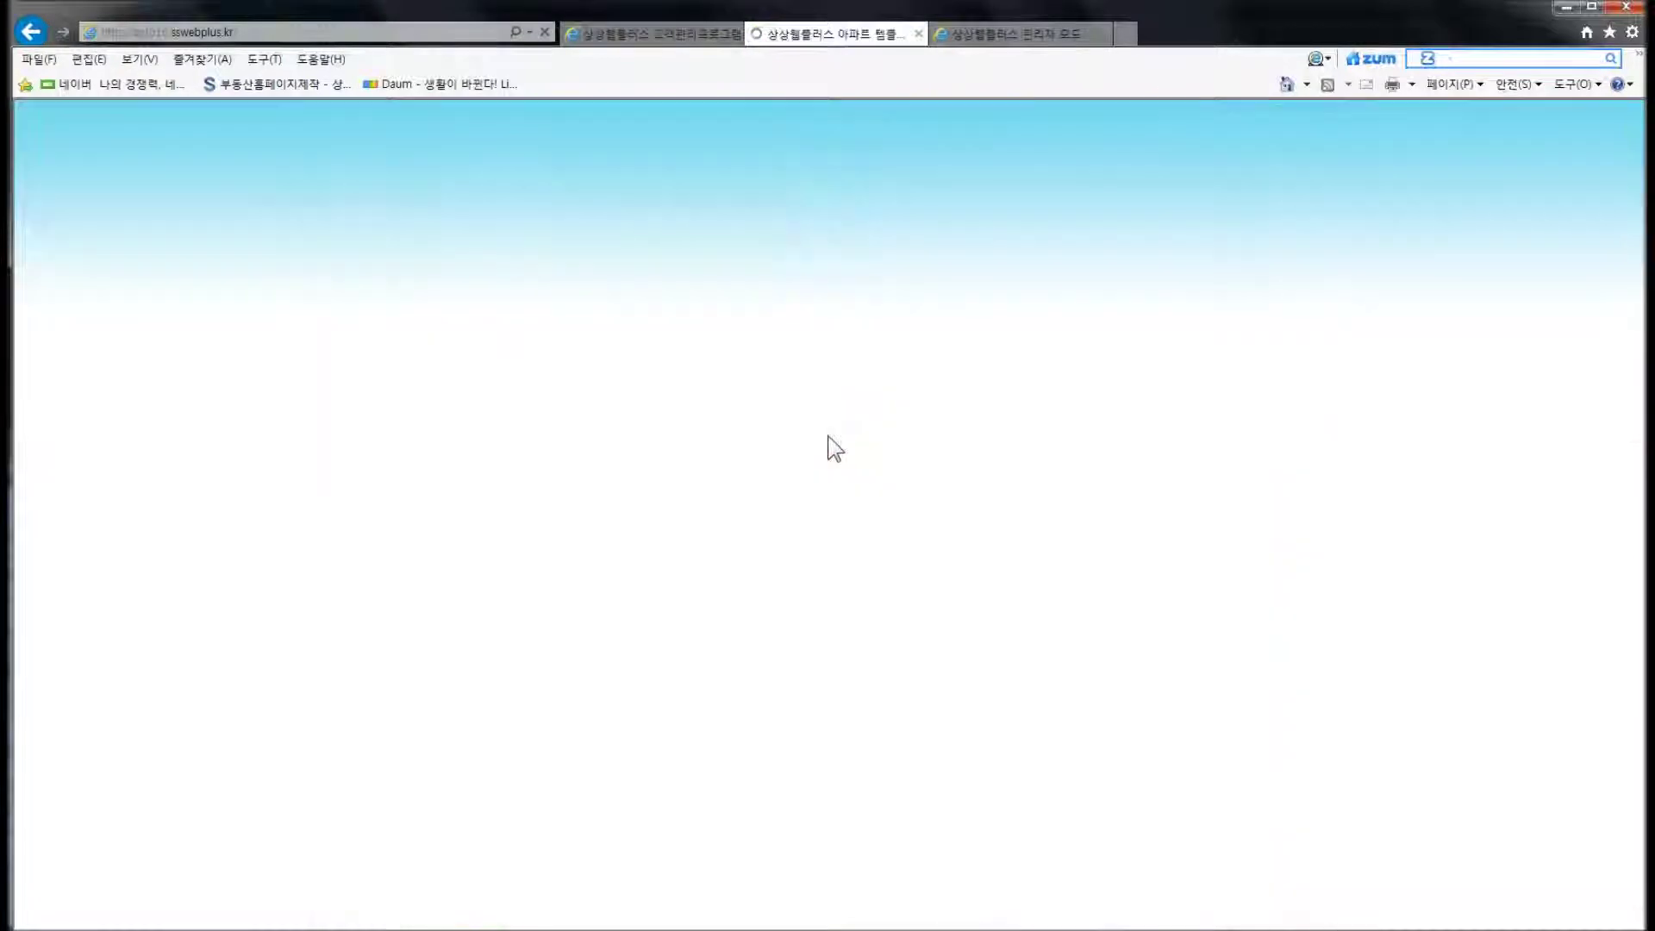
scroll(933, 483, down, 3)
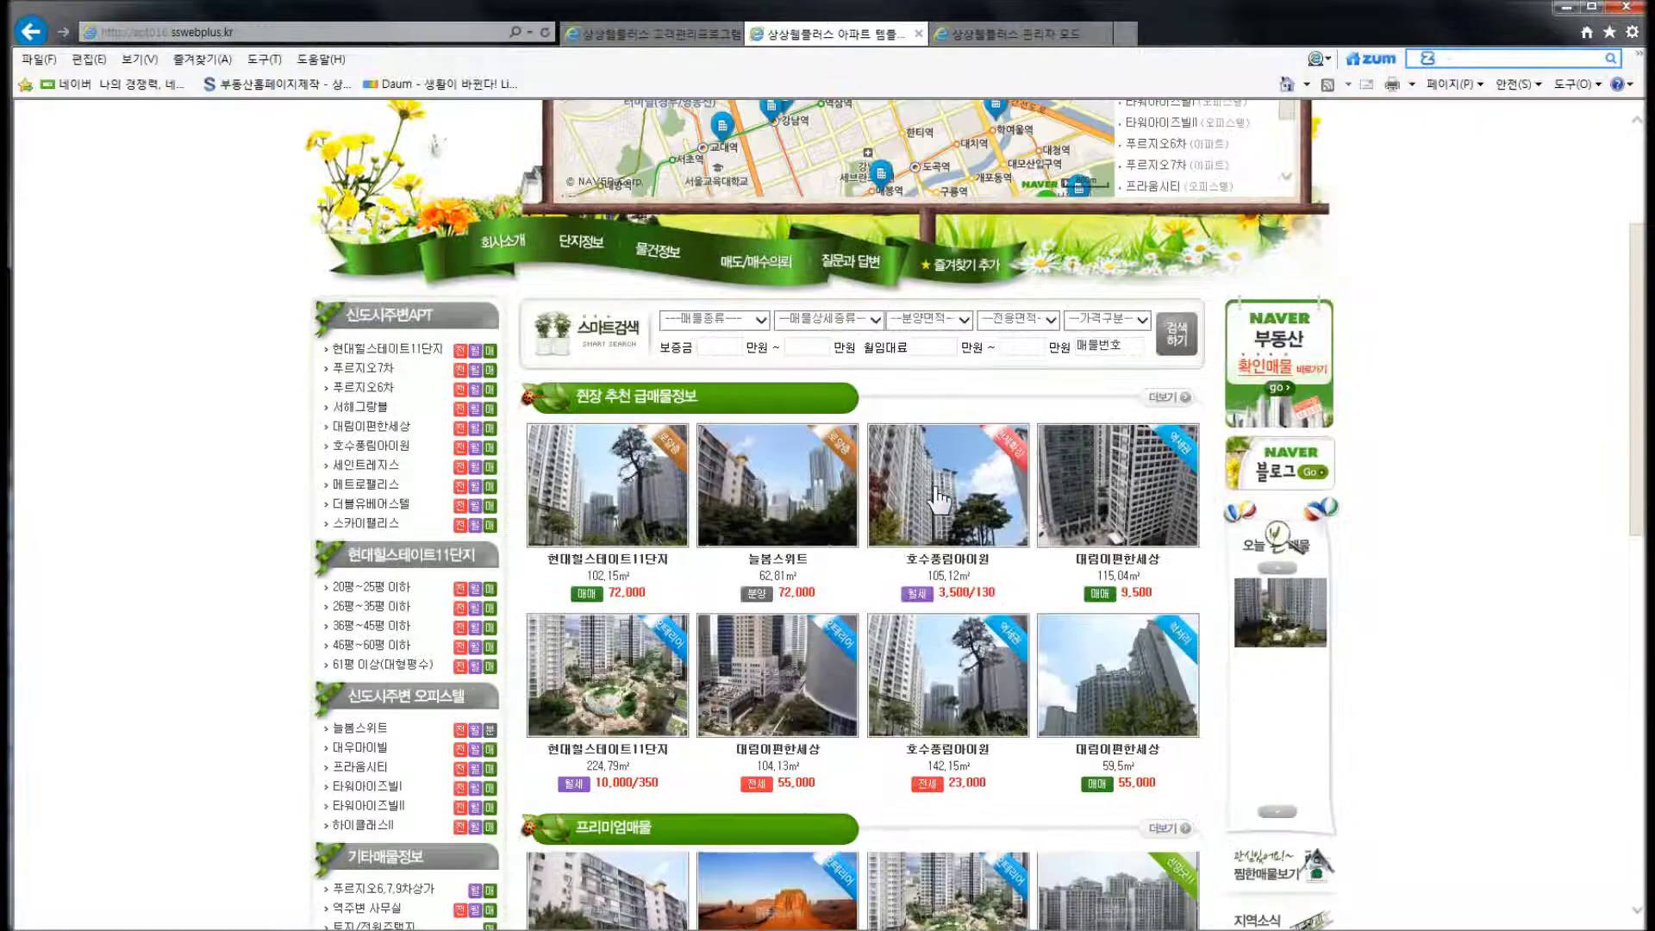
scroll(933, 483, down, 3)
click(823, 670)
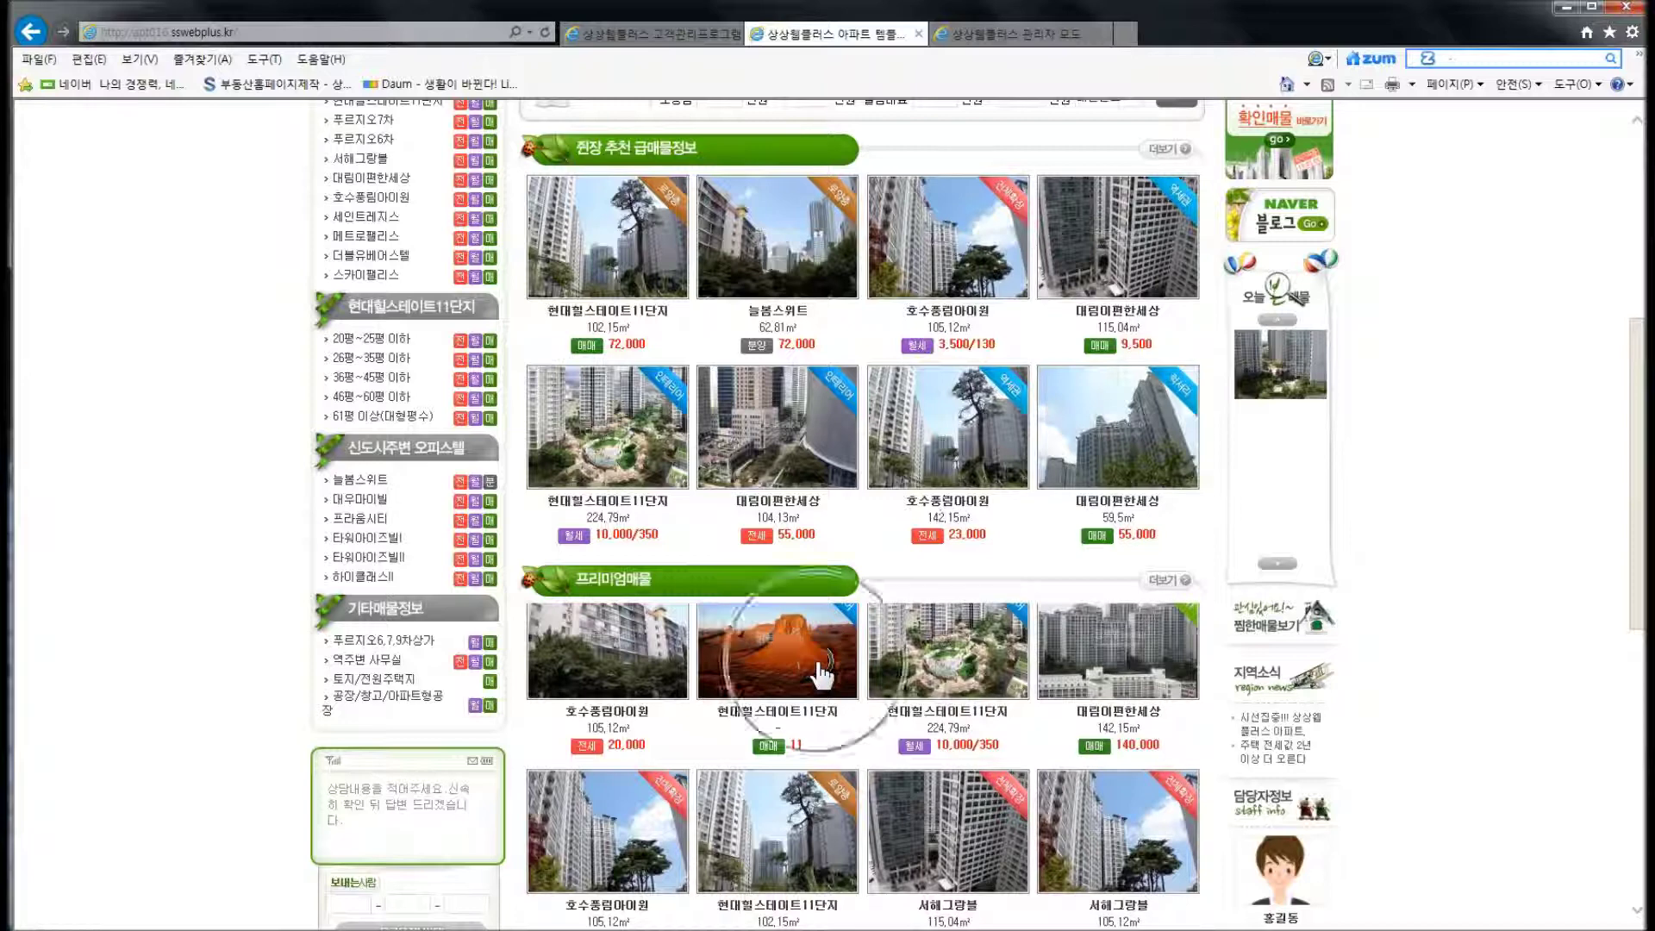
Review the admin property list's price and keyword search and date update option, and compare with the public home page
click(1032, 39)
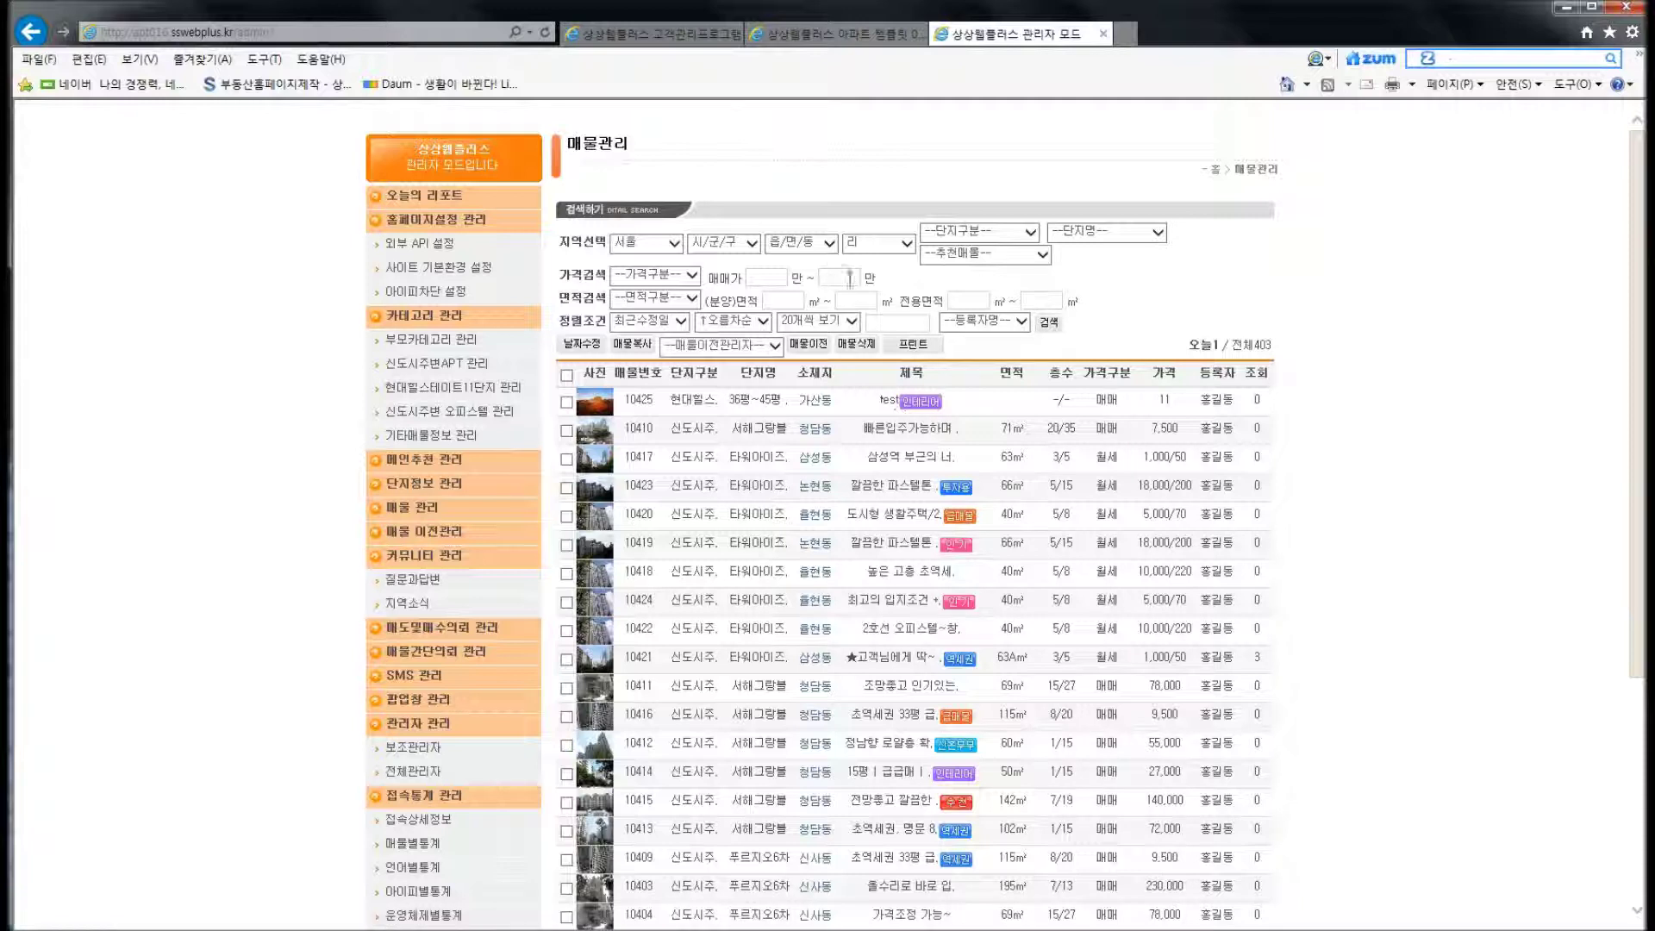
click(770, 282)
click(1042, 323)
click(883, 324)
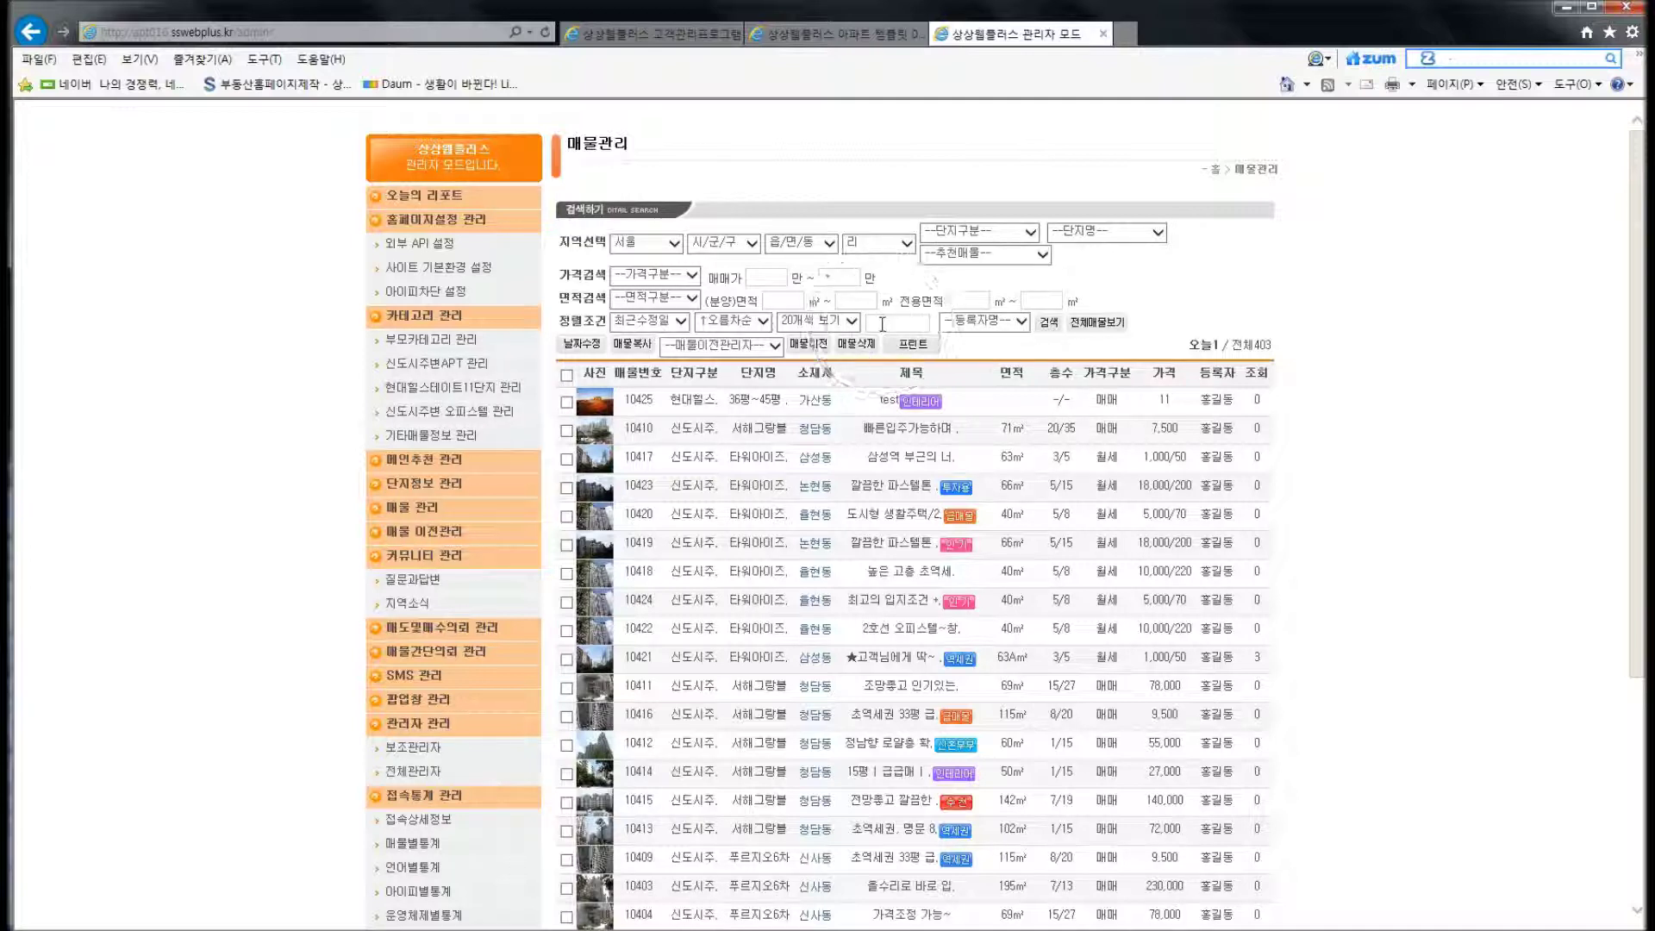
click(582, 345)
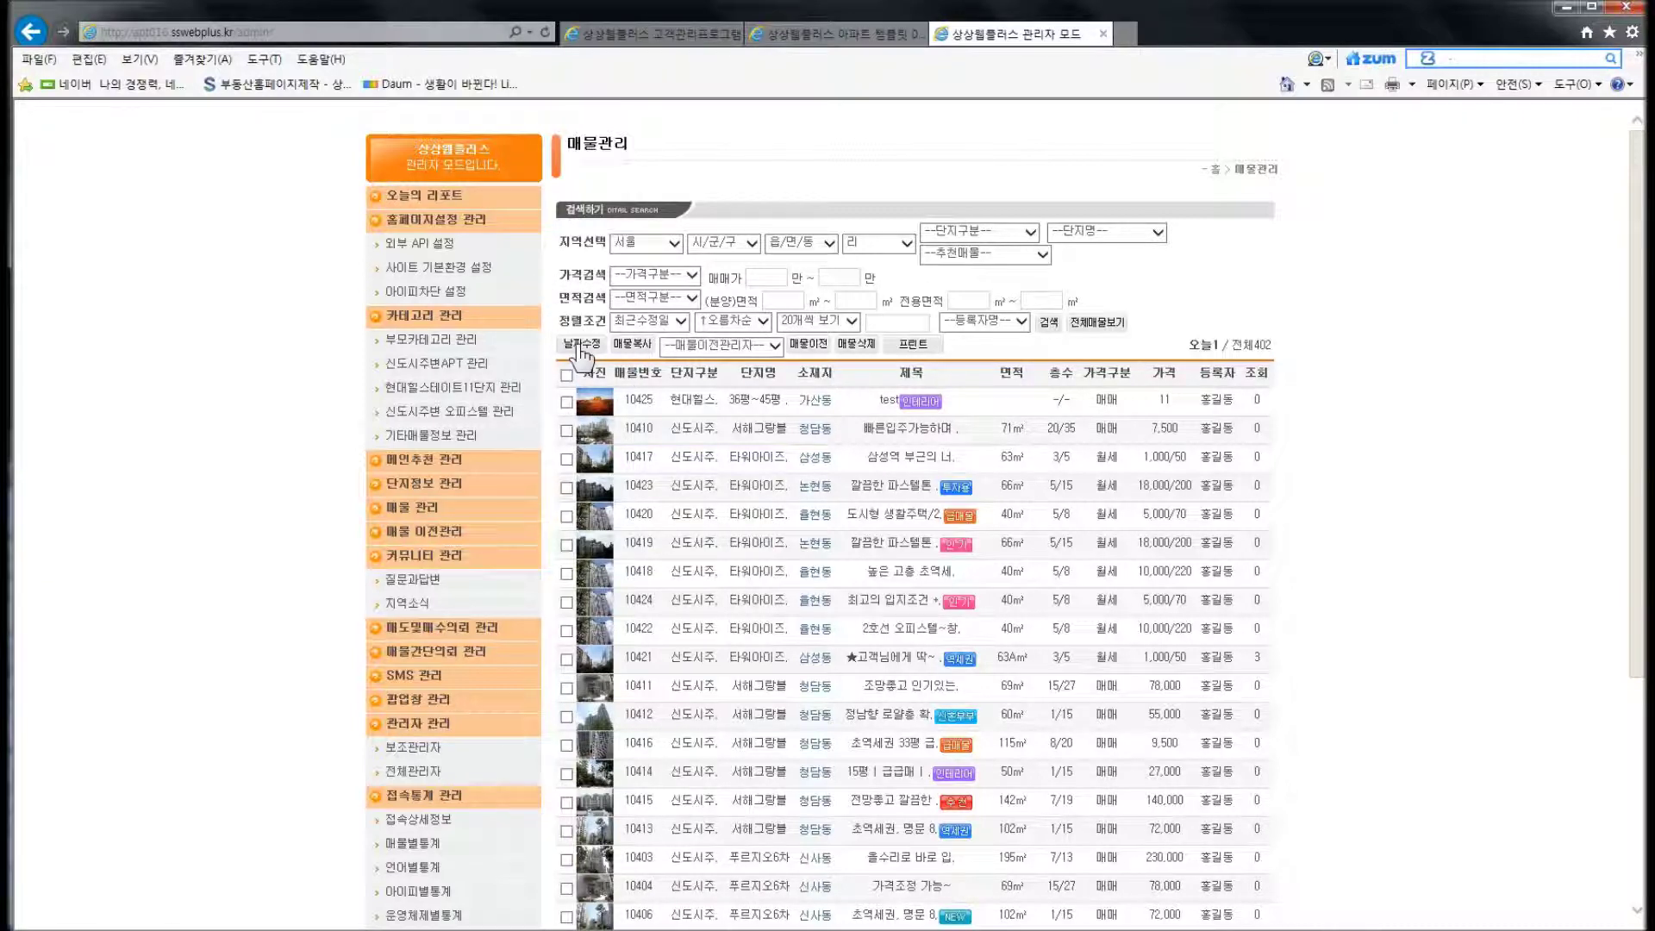
click(849, 36)
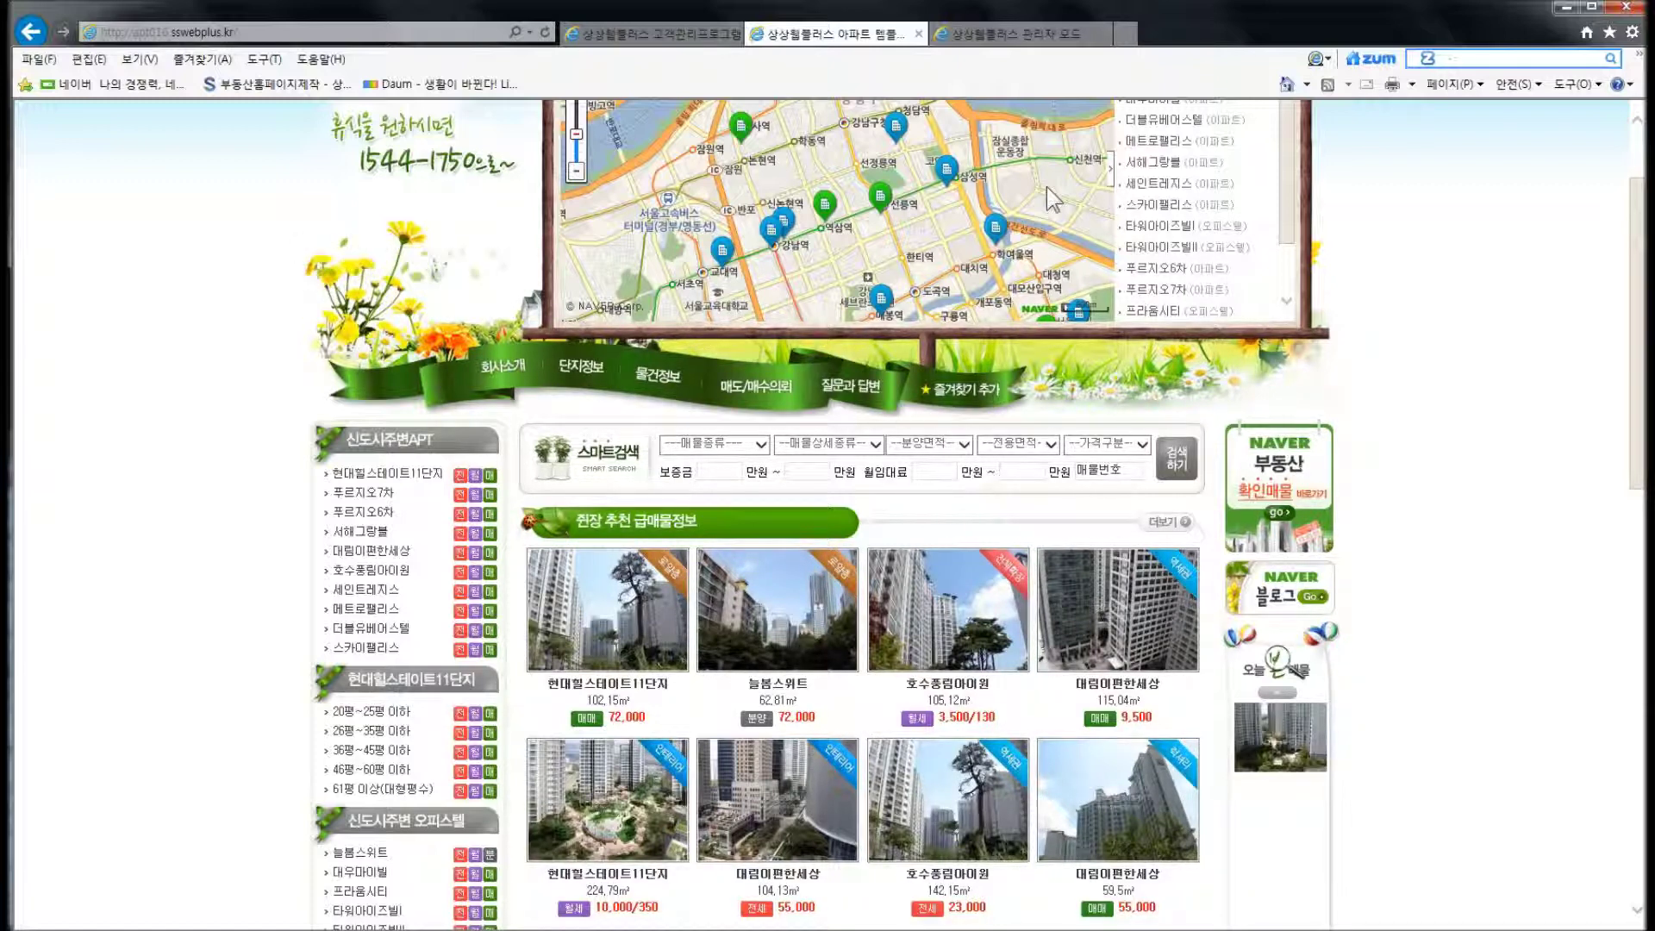
In admin mode, update the modification date of listing 10407 at the end of the property list's first page
click(1008, 36)
scroll(814, 472, down, 2)
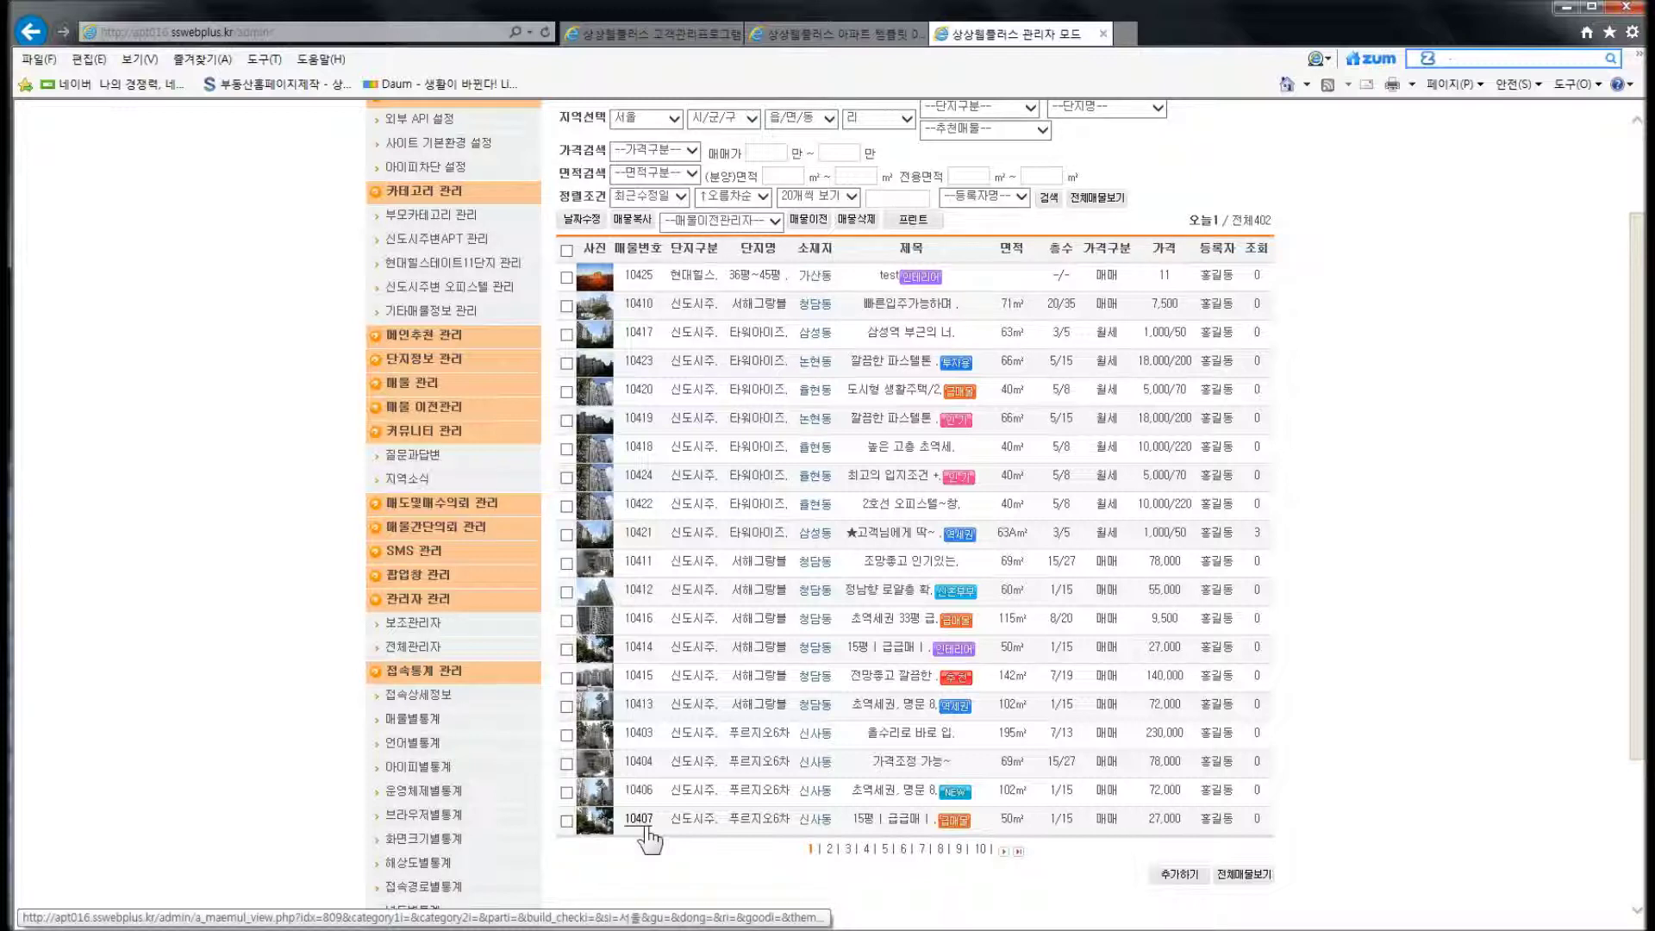
click(566, 822)
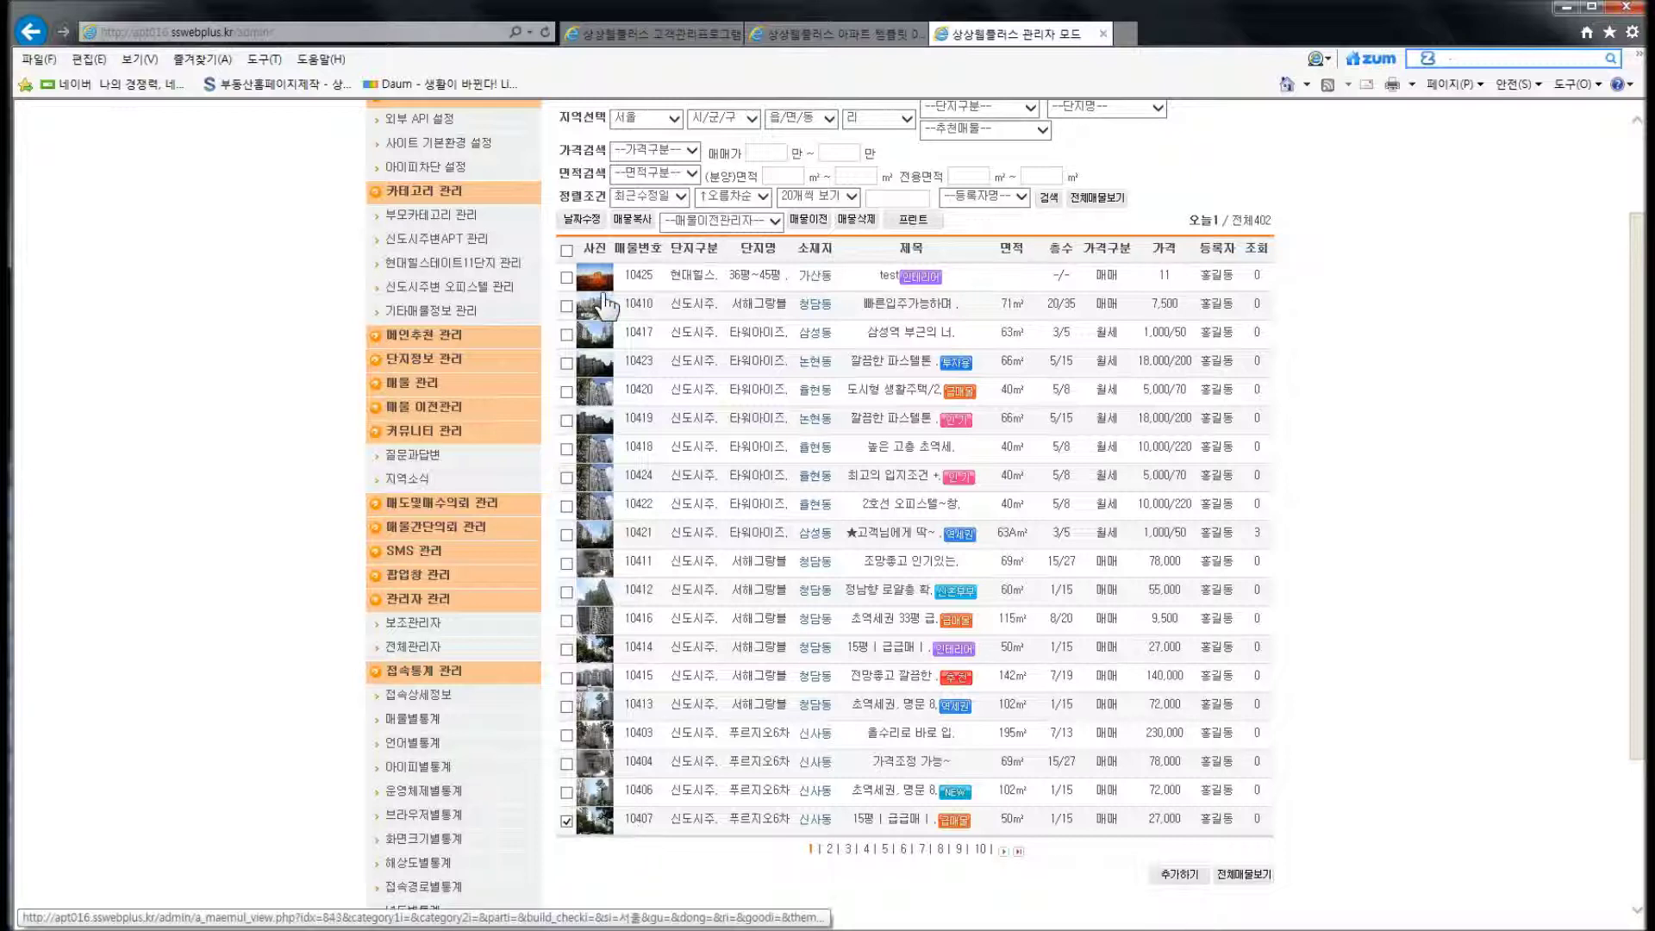
click(589, 226)
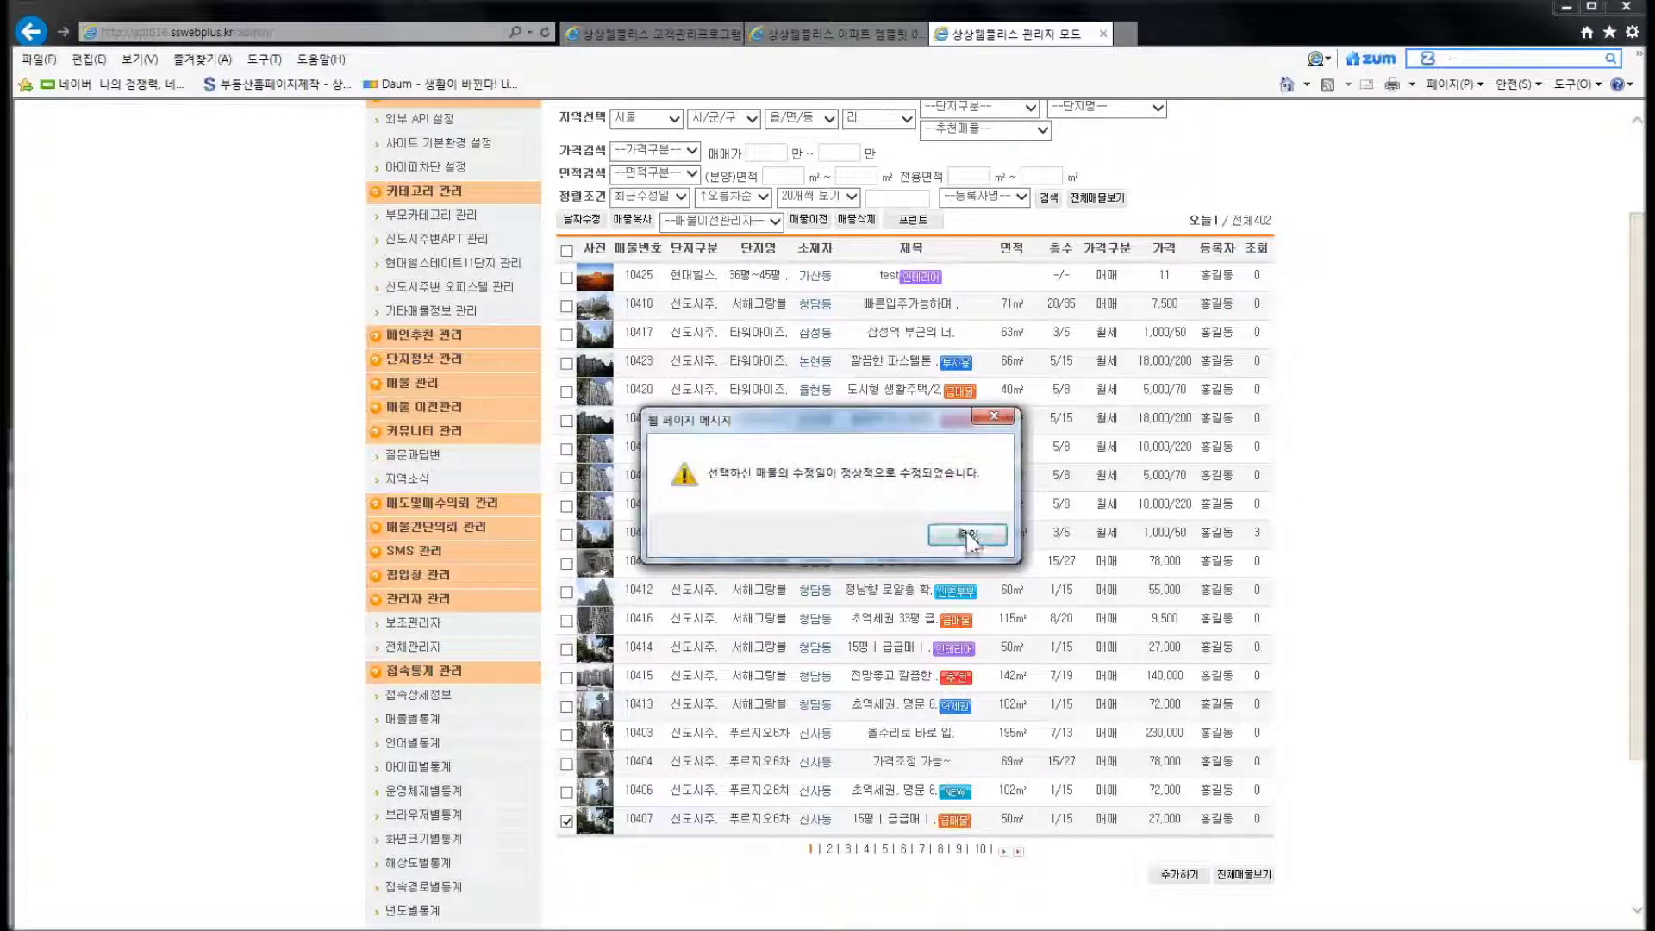
click(967, 538)
Duplicate listing 10407 in the property list and acknowledge the message
click(648, 405)
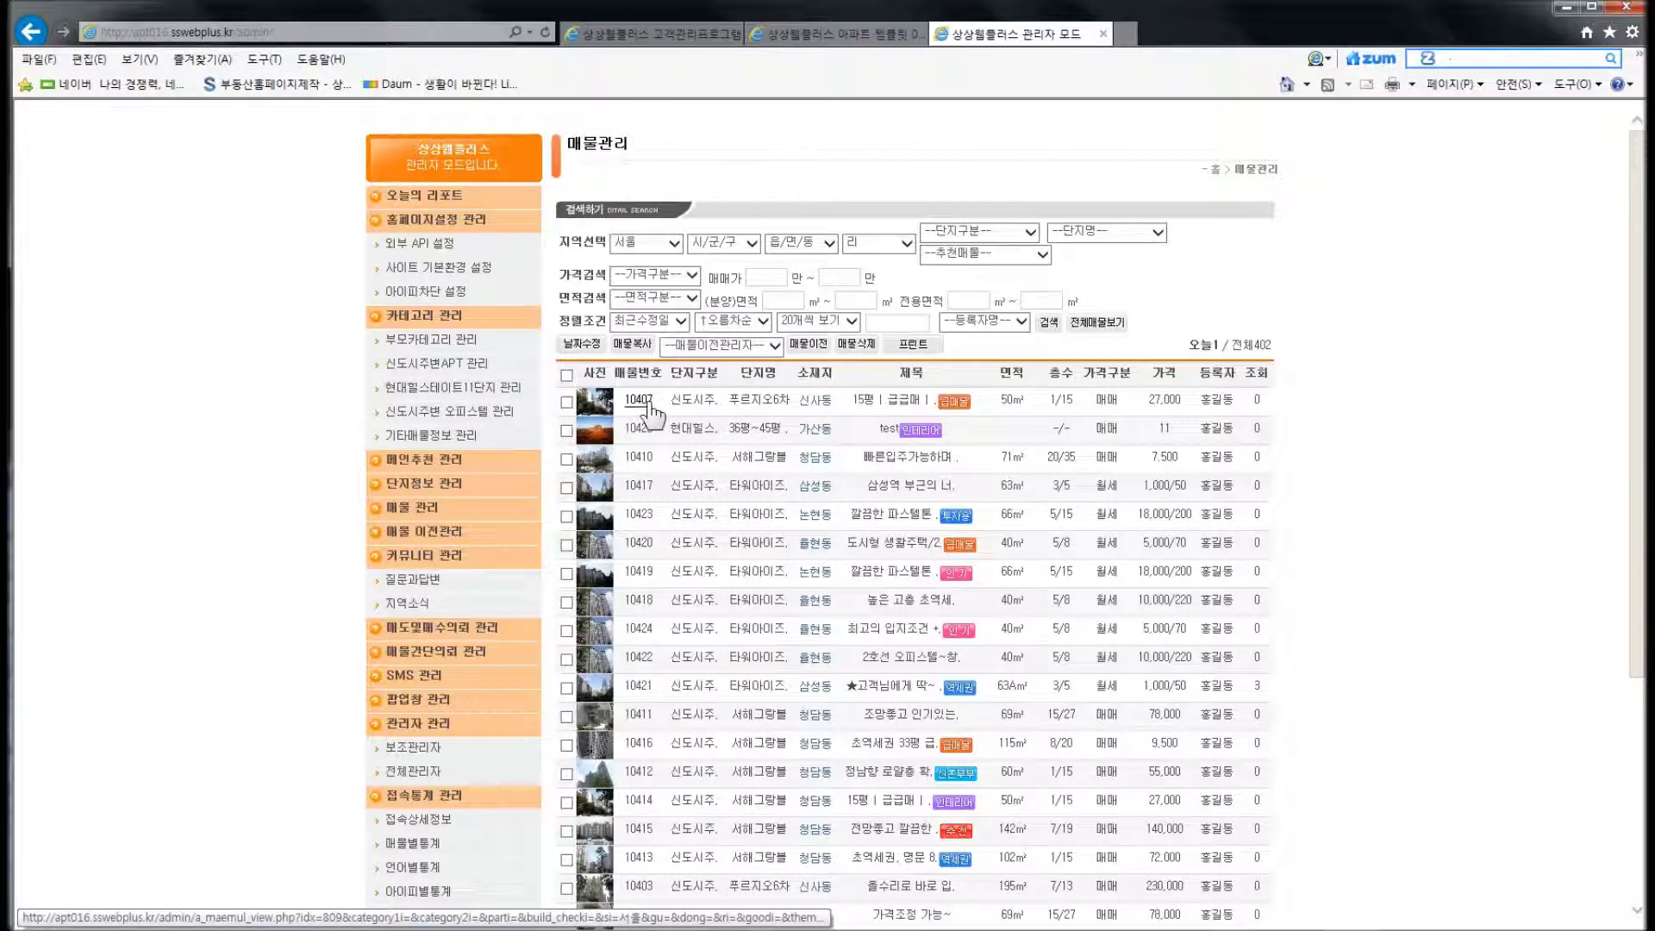
click(633, 344)
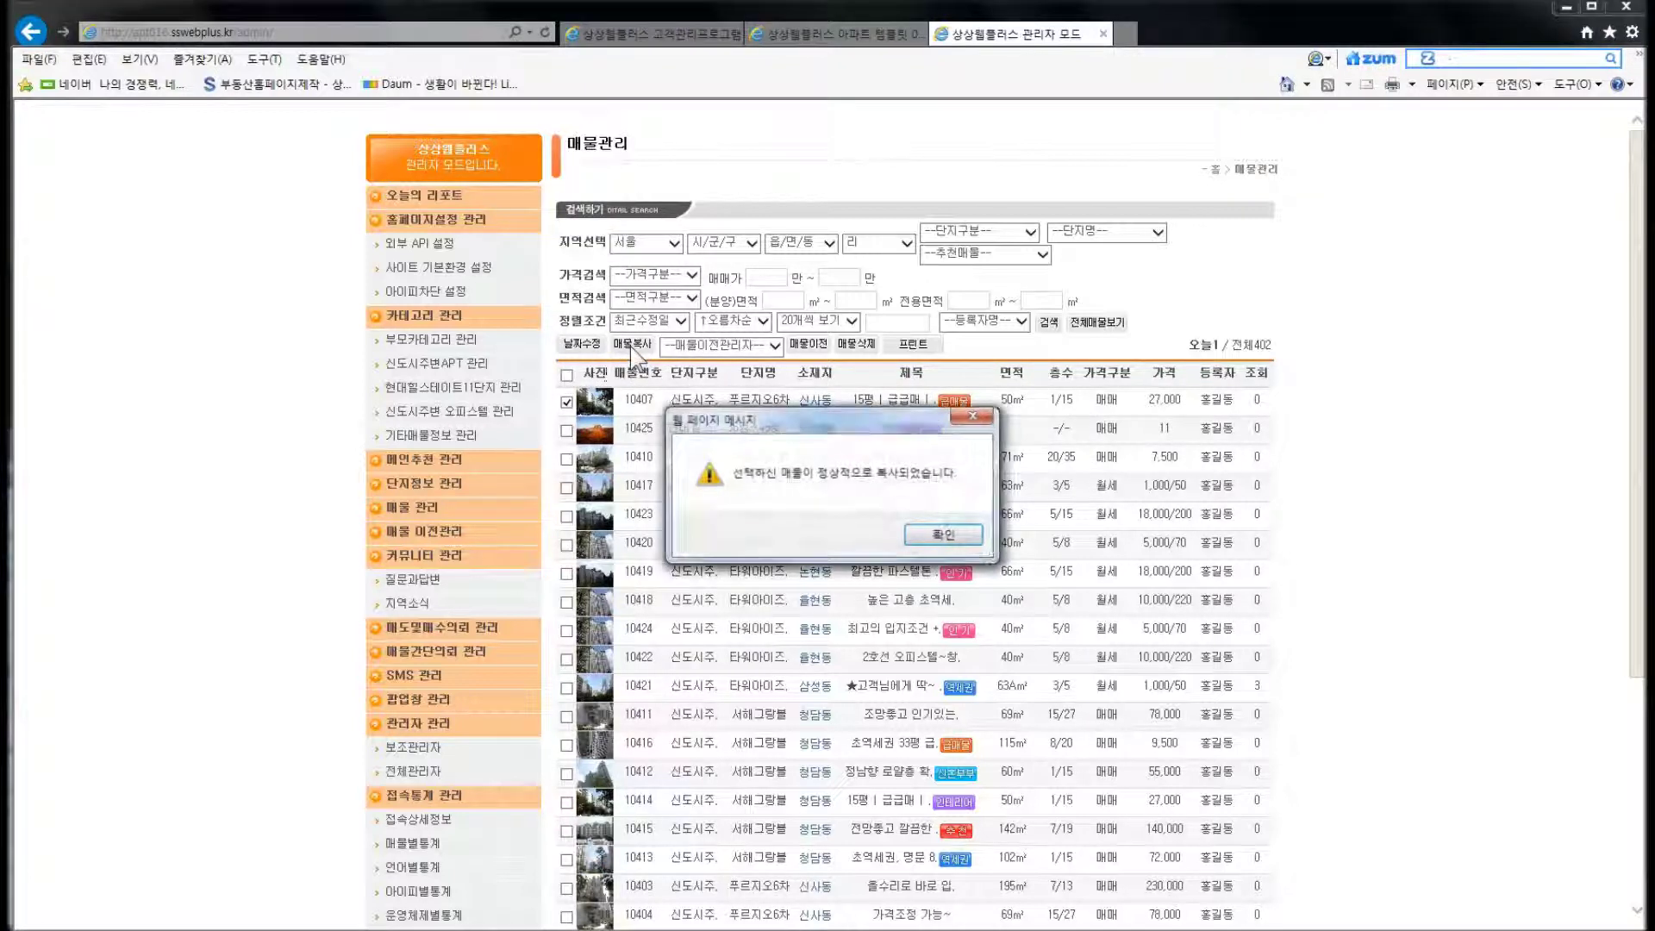
click(943, 536)
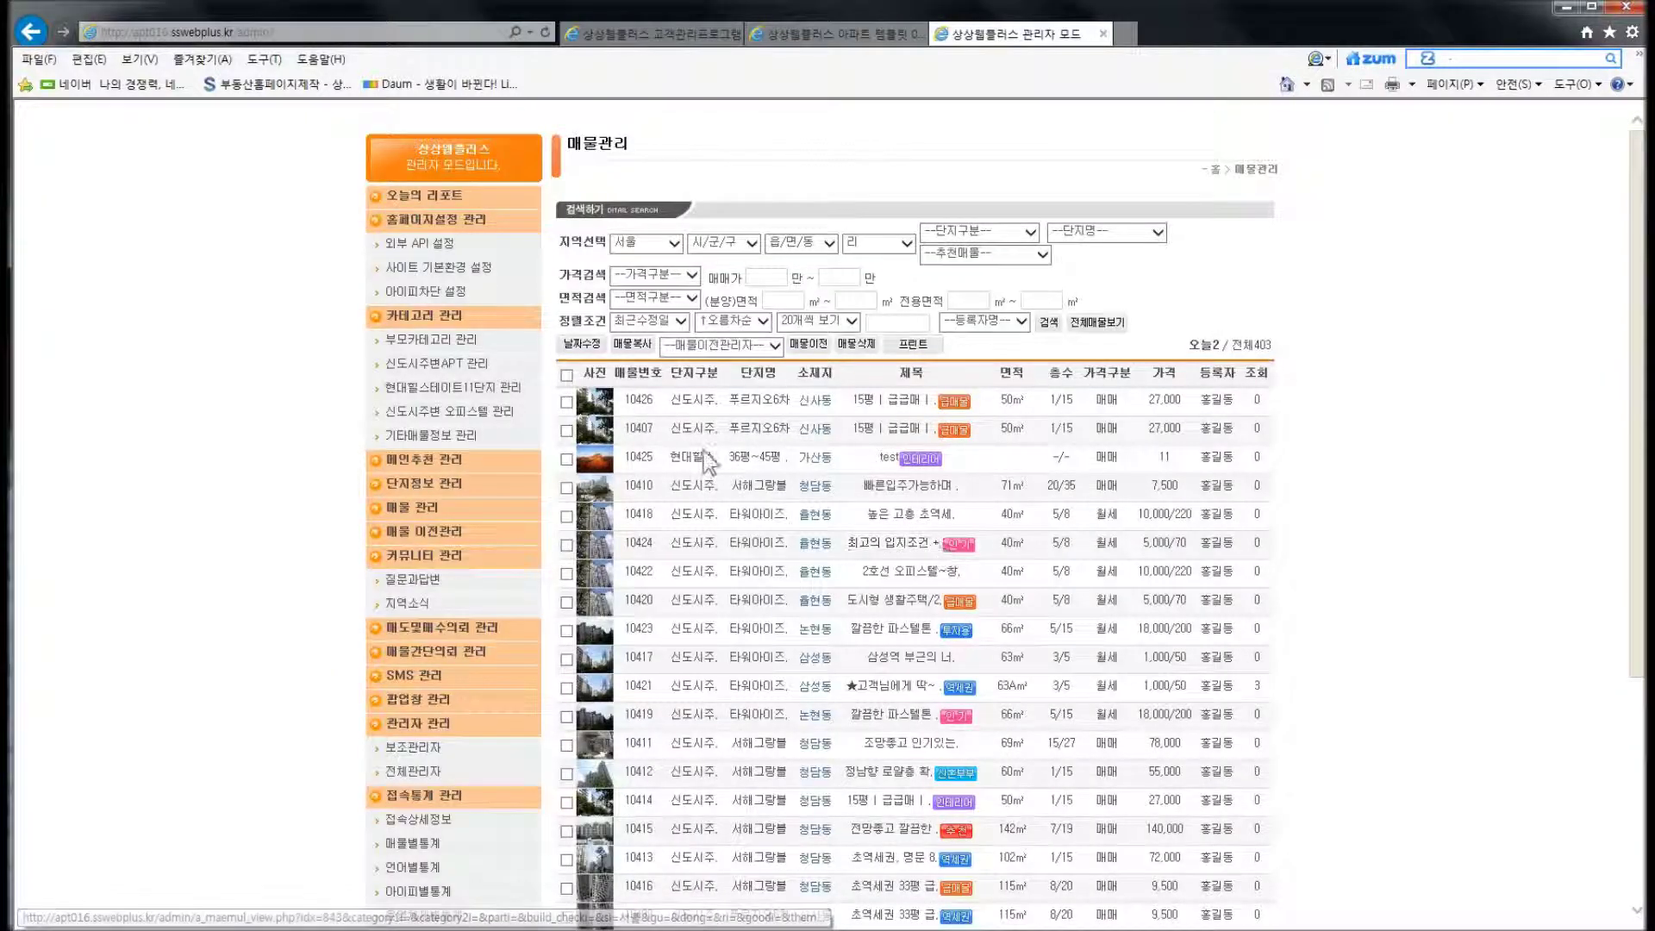
Duplicate listings 10426 and 10407 together in one copy operation
click(566, 401)
click(567, 431)
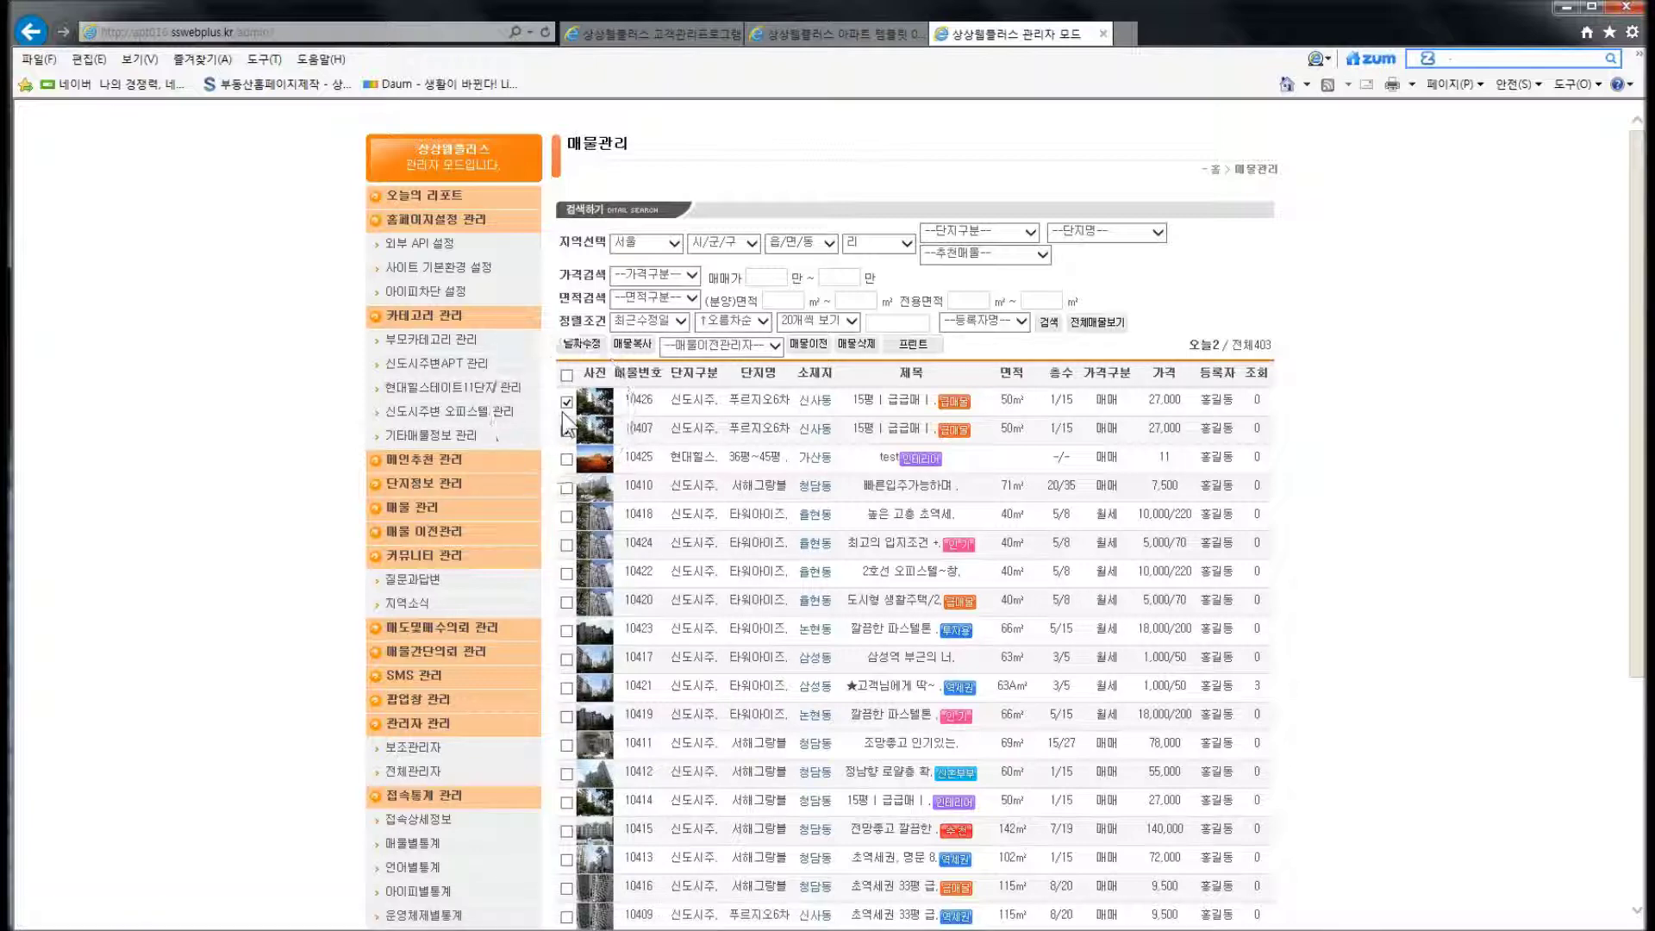
click(632, 345)
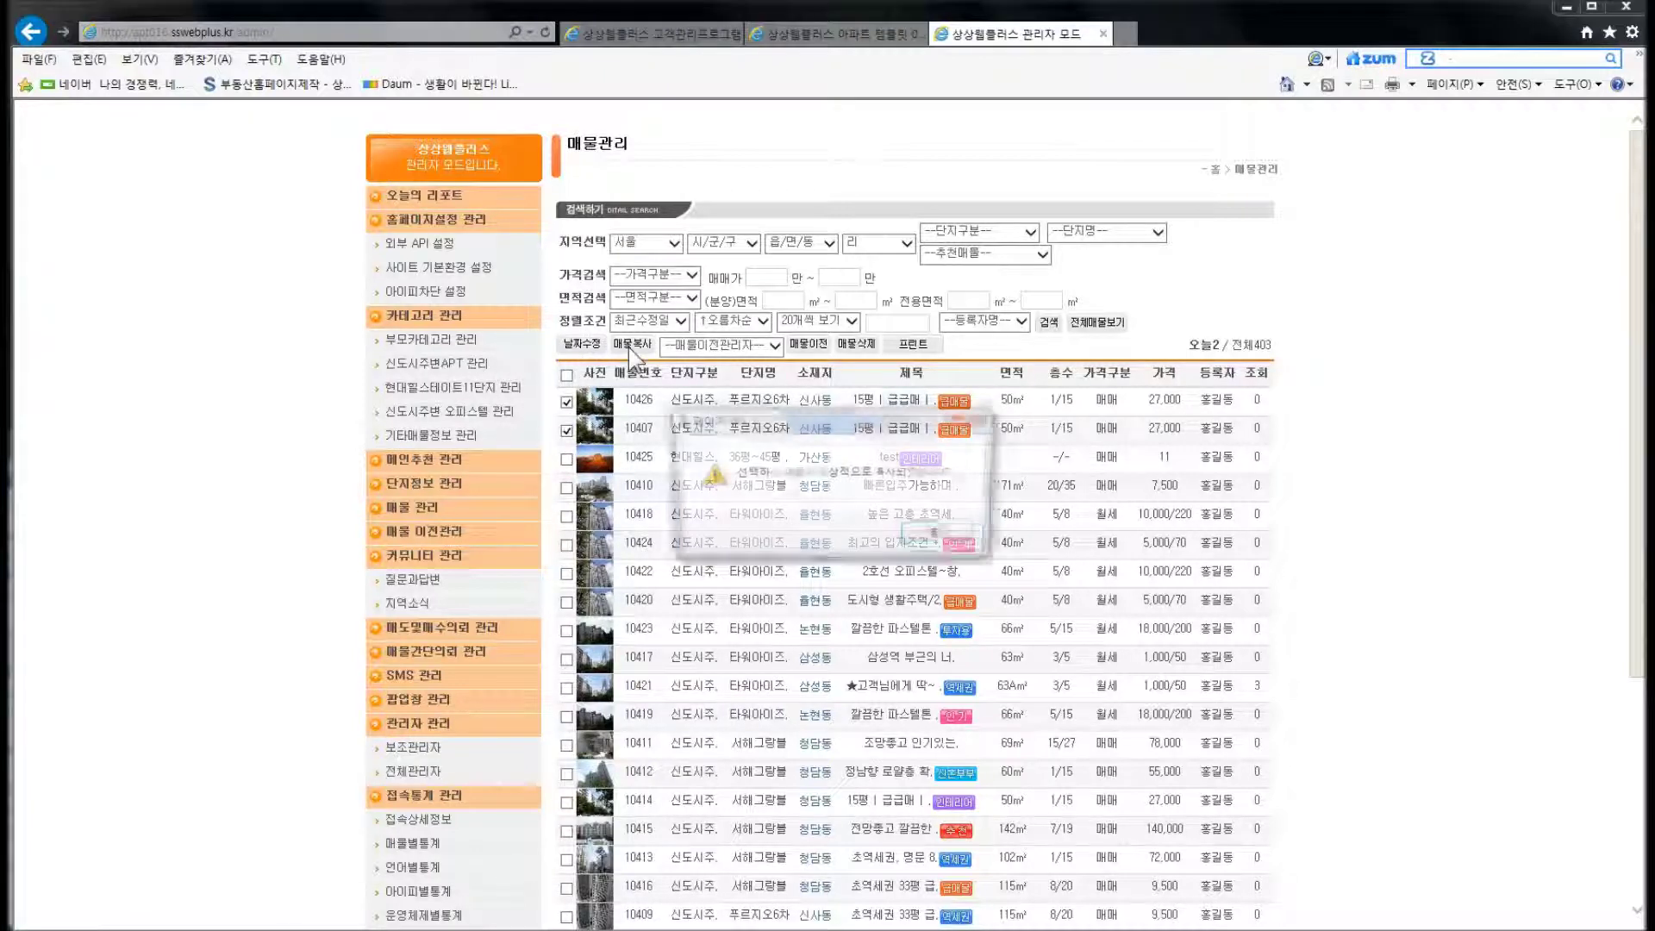
click(967, 534)
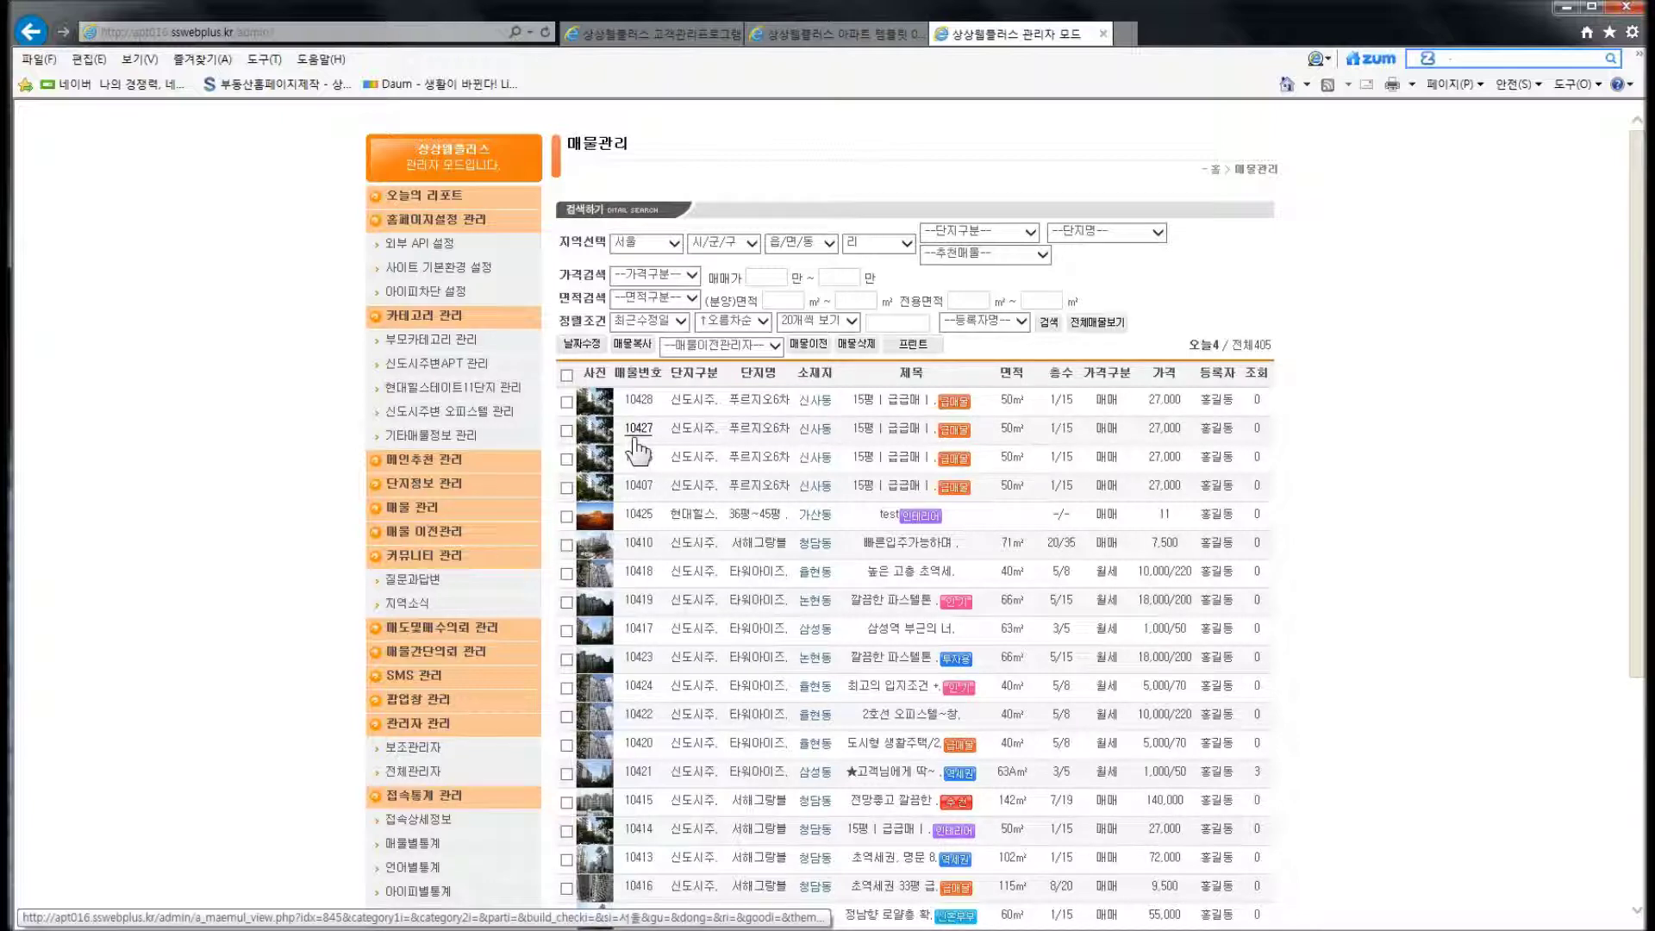
Open the details of copied listing 10428 and switch the listing to editing
click(682, 399)
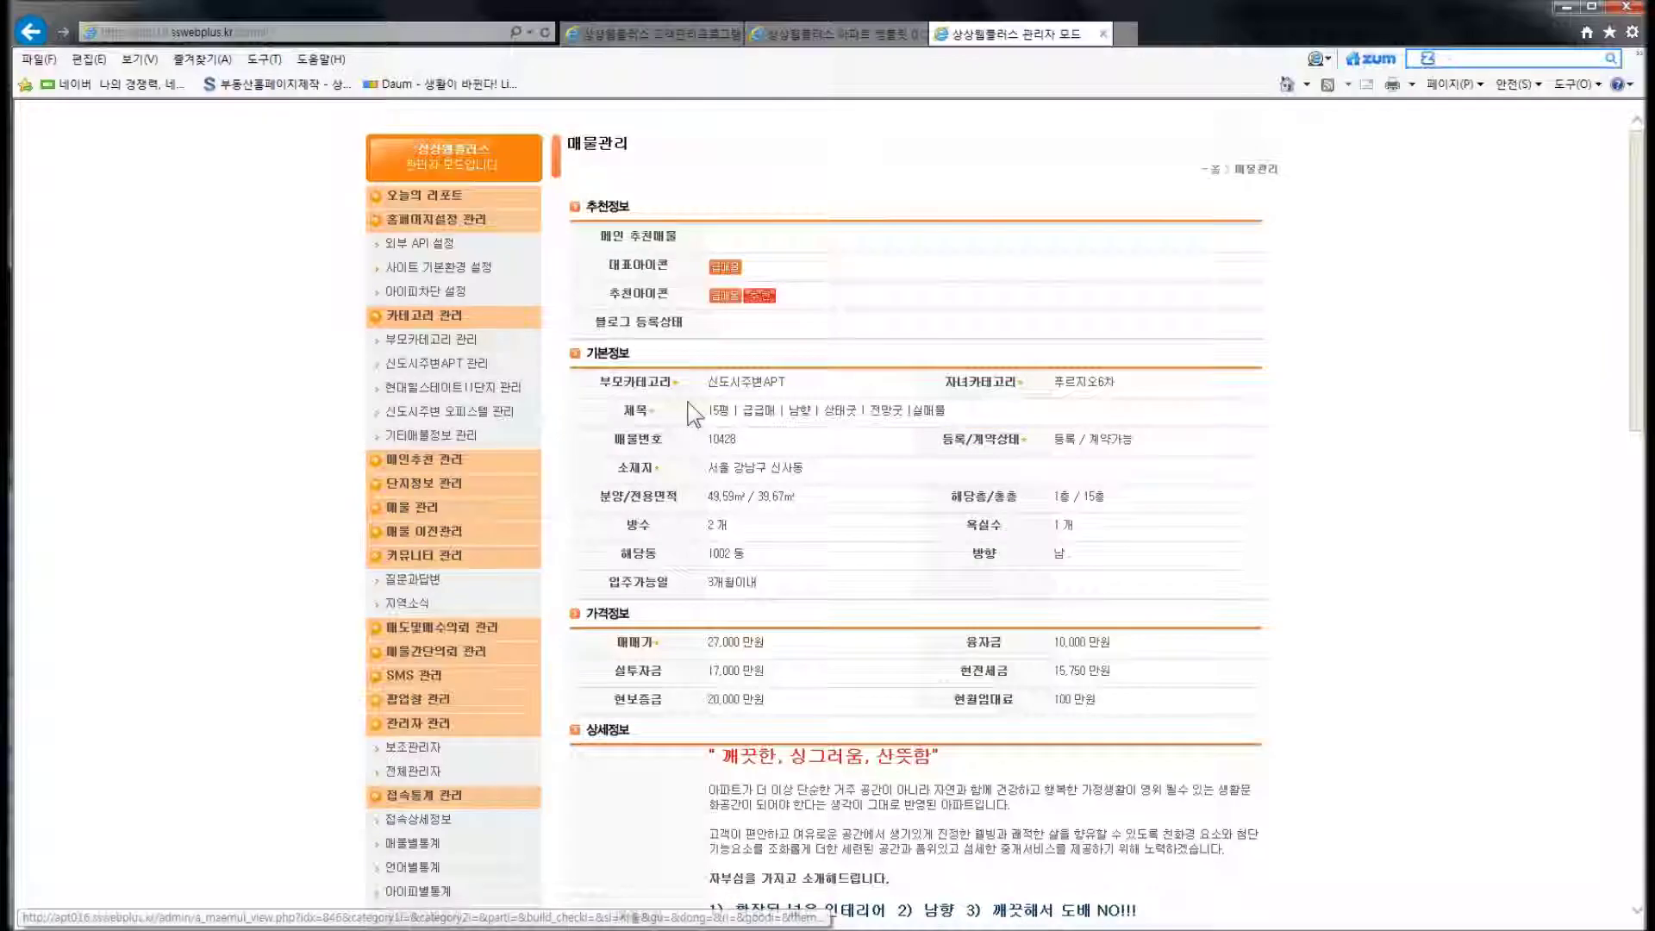
scroll(1094, 642, down, 3)
scroll(1095, 643, down, 12)
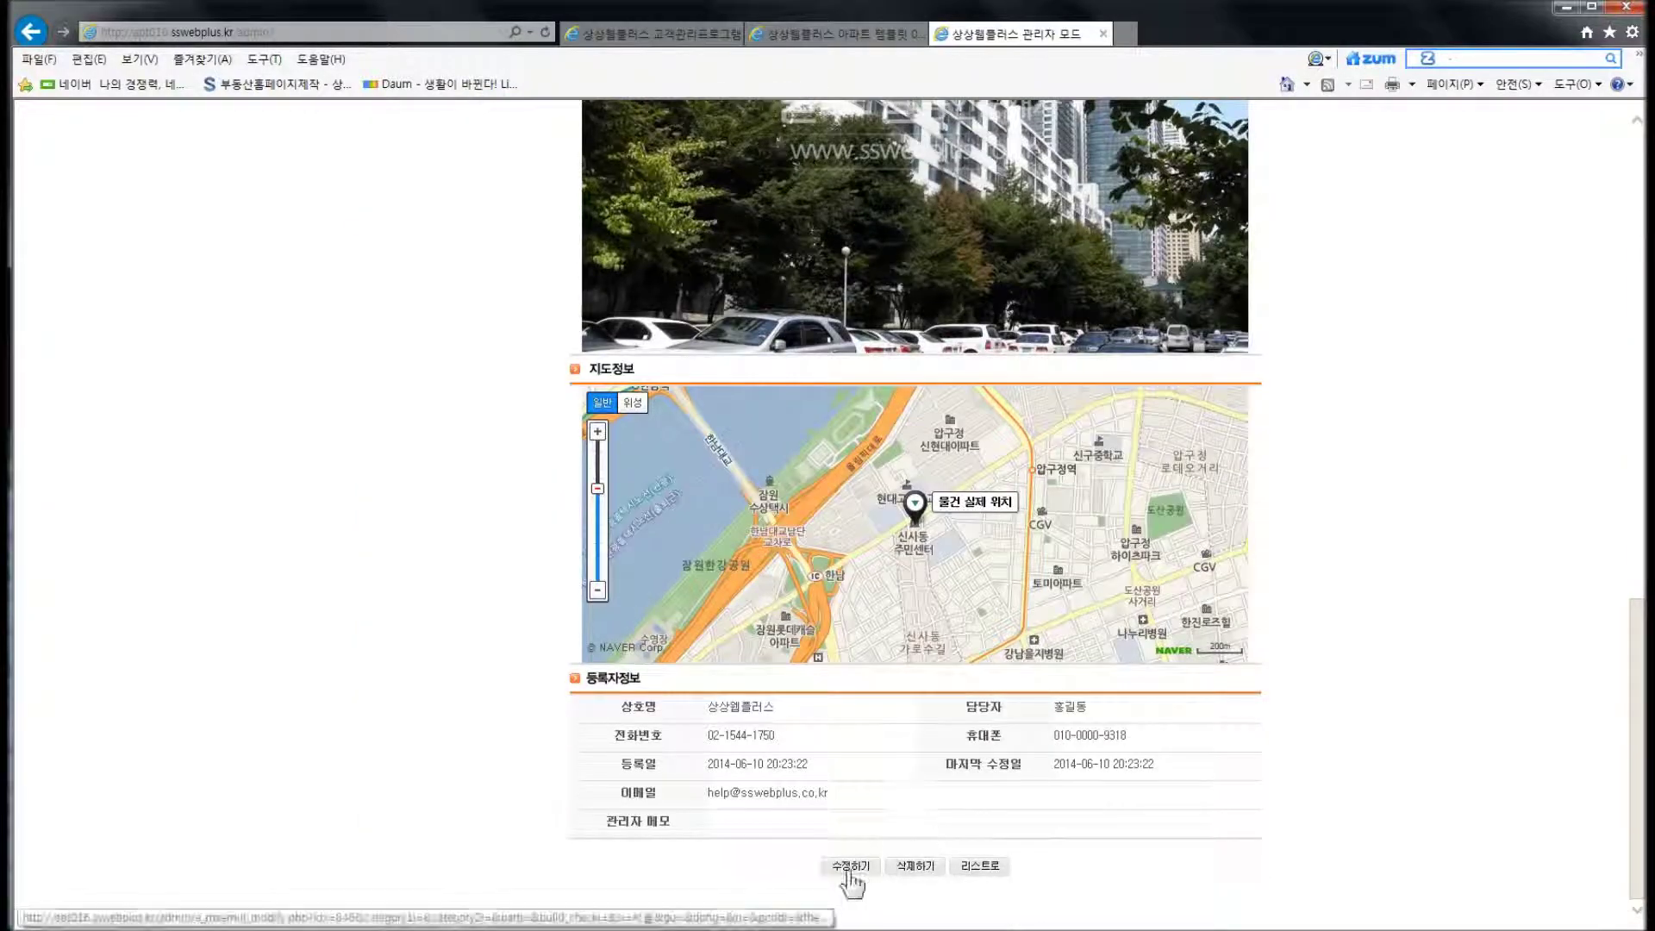
click(850, 868)
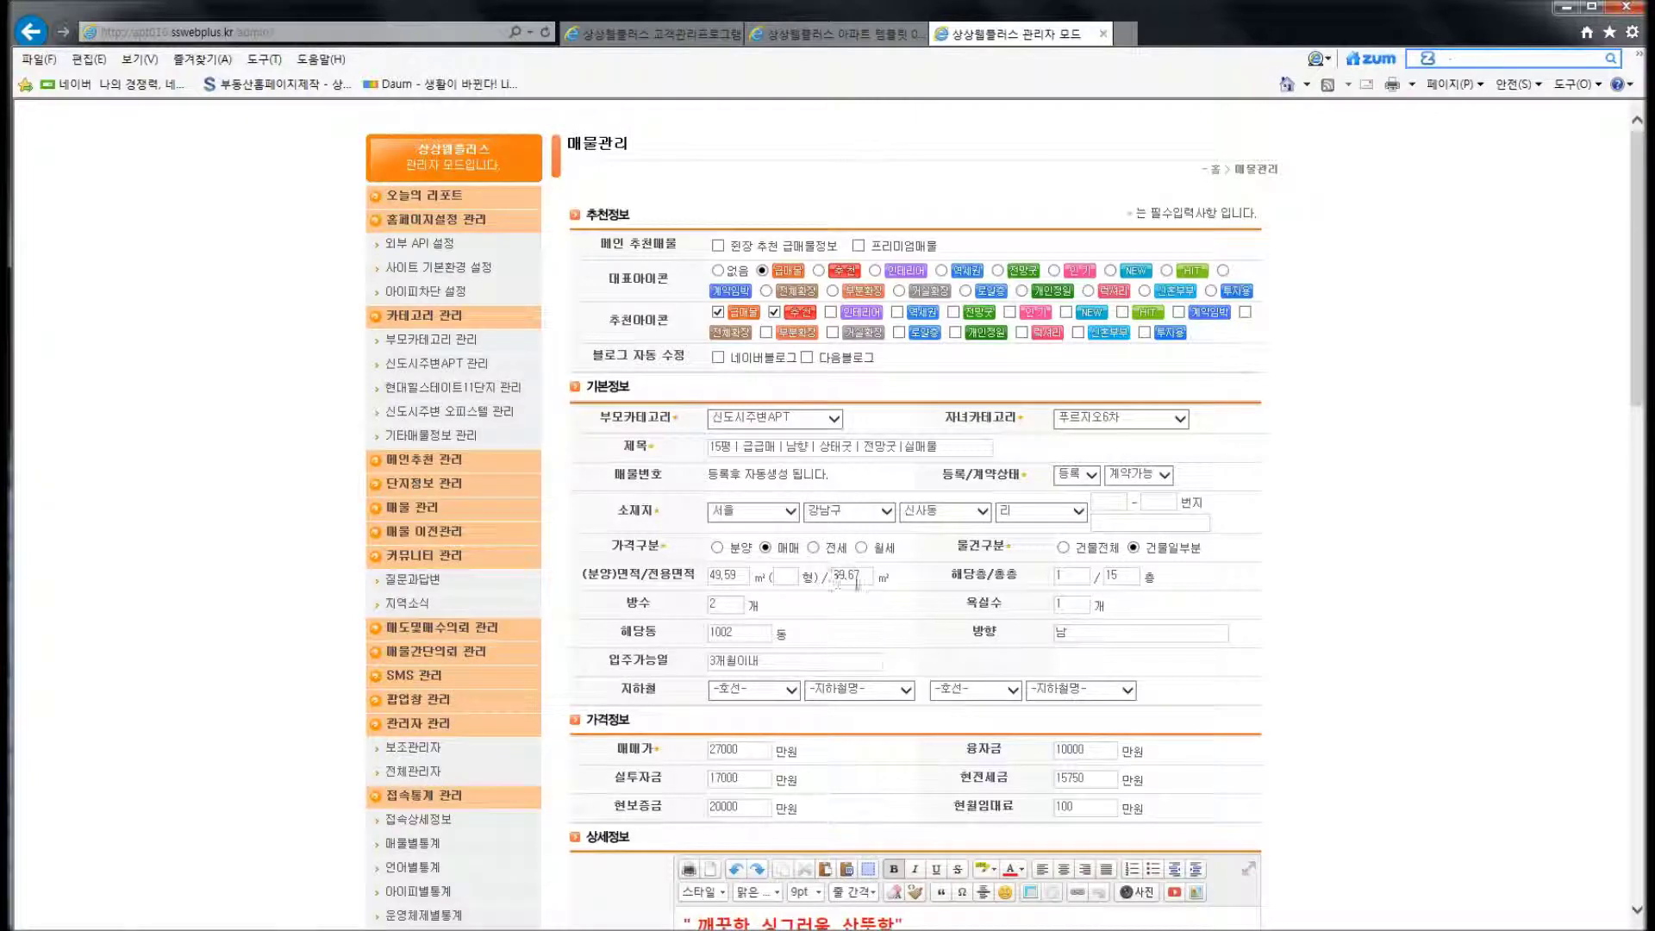
Look over the copied listing's form down to the registrant information, save it and return to the property list
scroll(913, 581, down, 1)
click(820, 614)
scroll(1410, 603, down, 12)
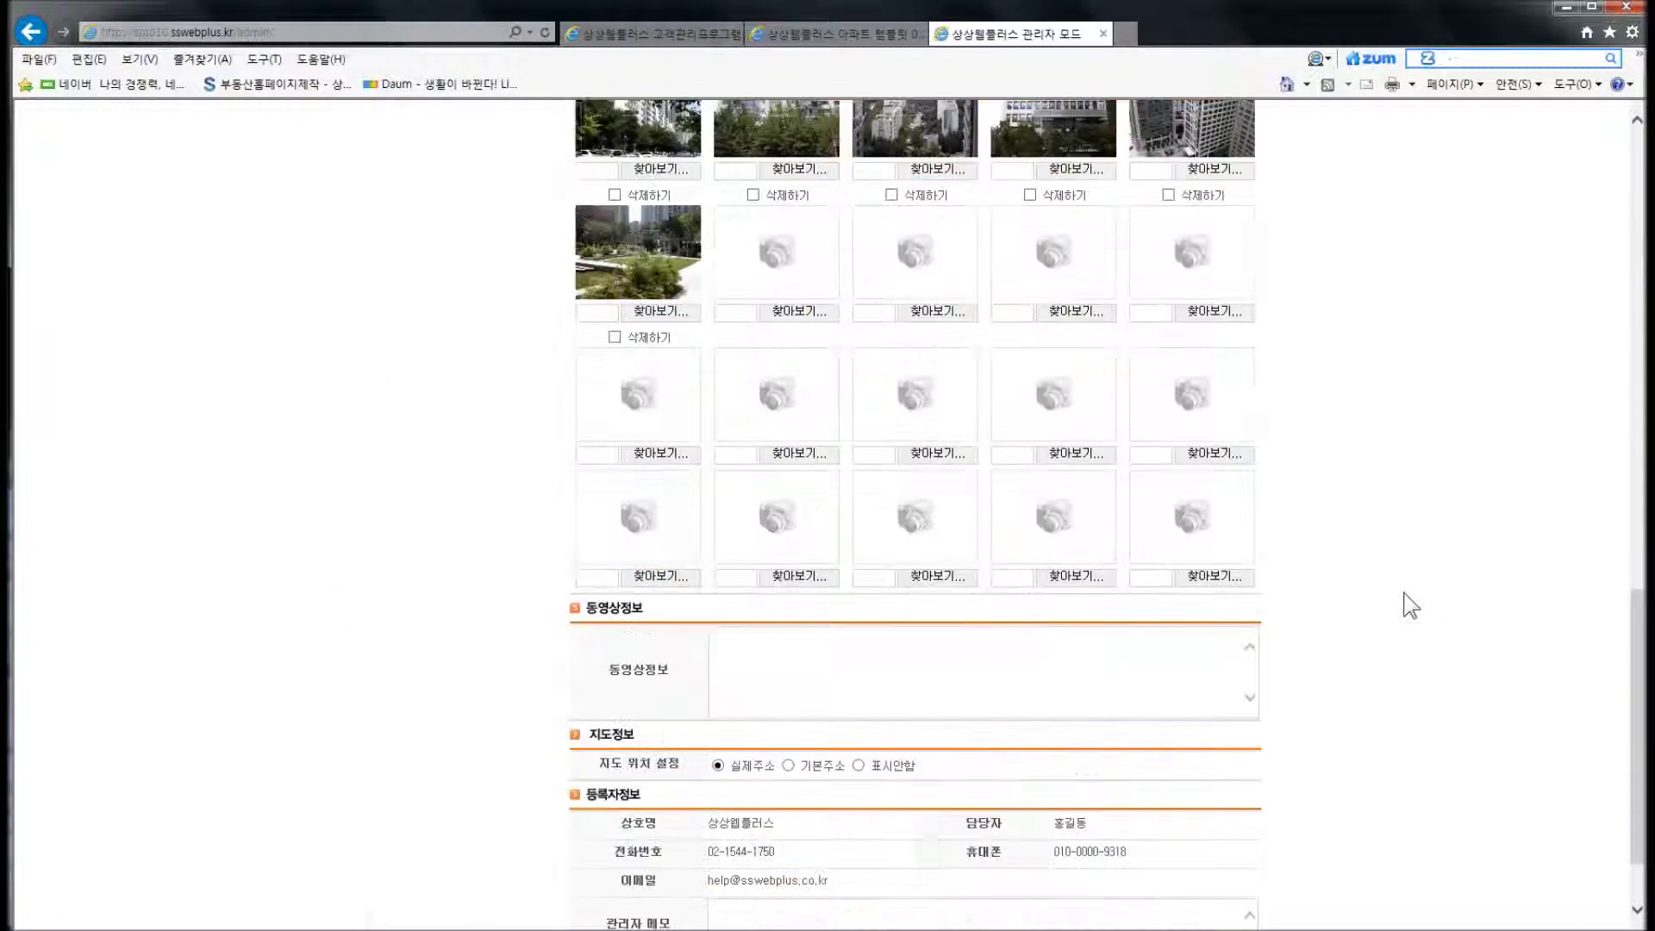
scroll(1410, 603, down, 1)
click(888, 884)
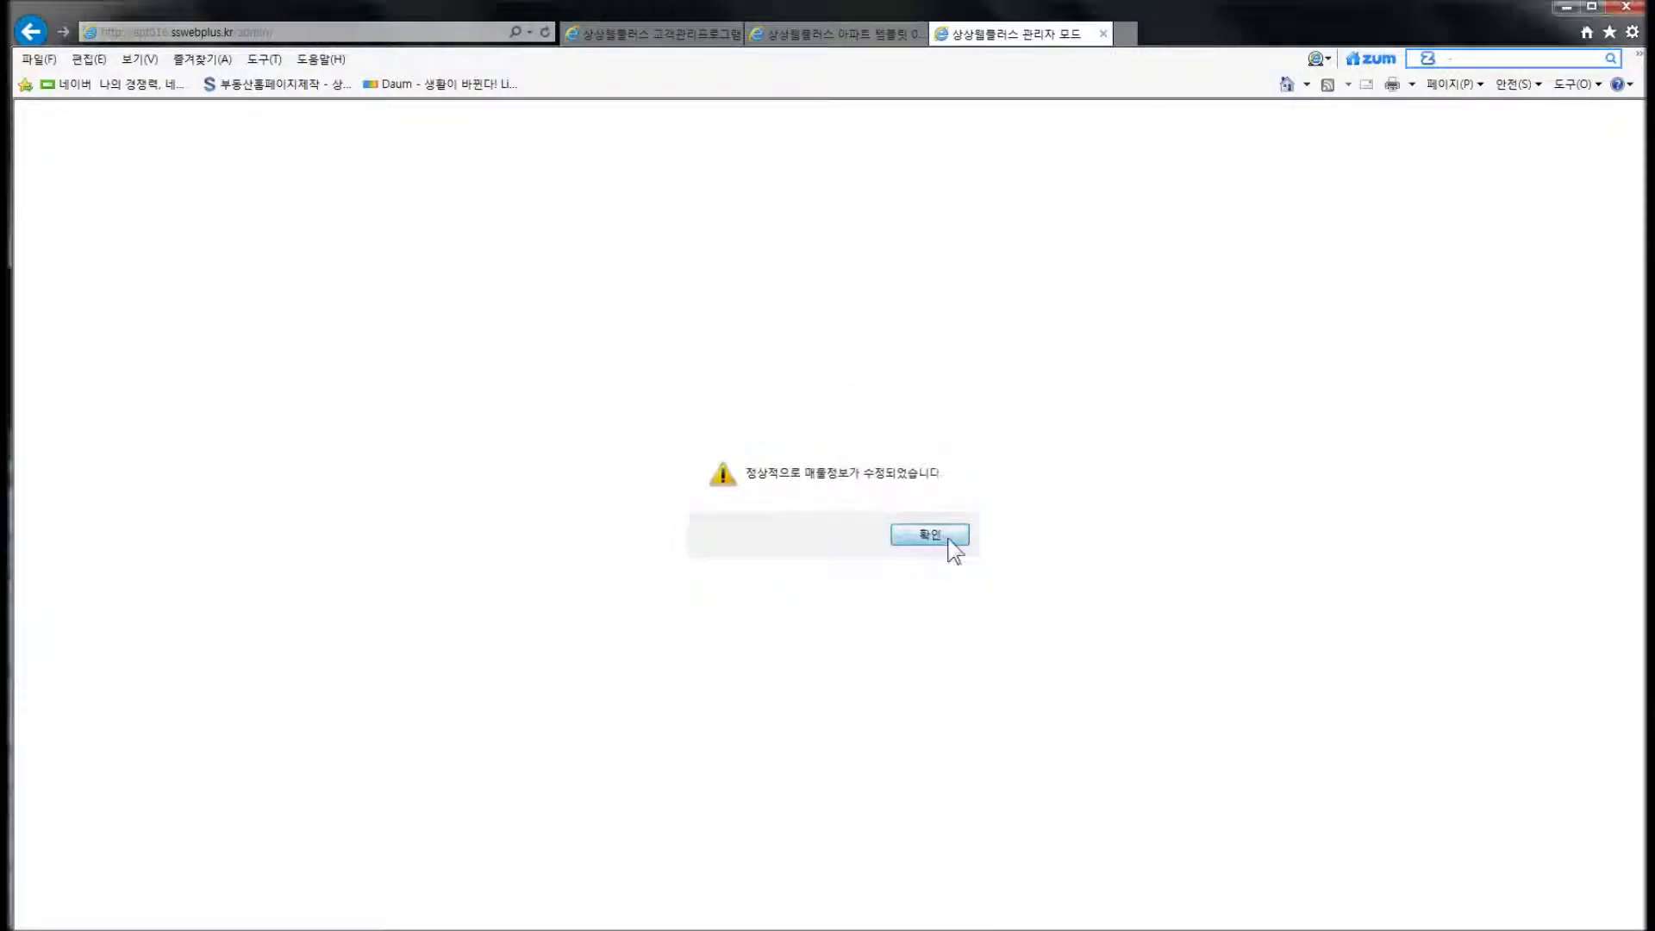
click(949, 541)
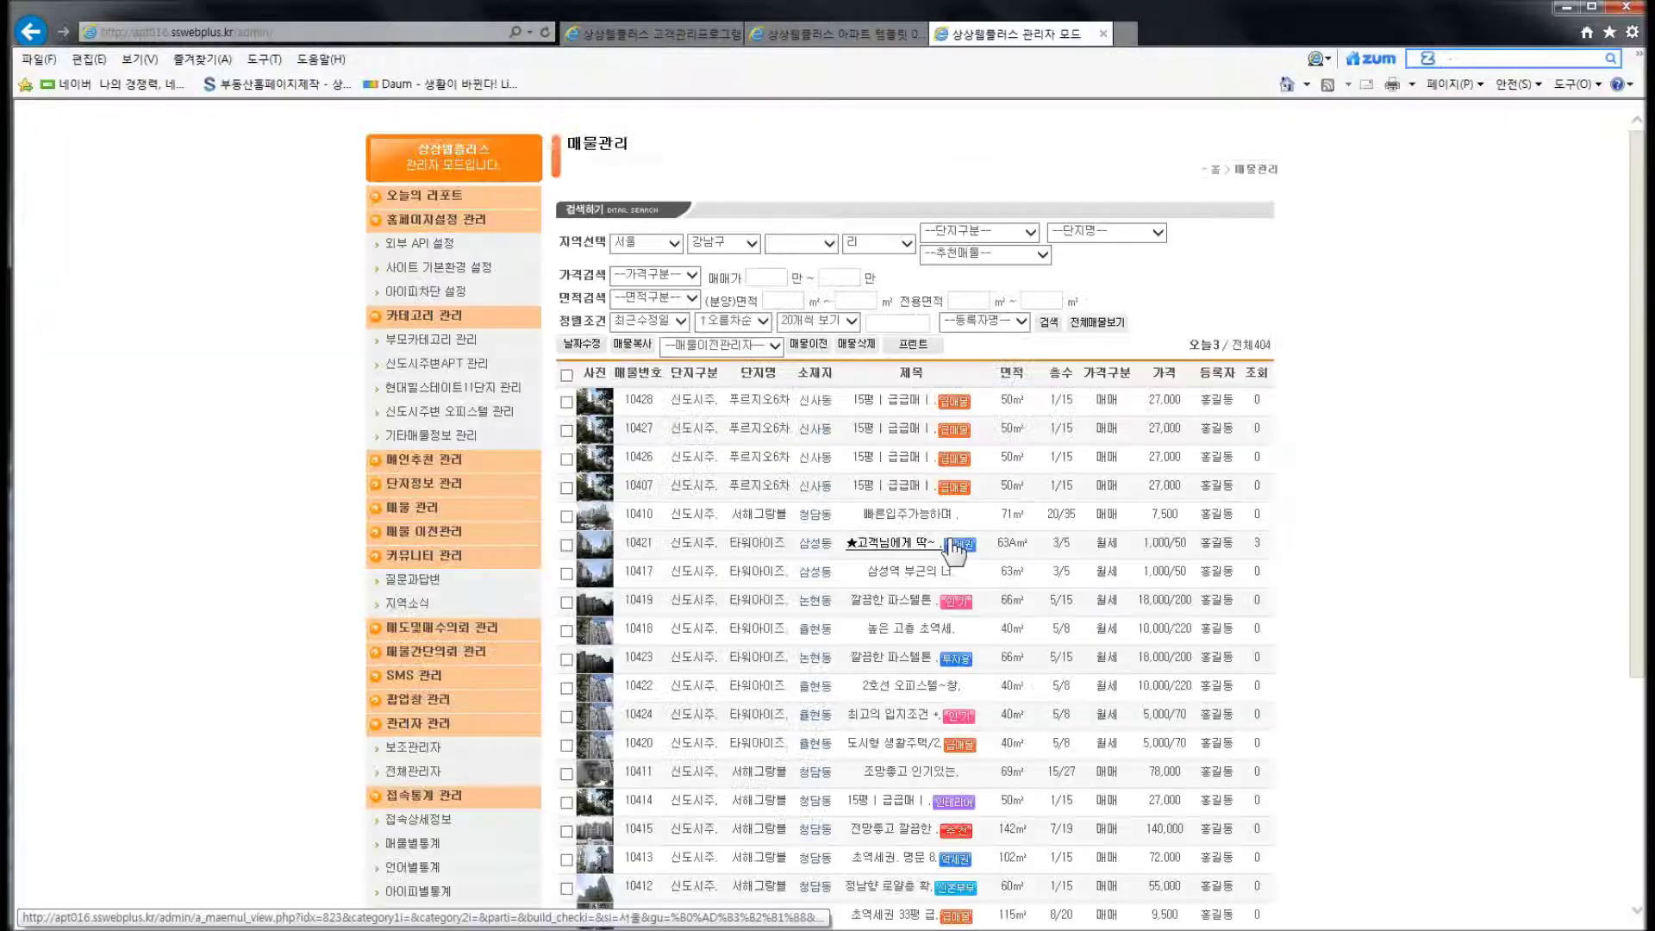
Open listing 10428 to examine the manager in its registrant information, and return to the property list
click(807, 345)
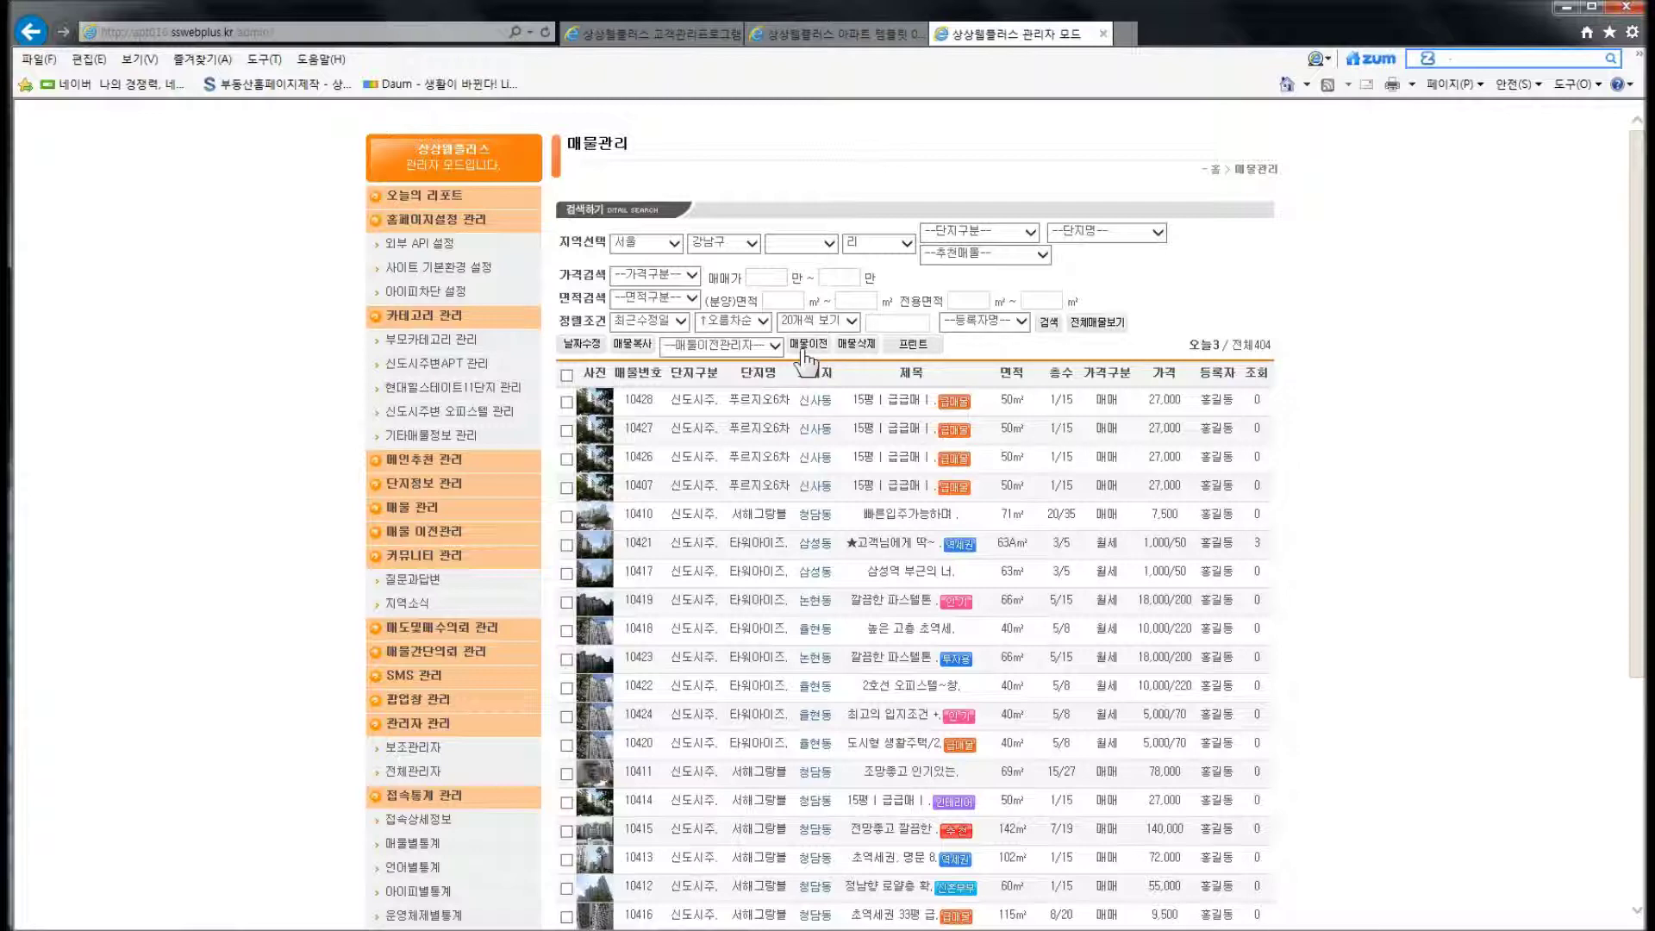
click(757, 399)
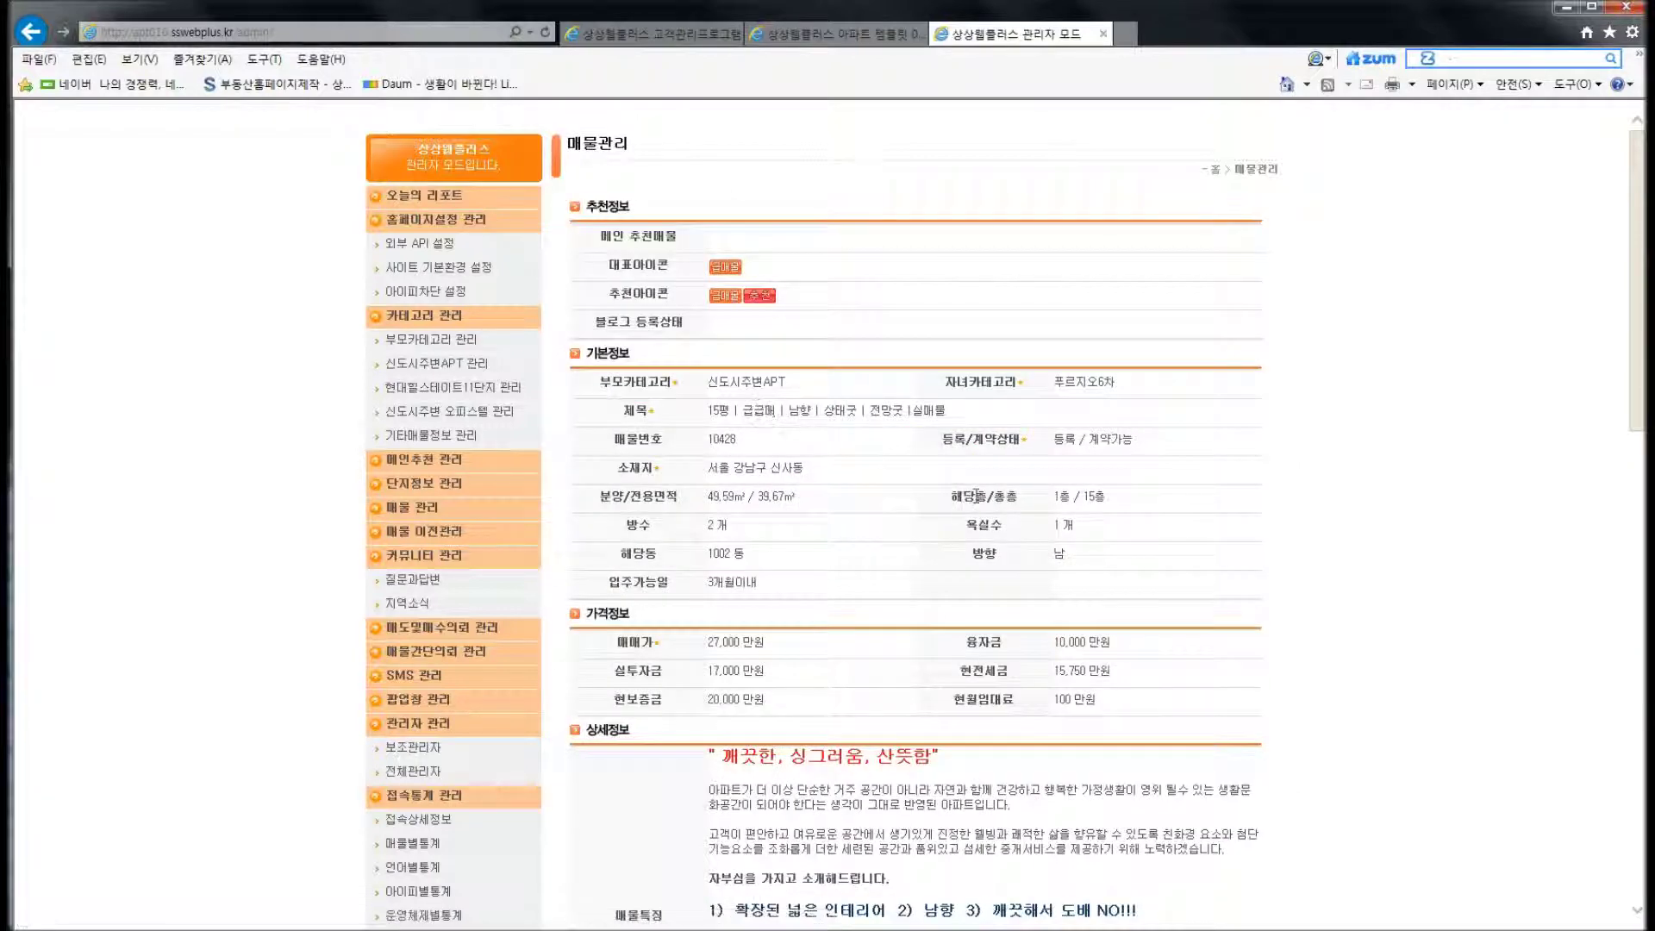
scroll(970, 505, down, 5)
scroll(977, 509, down, 8)
click(1067, 713)
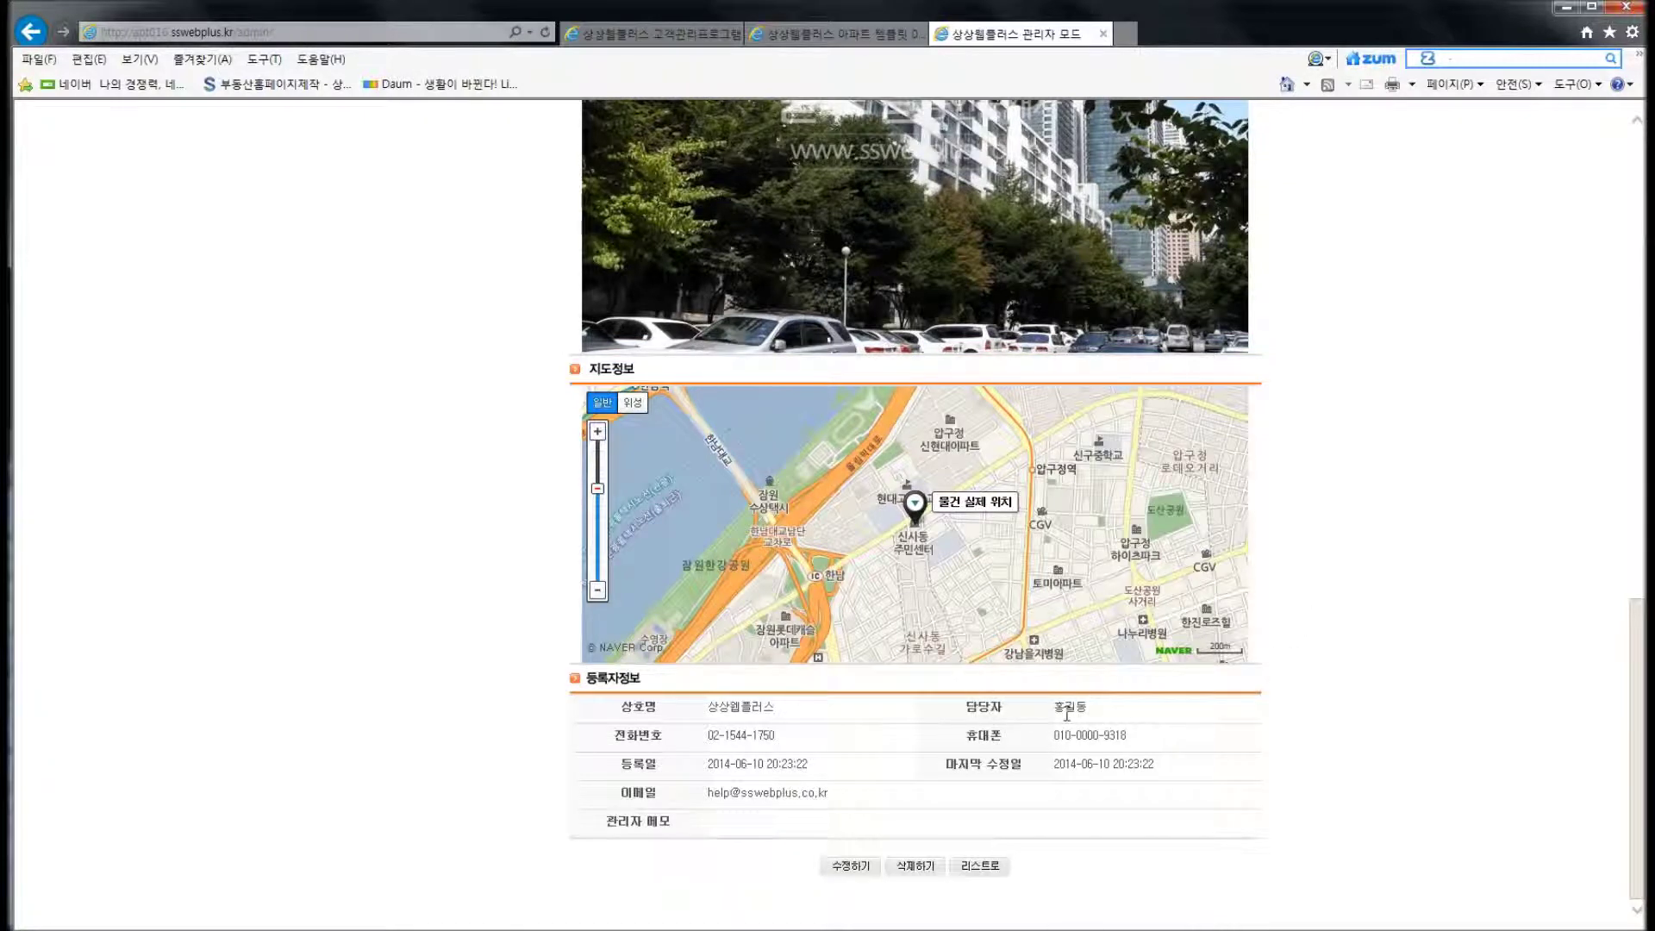
click(1073, 711)
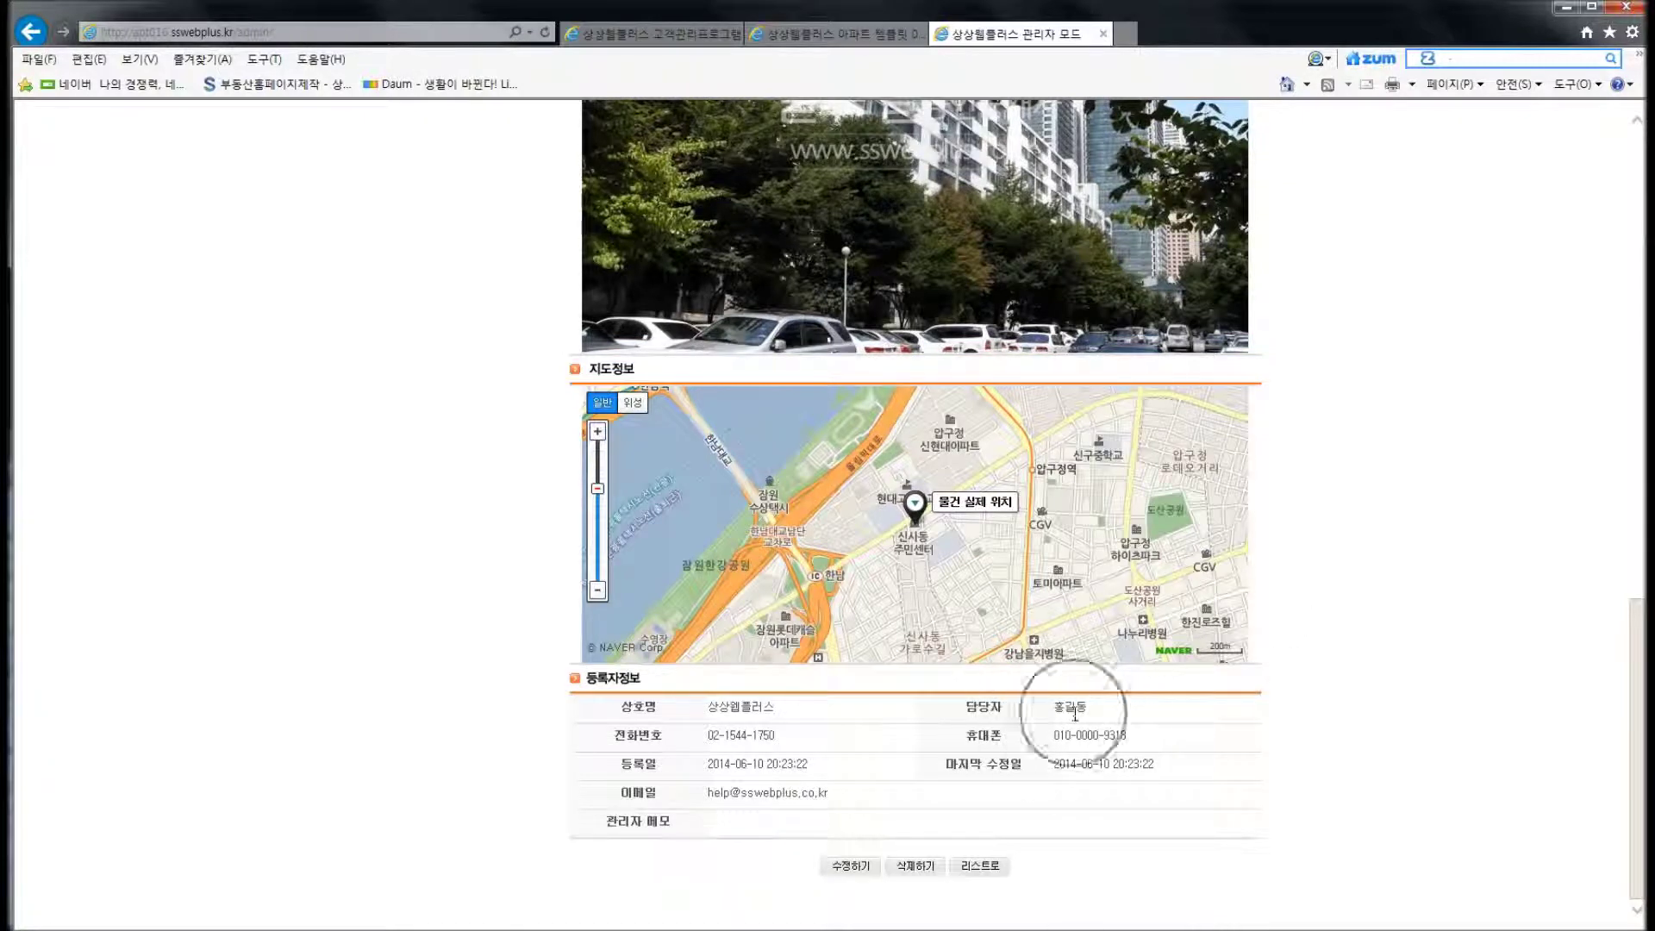
click(995, 866)
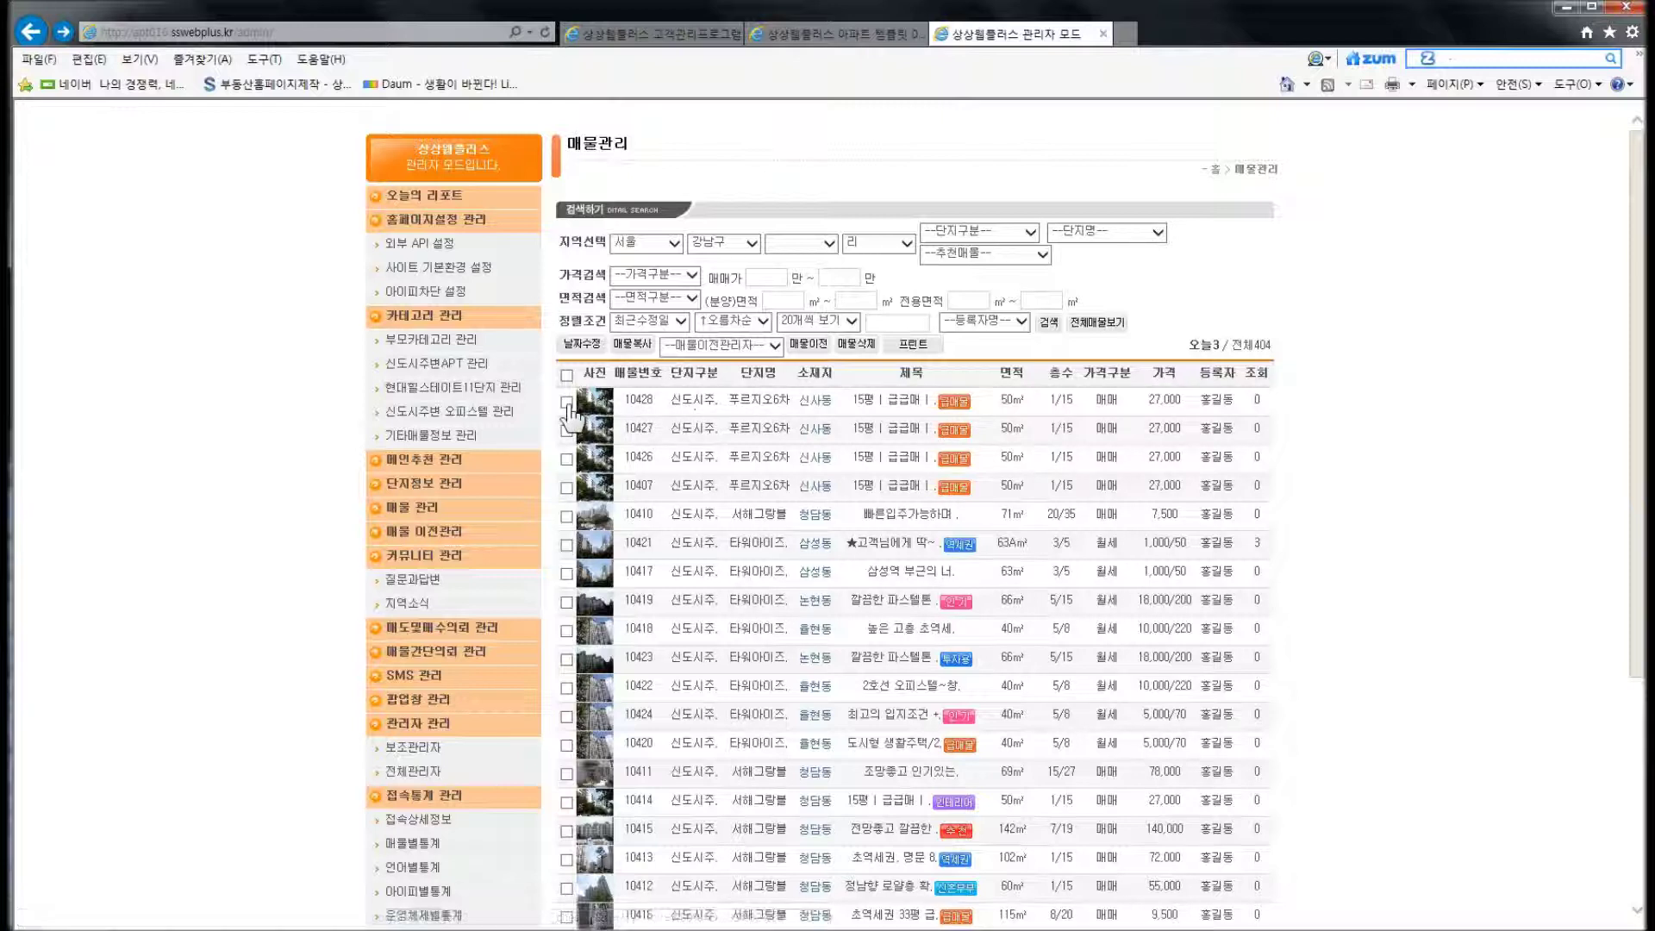
Transfer the selected listing 10428 to the first manager offered for property transfer
click(711, 346)
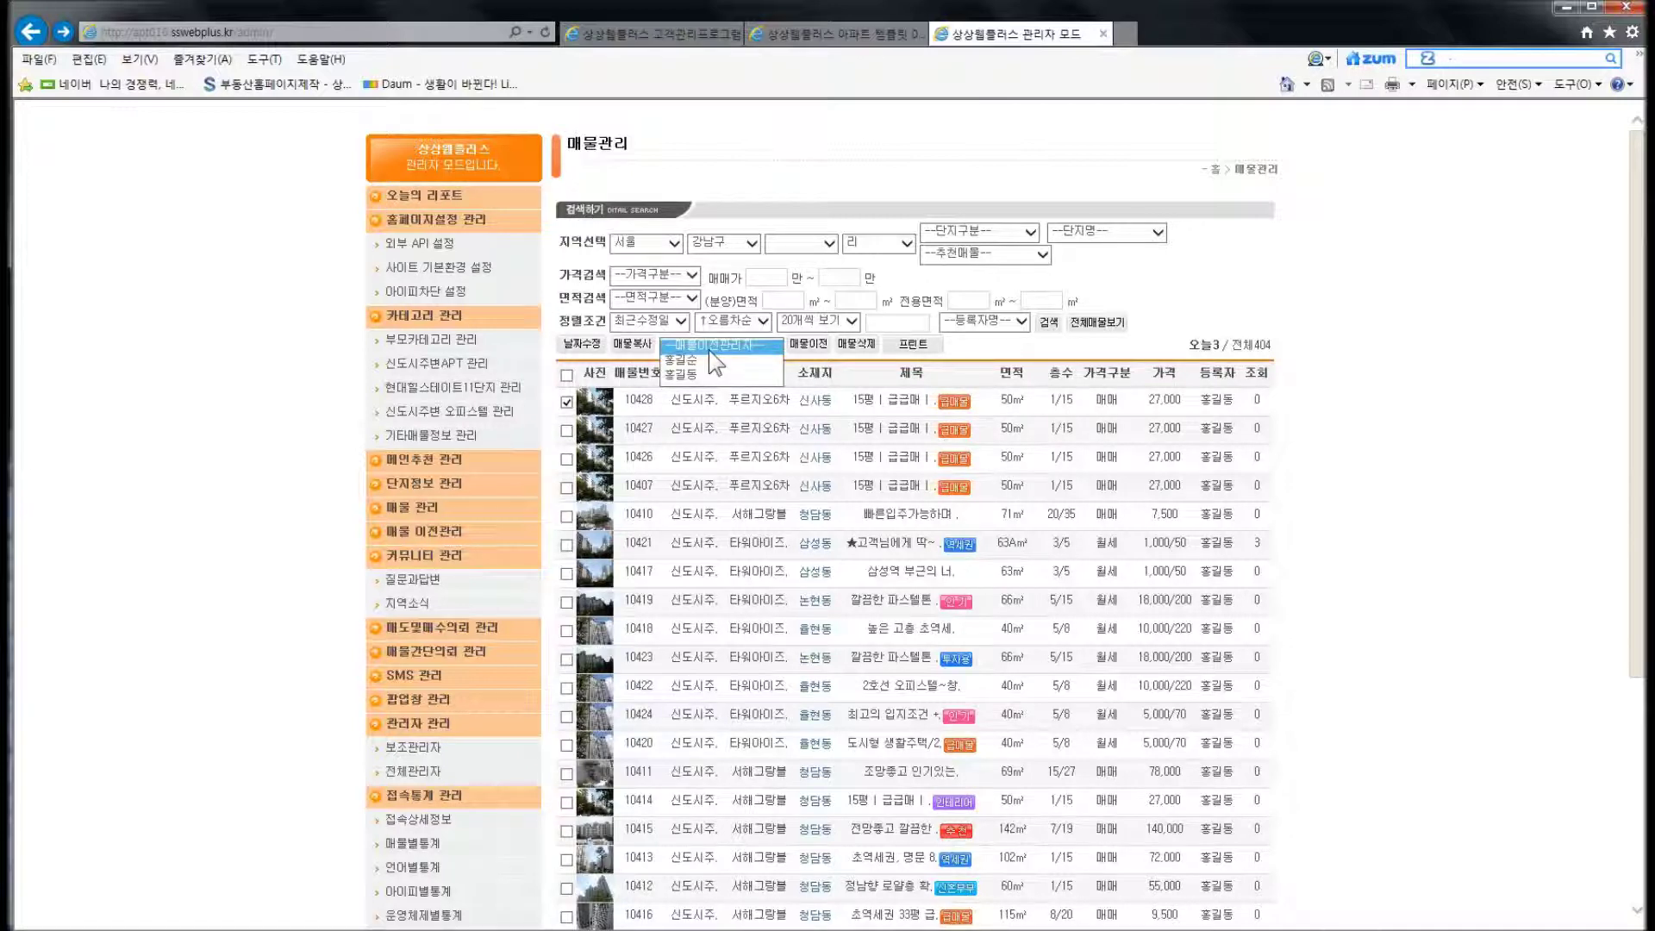
click(695, 362)
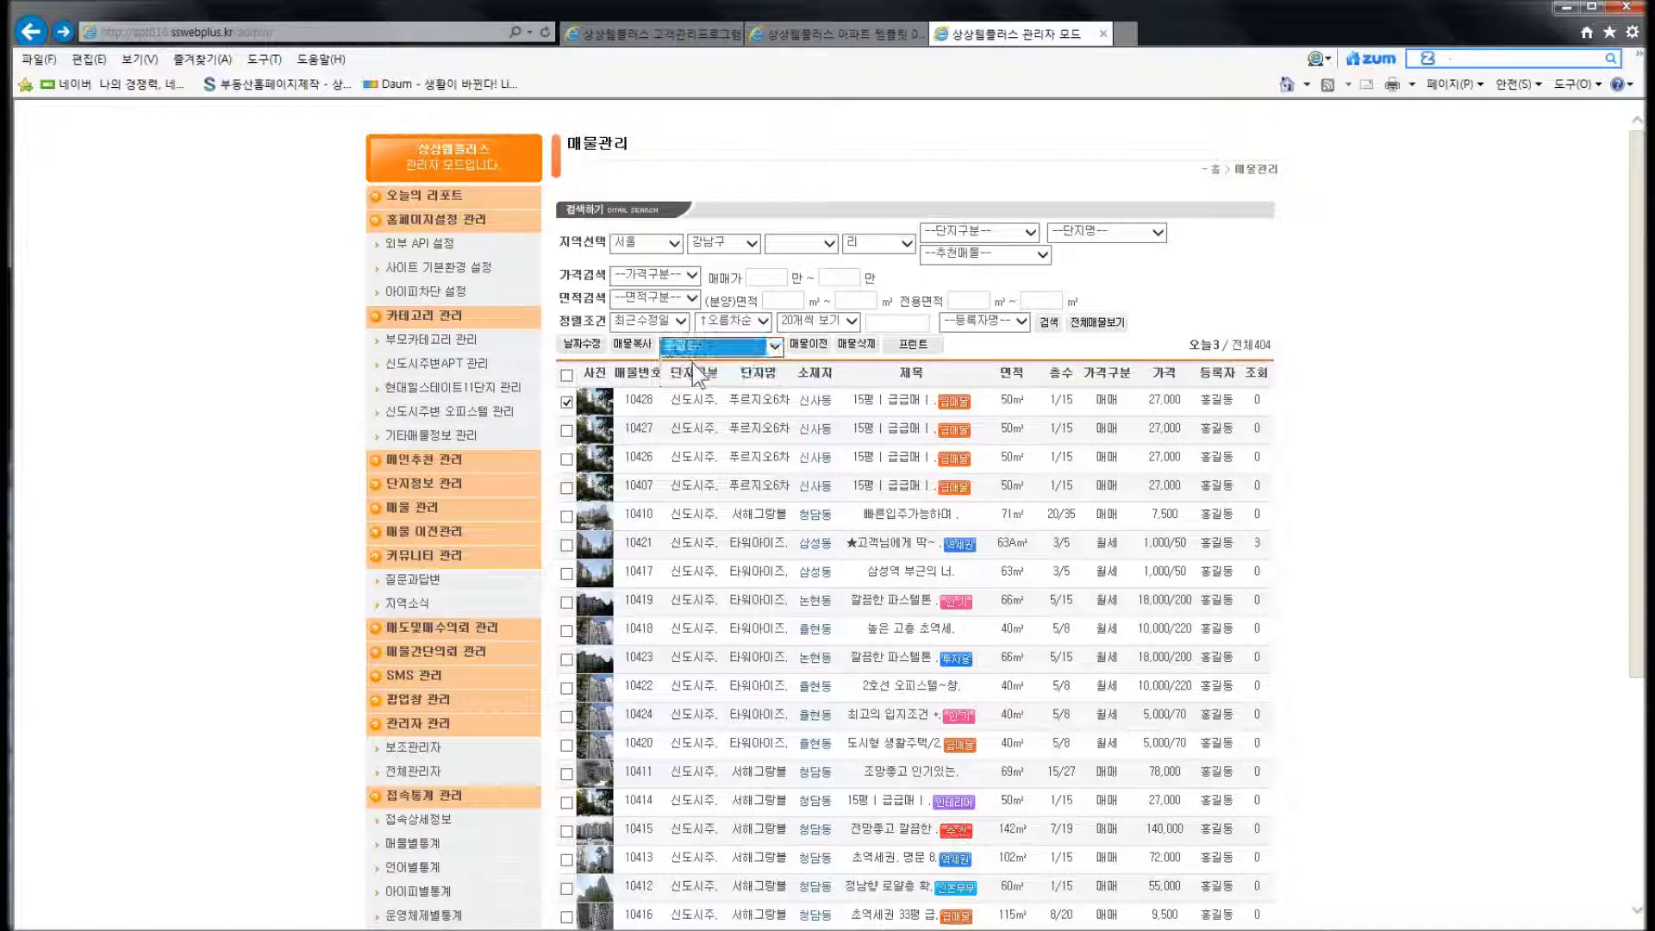
click(811, 346)
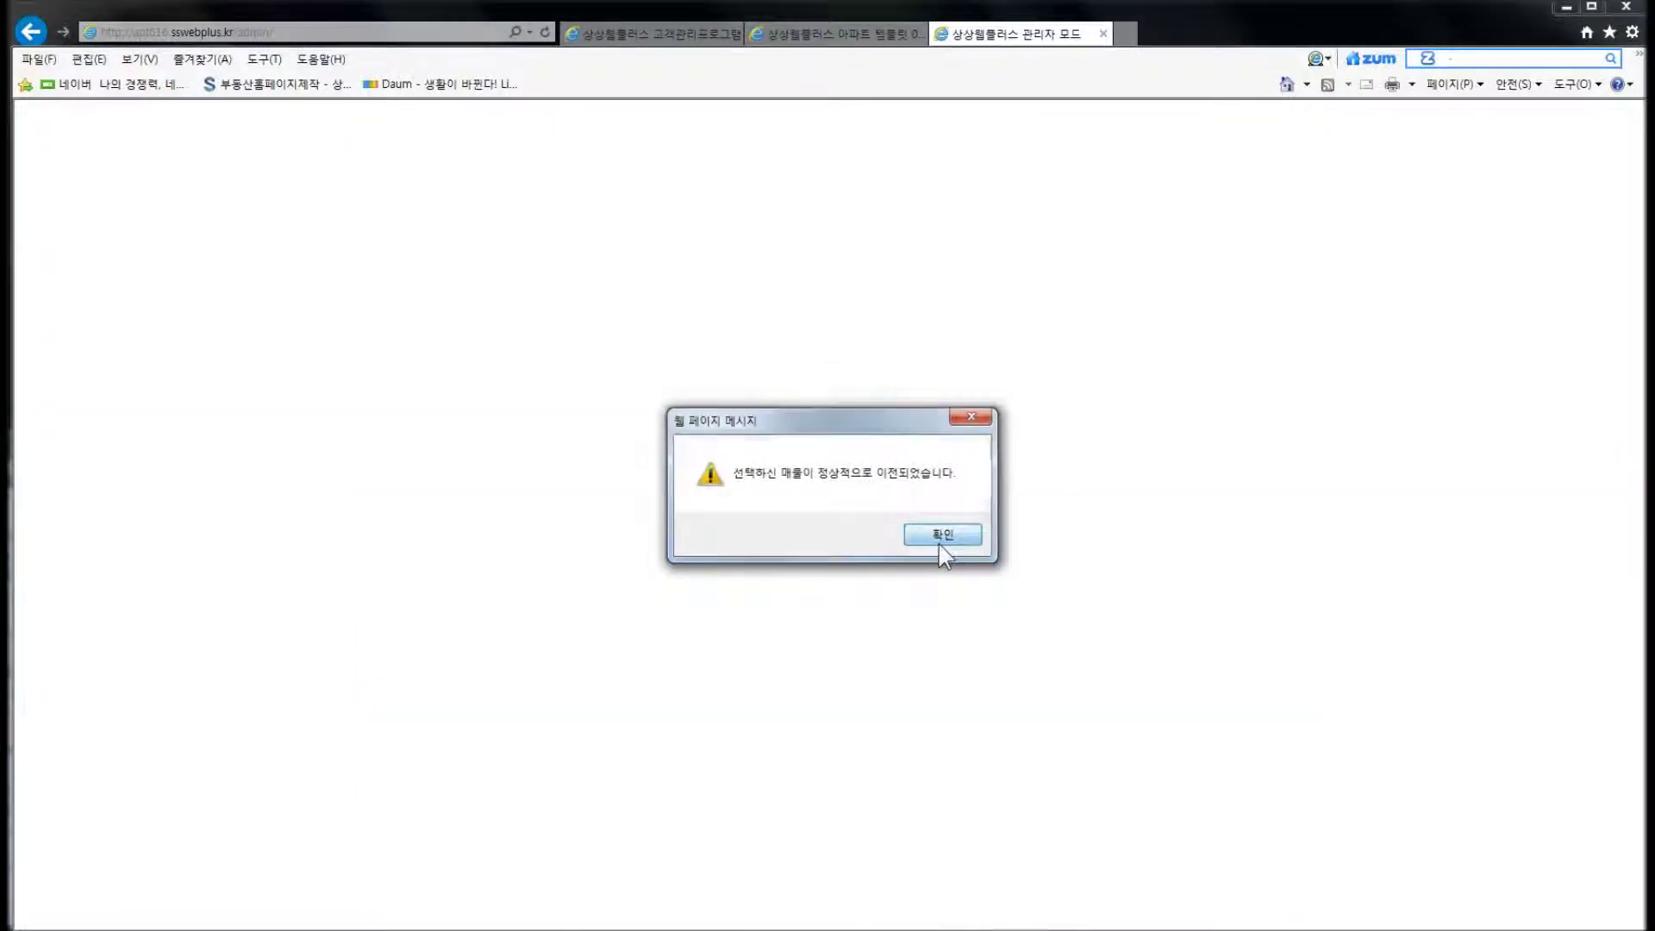
click(942, 529)
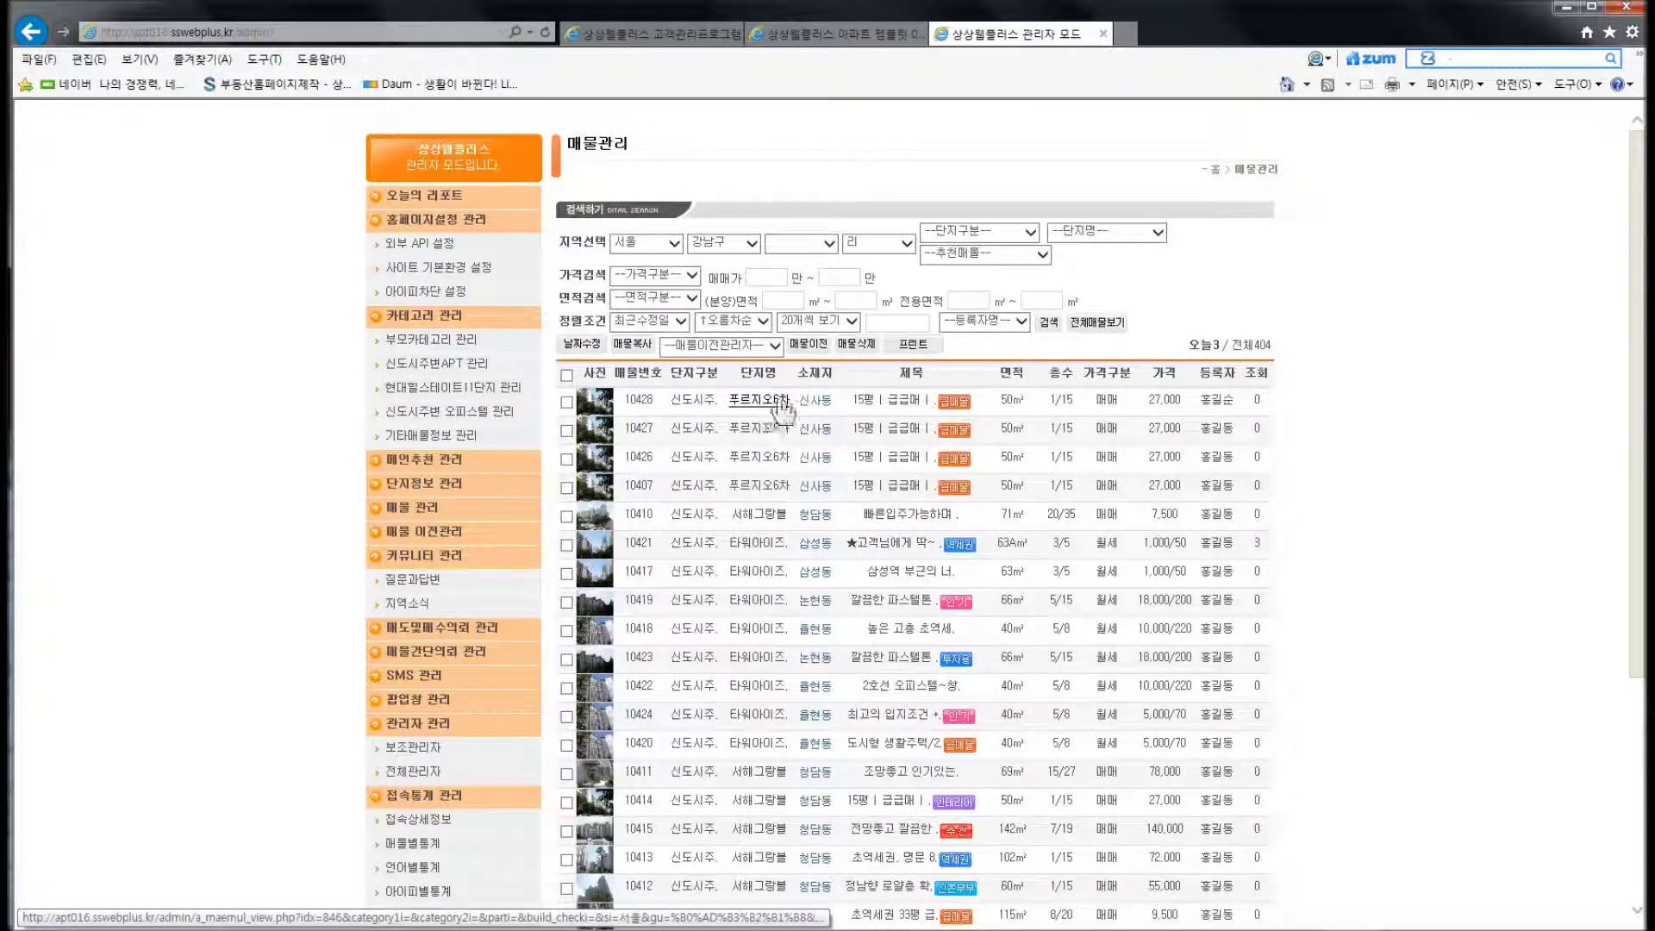
Check the manager shown in the transferred listing 10428's registrant information, and go back to the property list
click(759, 401)
scroll(875, 448, down, 1)
scroll(875, 448, down, 10)
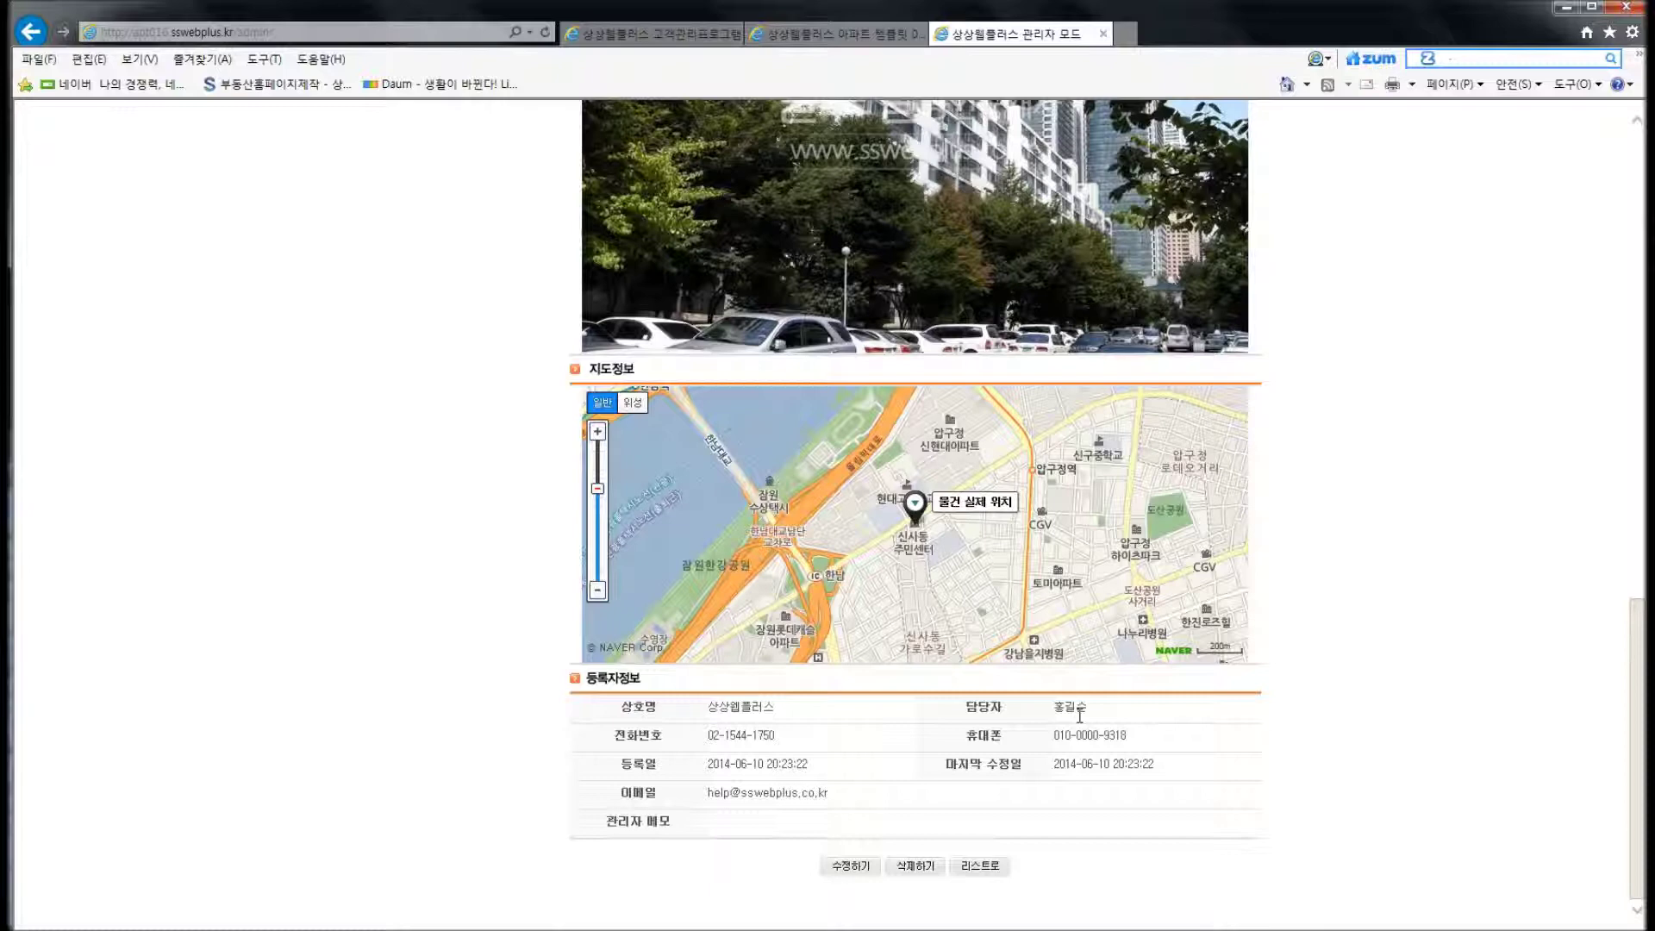
click(982, 867)
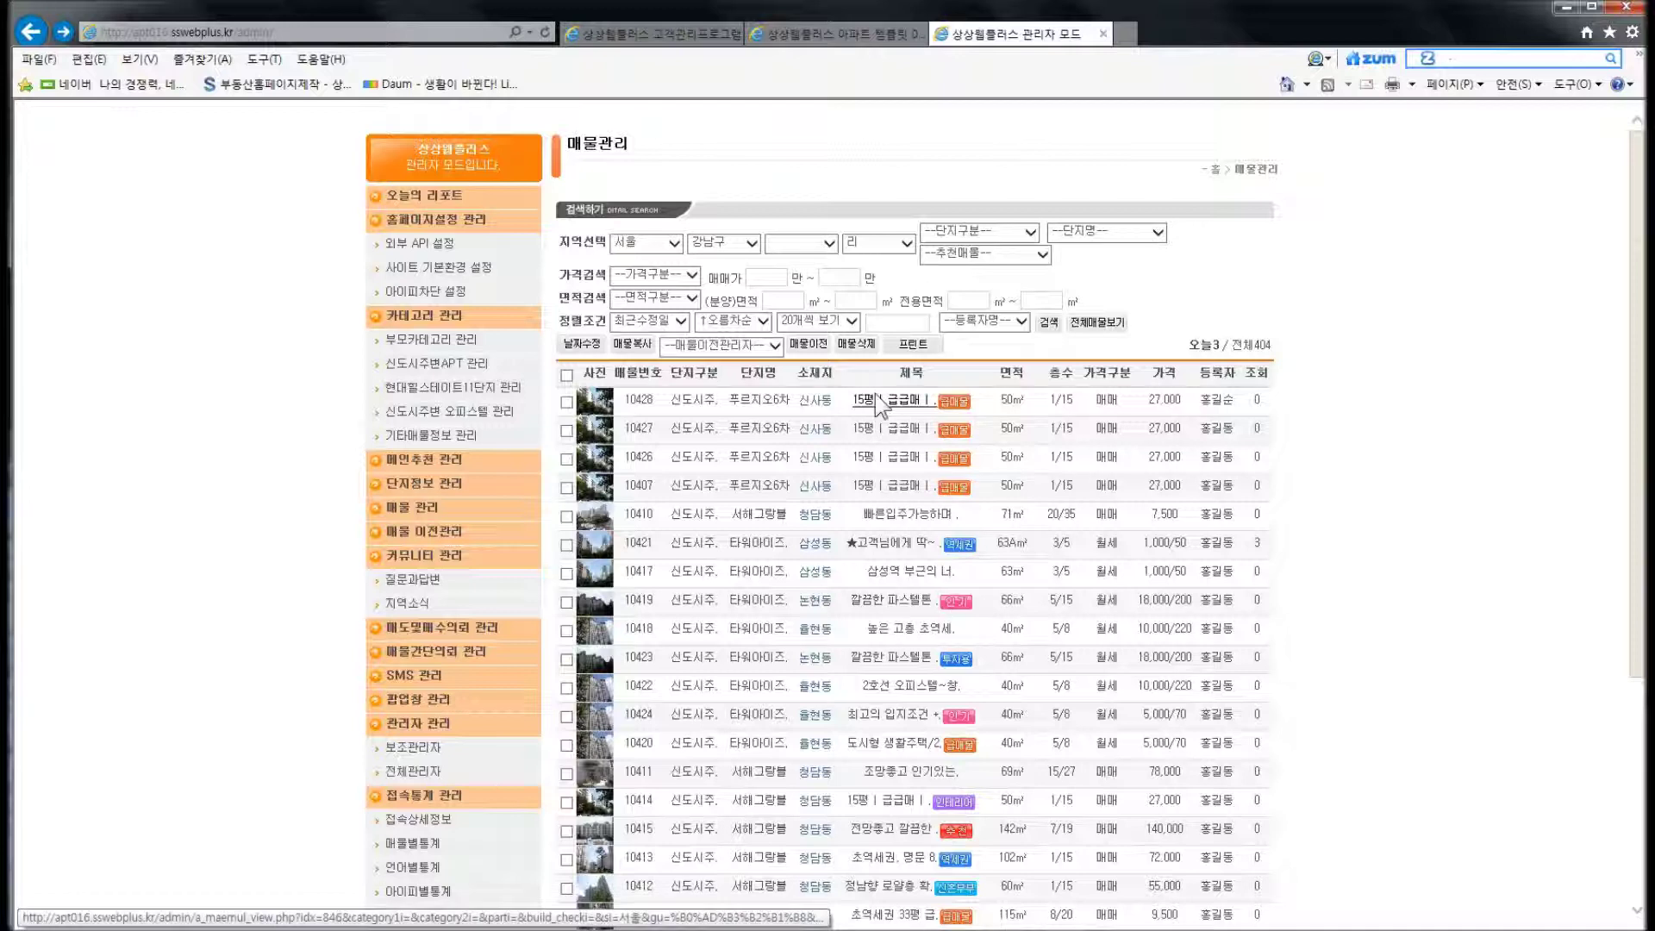
Delete listing 10428 from its details page and confirm the deletion
click(860, 349)
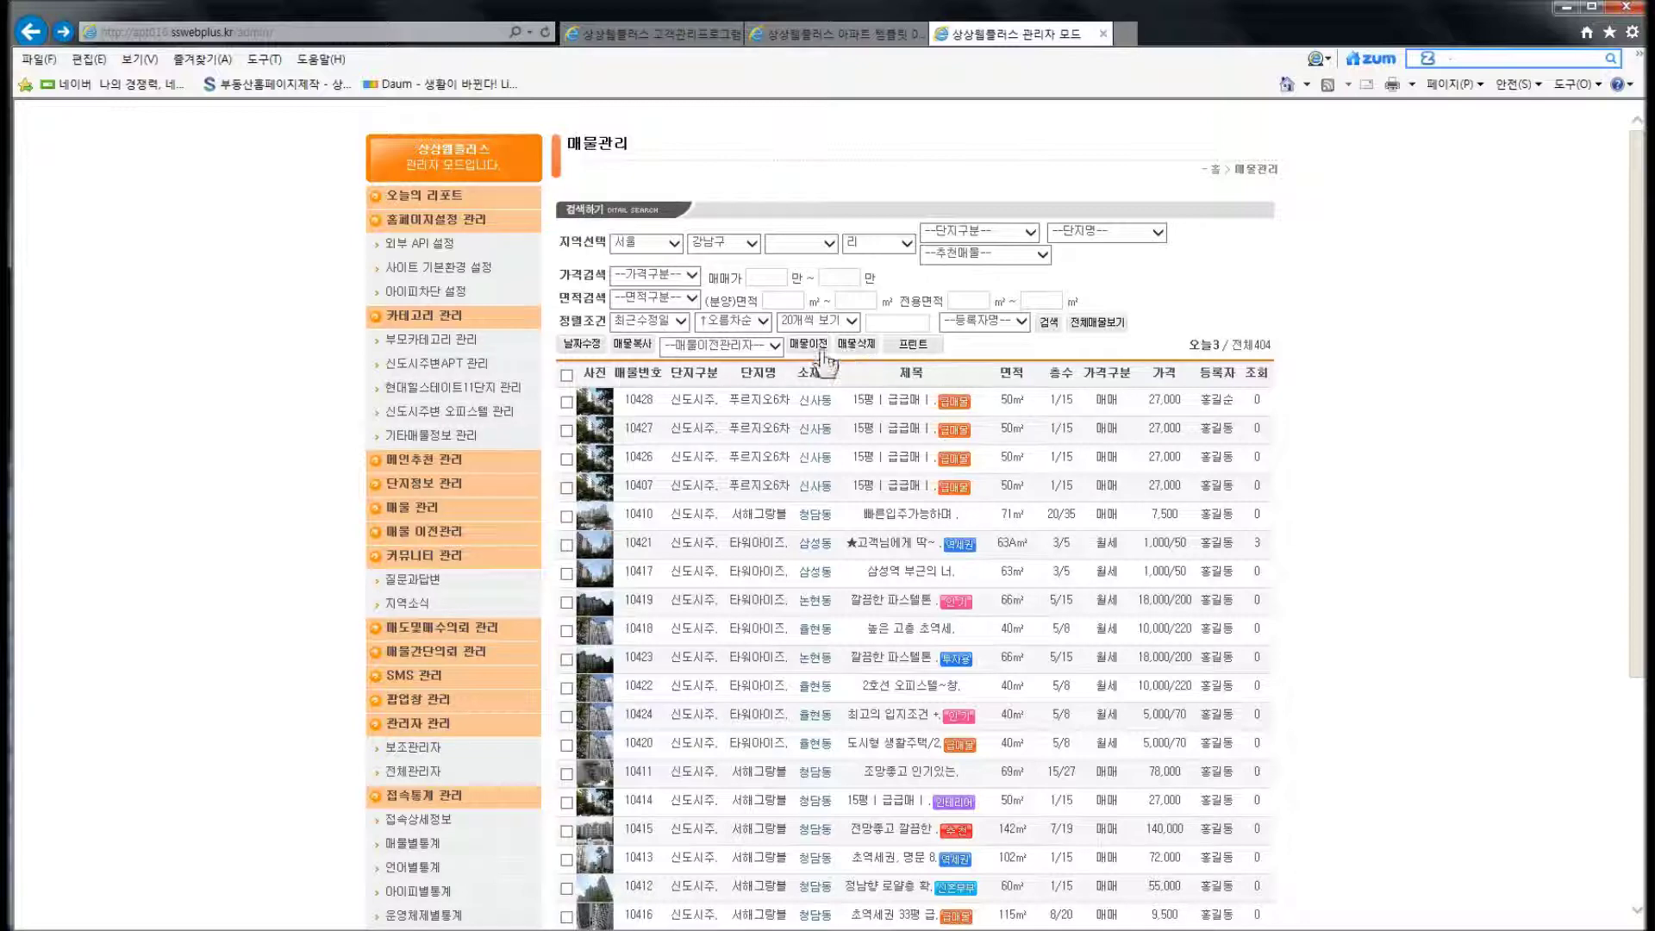
click(757, 403)
scroll(1110, 571, down, 10)
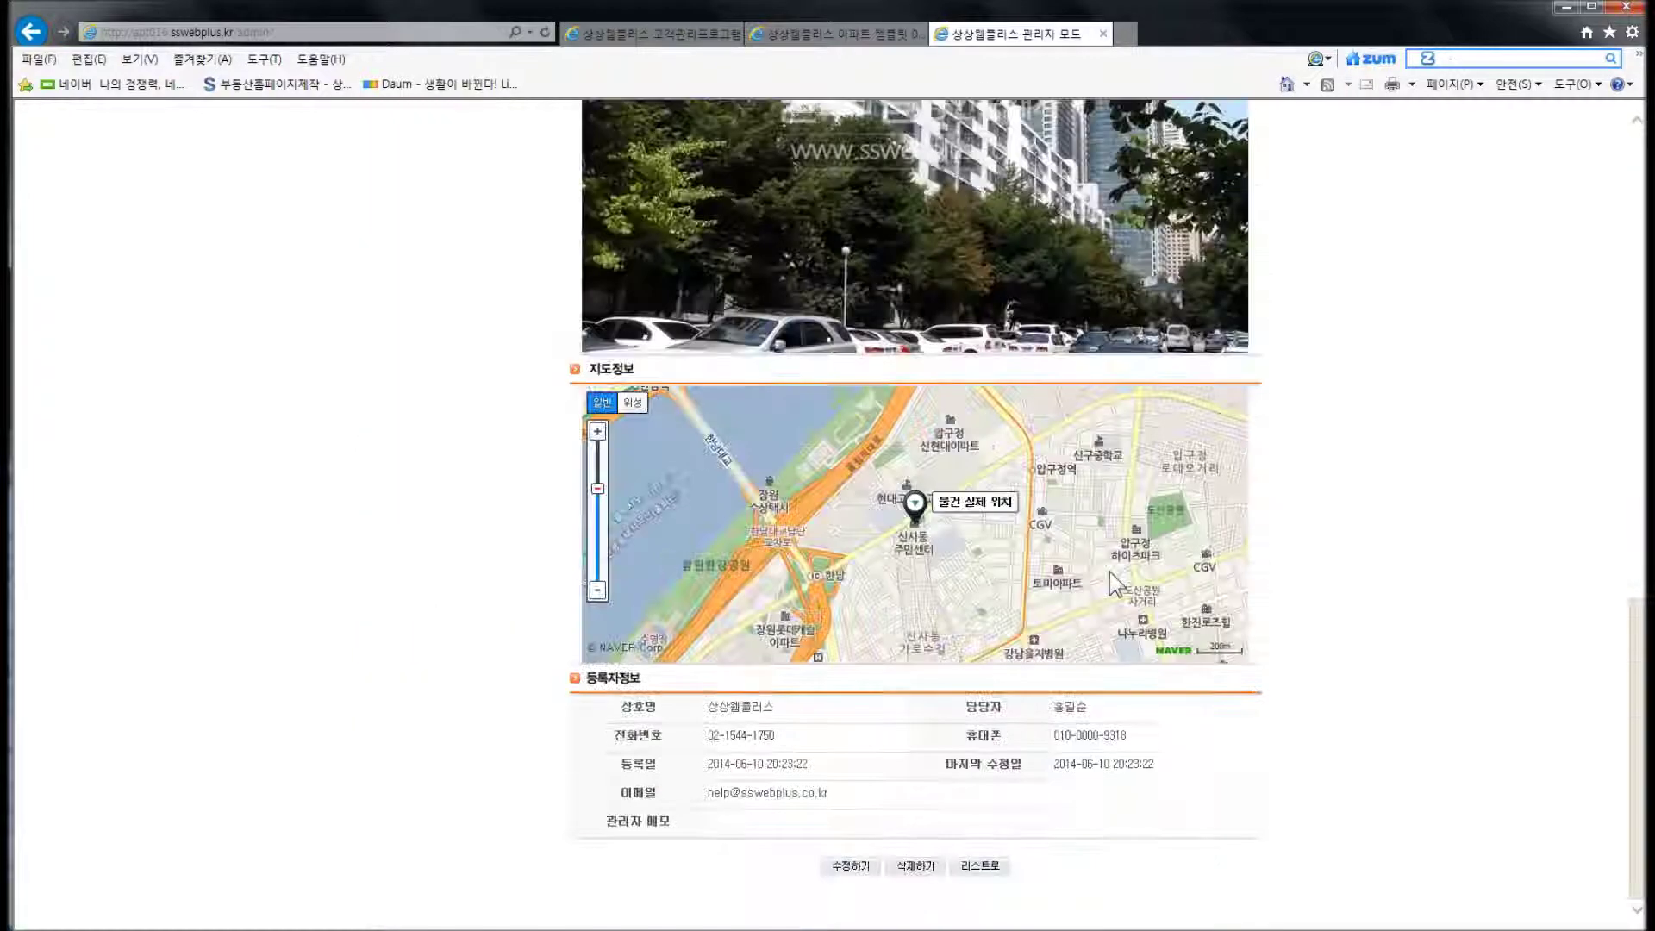
click(901, 869)
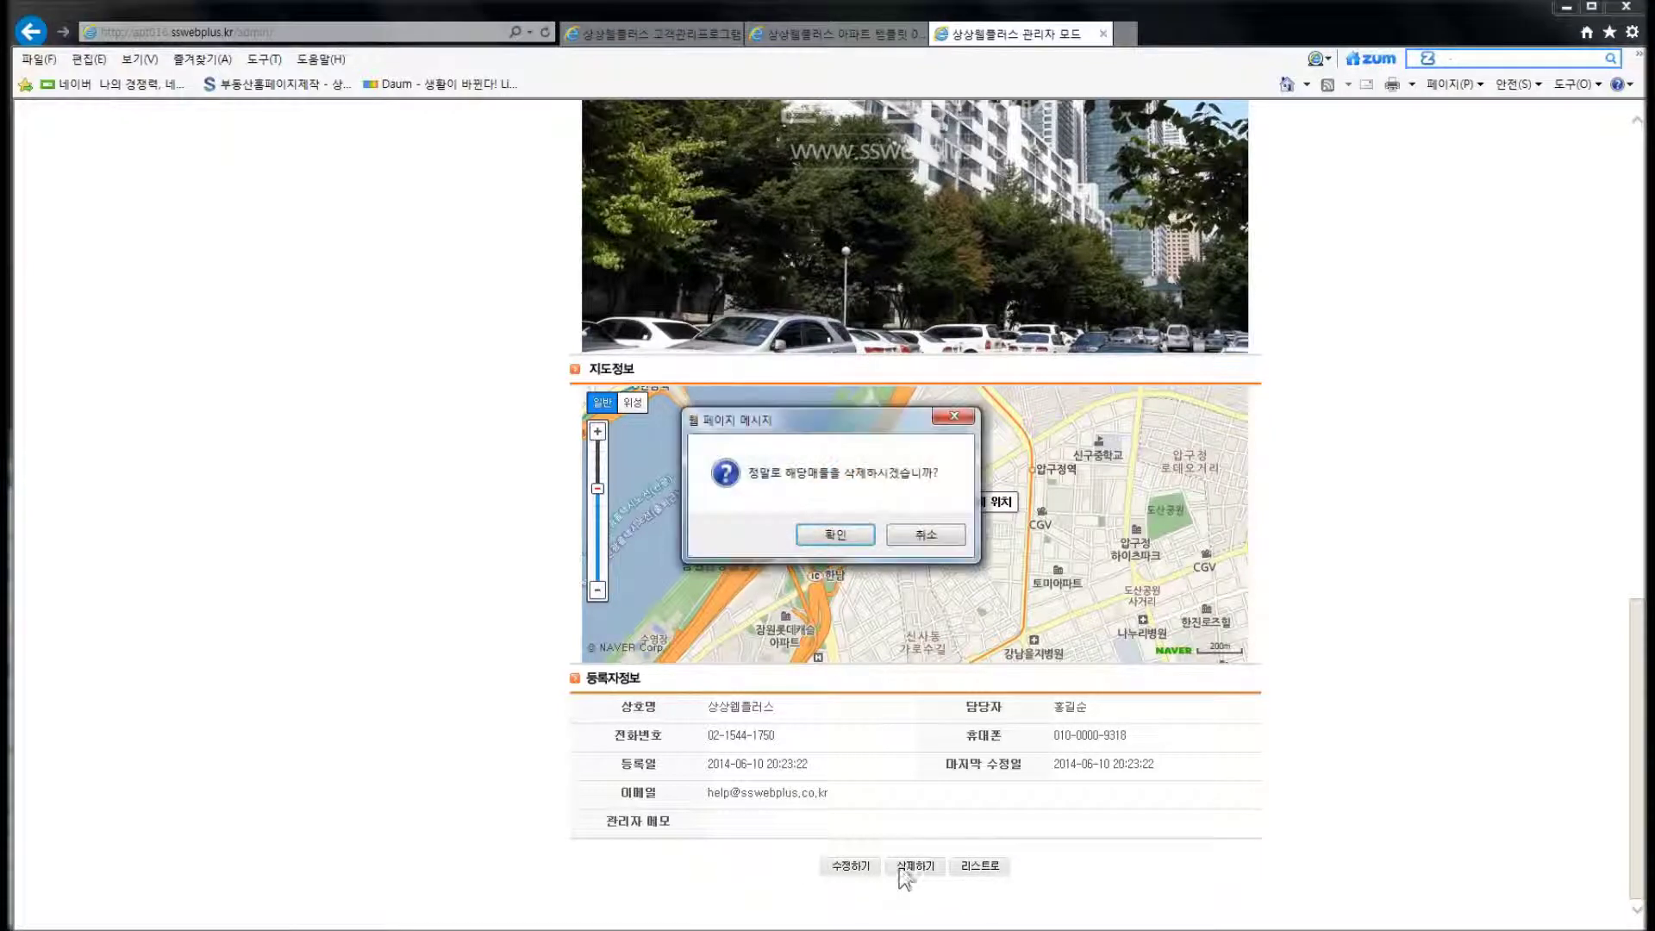
click(835, 534)
click(836, 540)
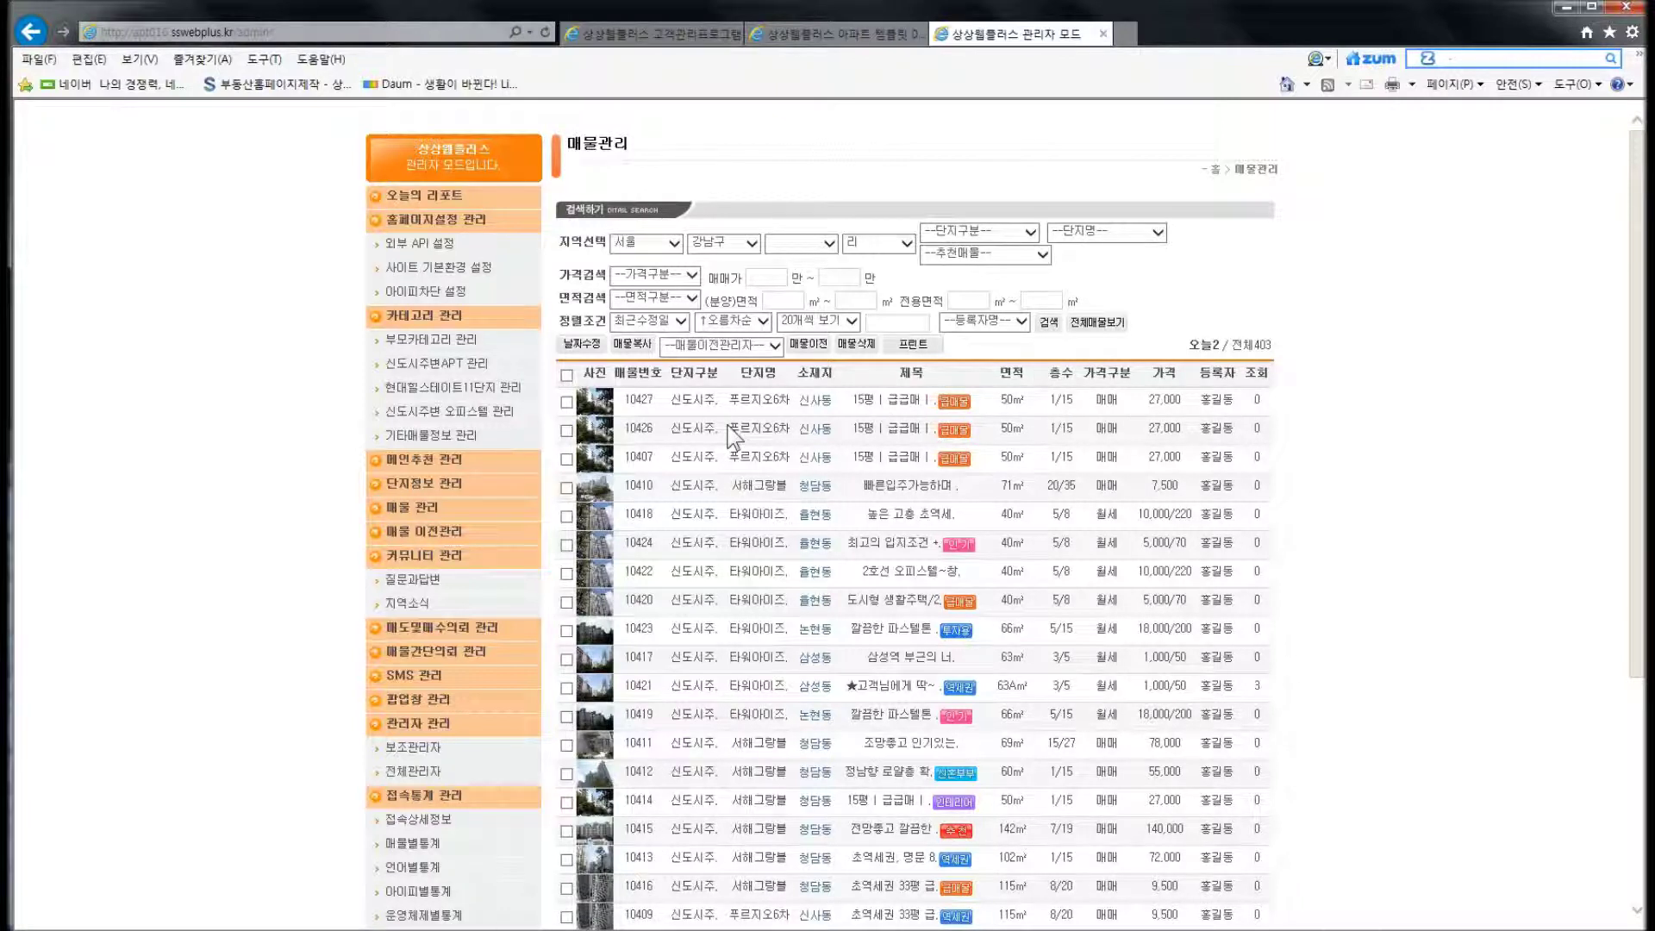
Select listings 10427, 10426 and 10407 in the property list and delete them together
click(566, 401)
click(566, 430)
click(567, 459)
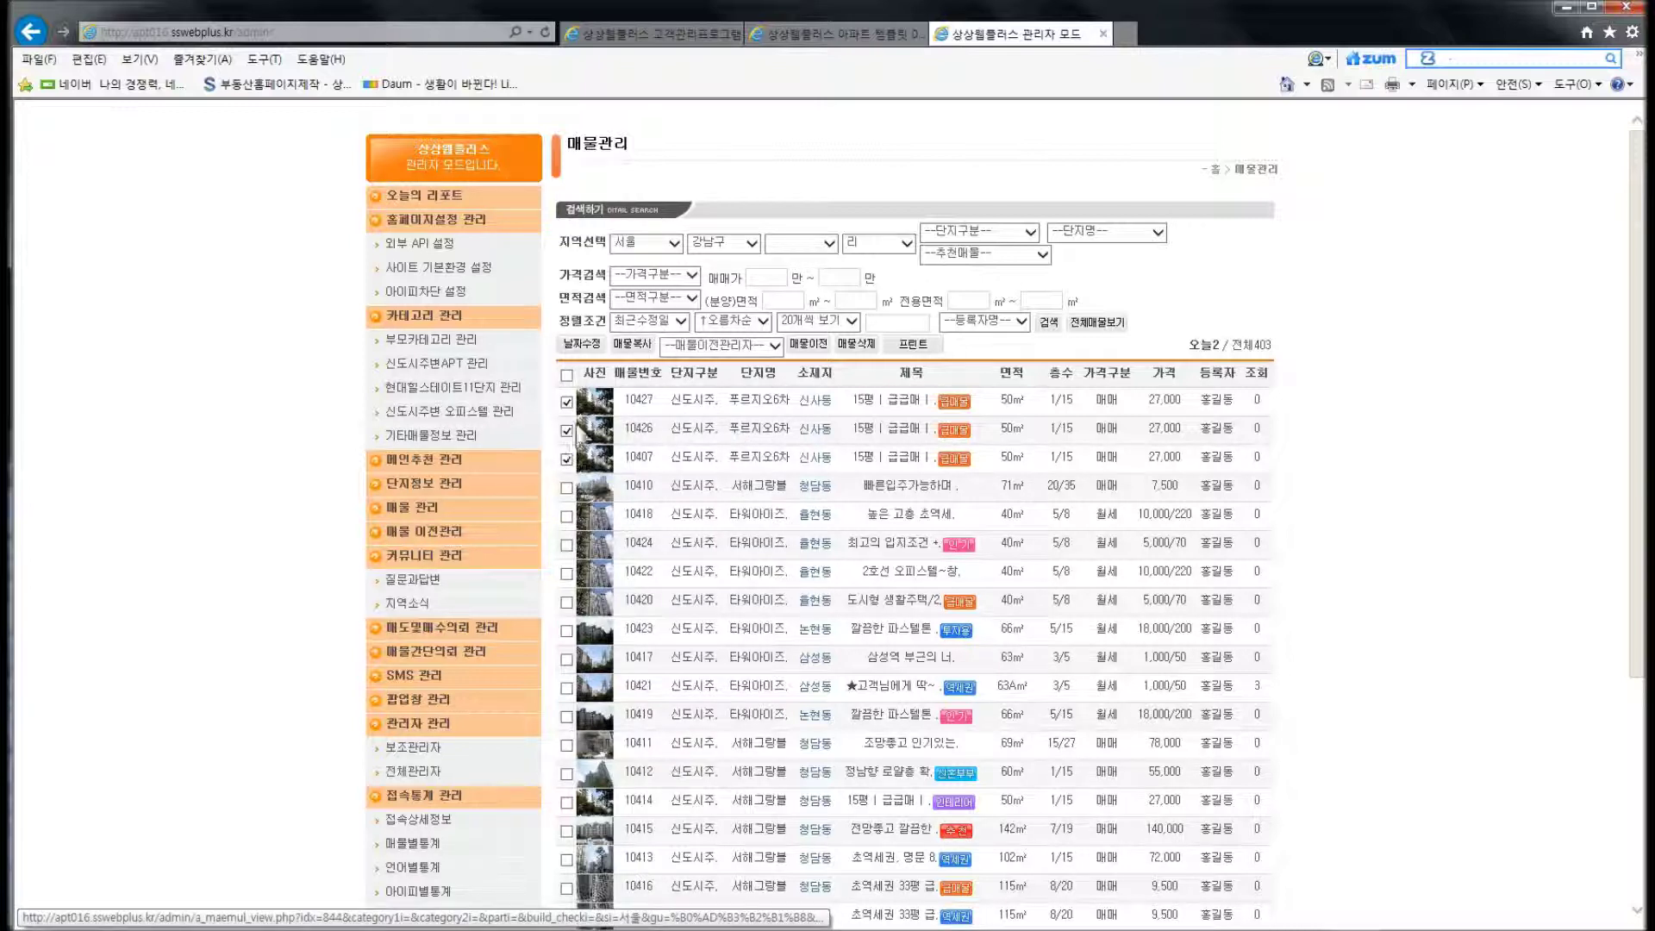
click(858, 346)
click(944, 534)
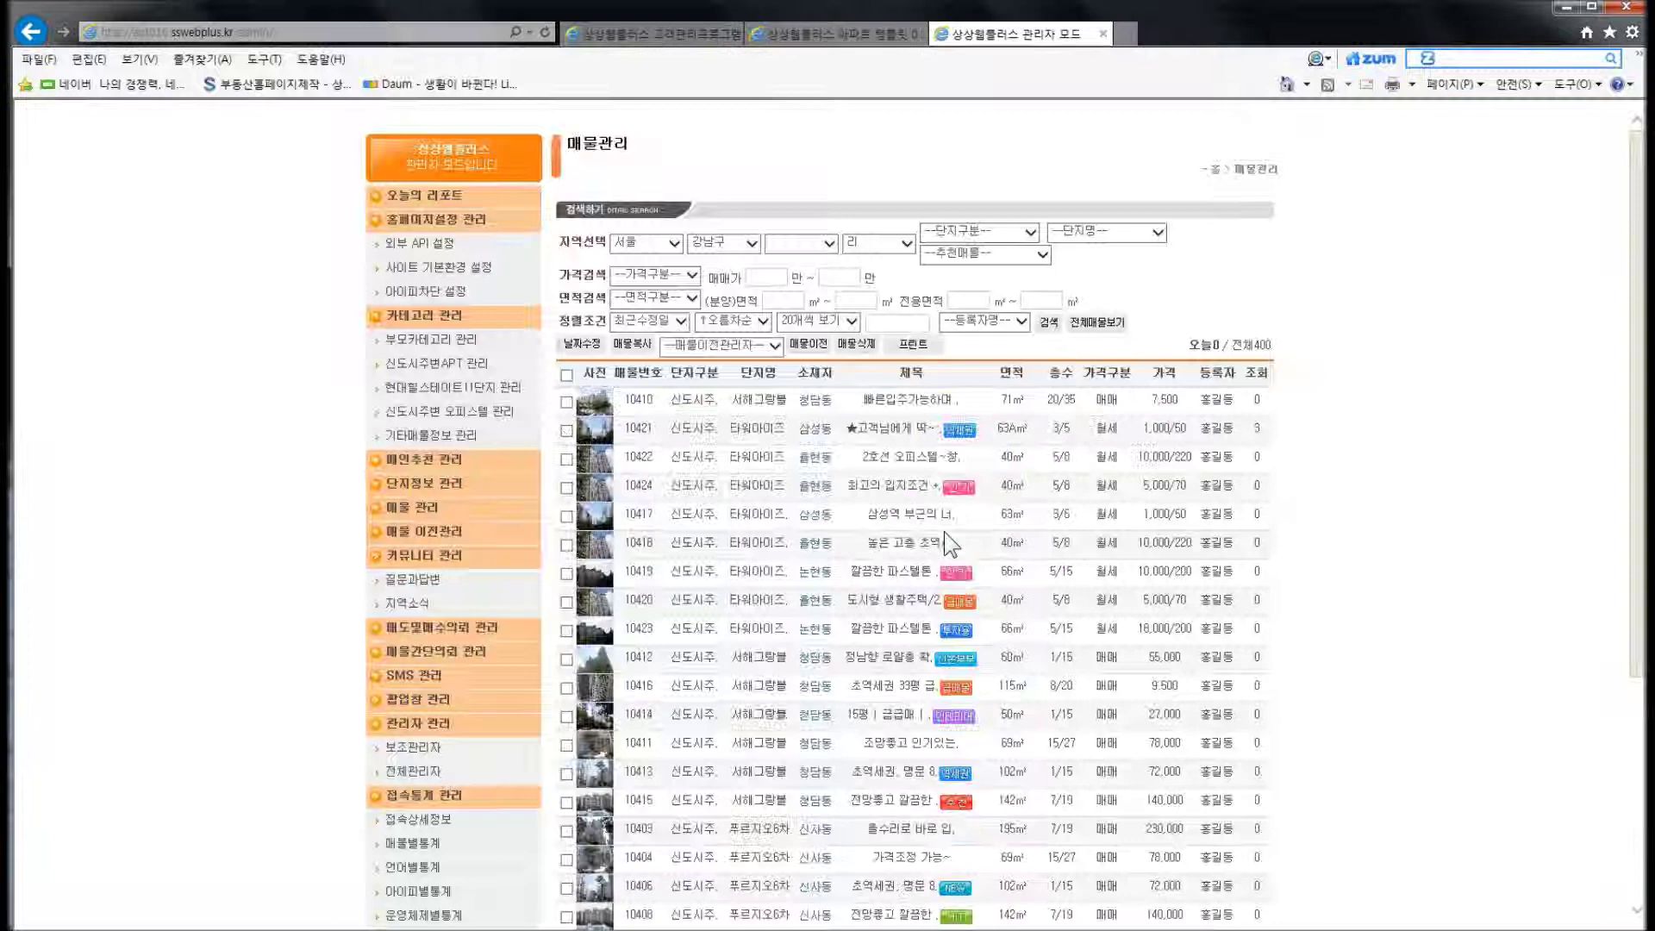